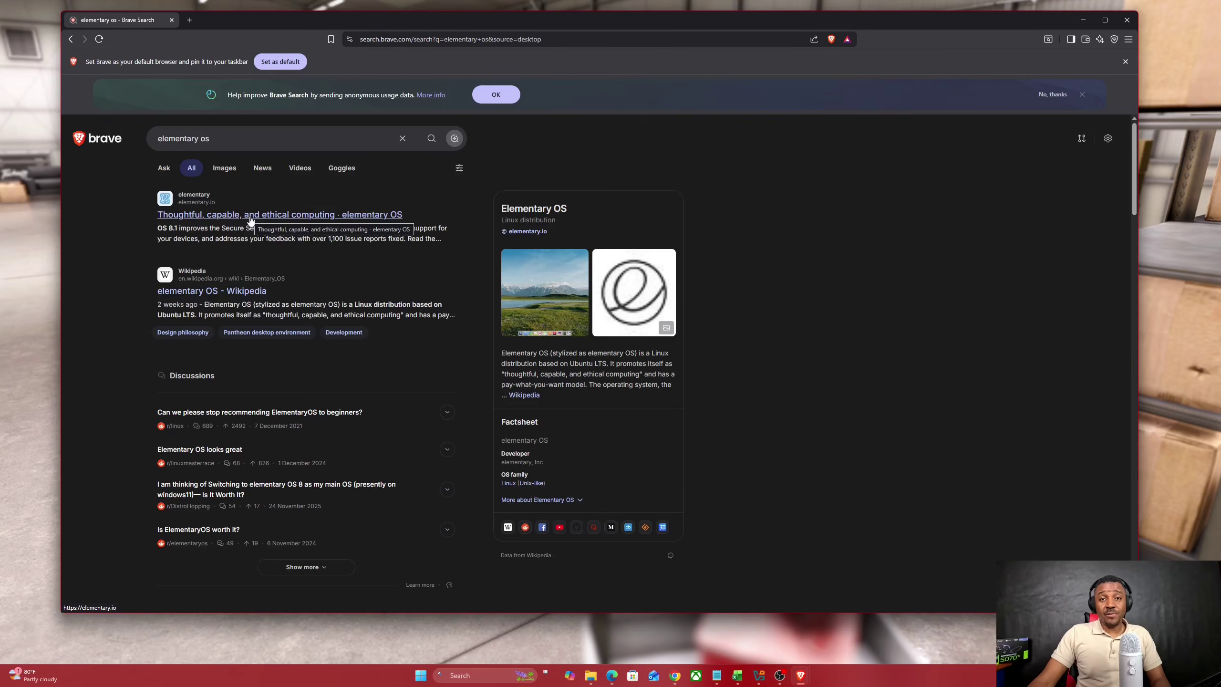
- Open the official elementary OS website from the search results and look over its home page
left_click(235, 217)
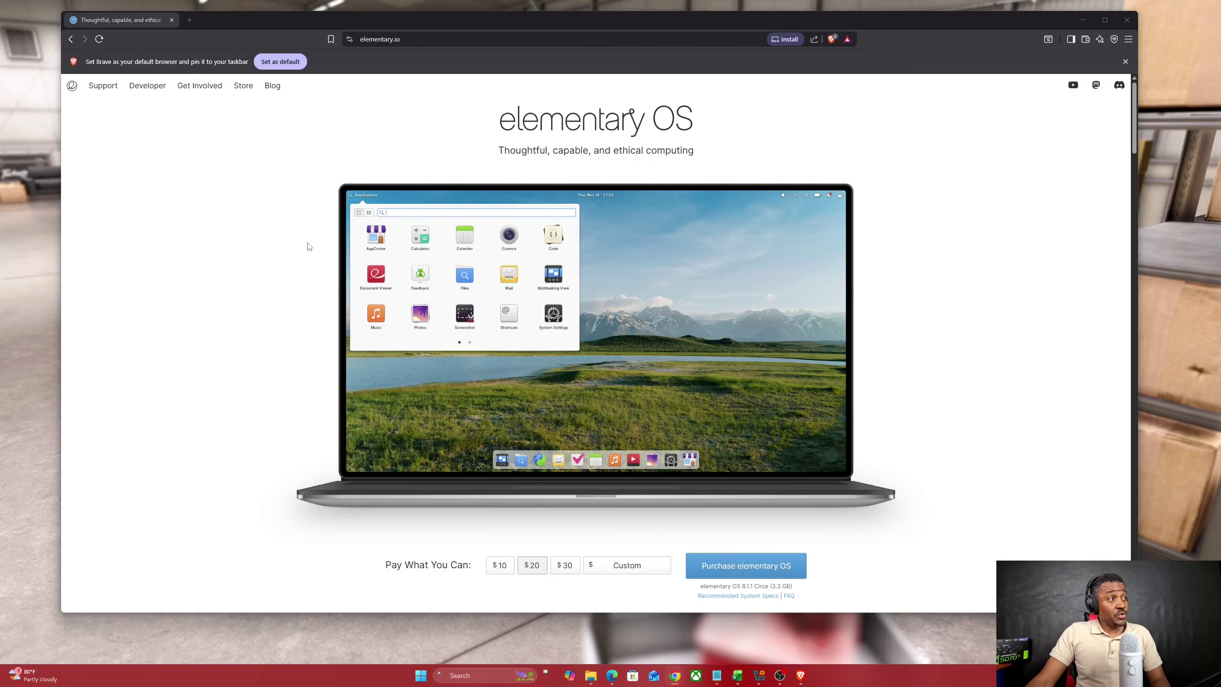
scroll(262, 235, "down", 5)
scroll(284, 224, "up", 5)
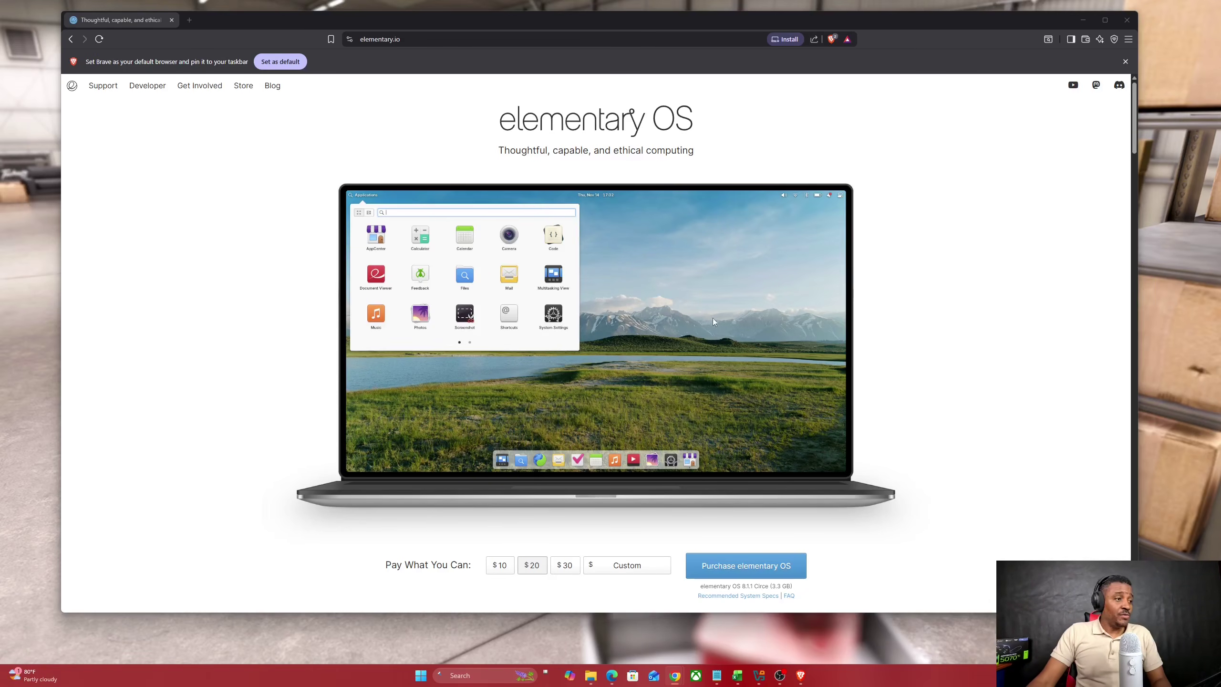
scroll(931, 409, "down", 3)
scroll(942, 481, "down", 3)
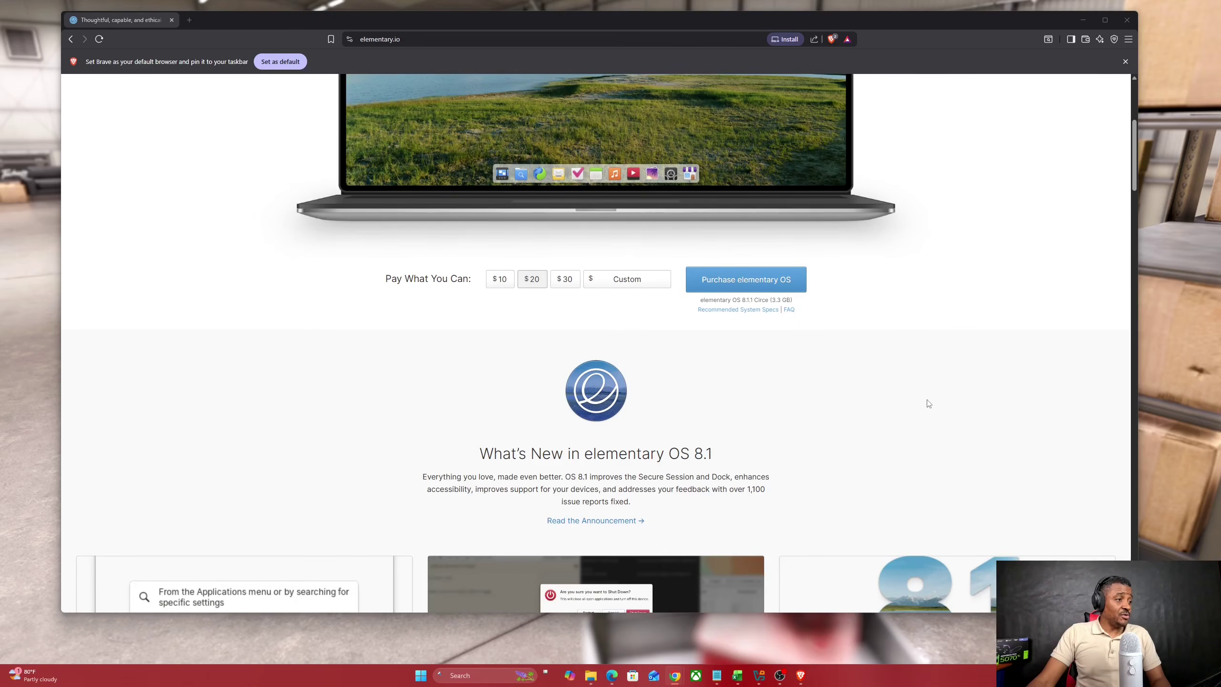
scroll(946, 505, "up", 10)
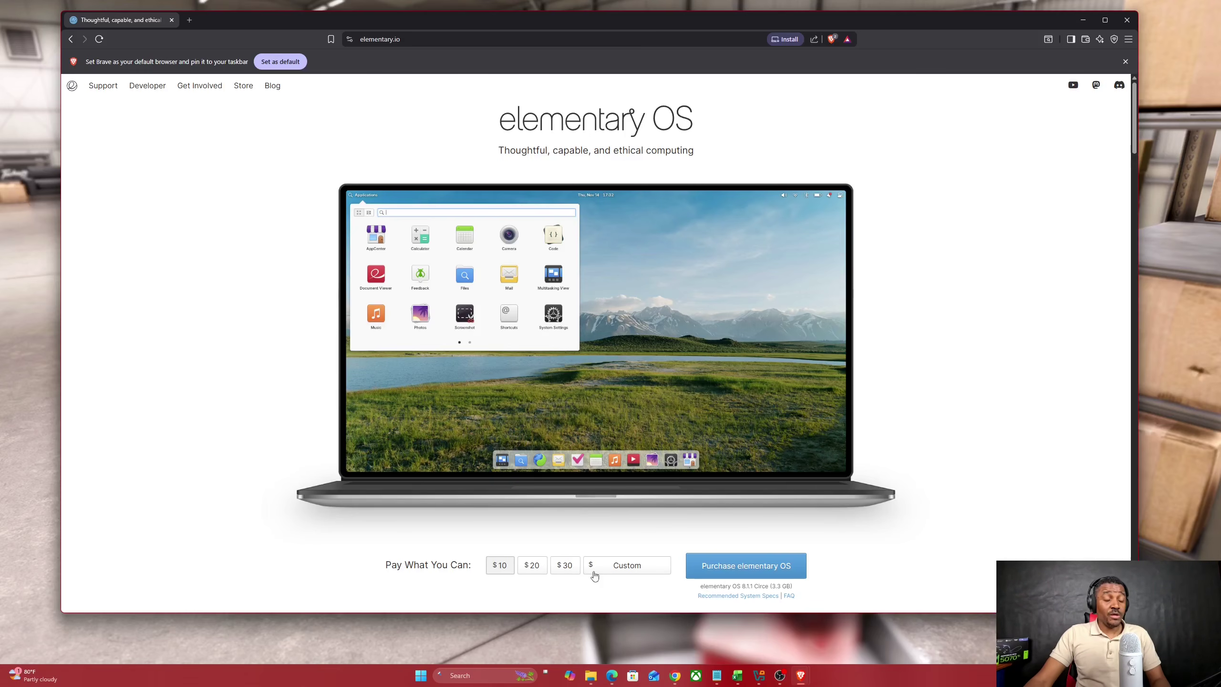
- Set a custom payment of $0 and download the Intel or AMD 64-bit elementary OS image to the Downloads folder
left_click(627, 572)
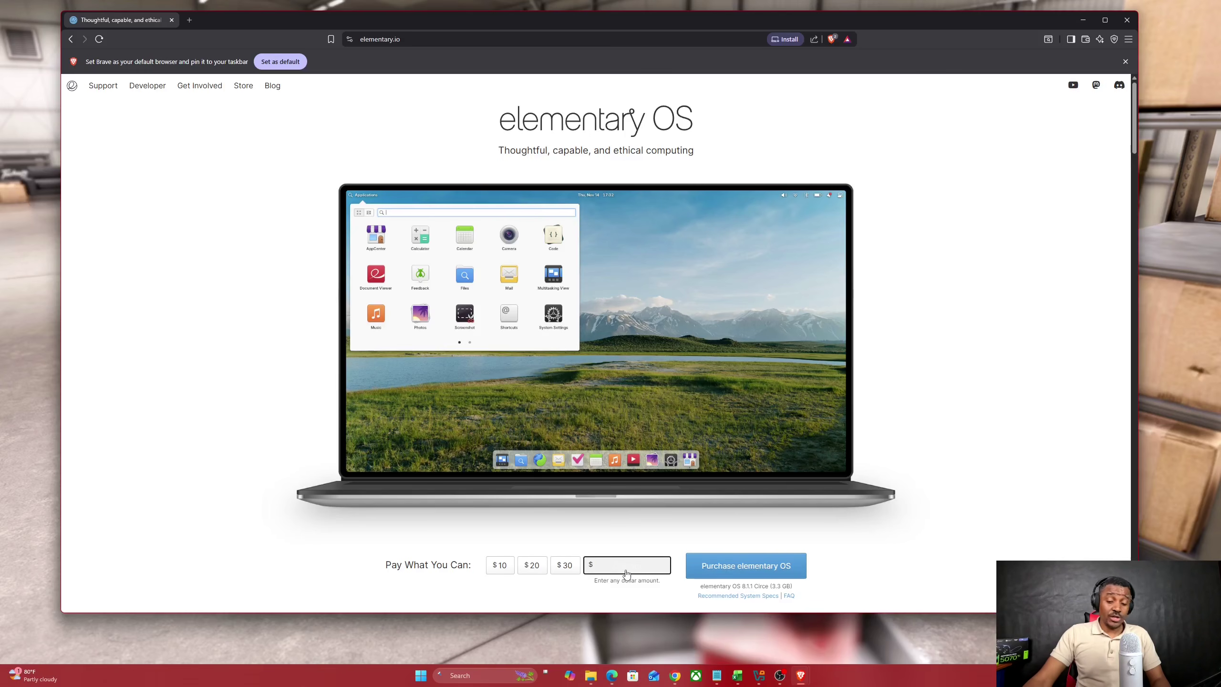
type("0")
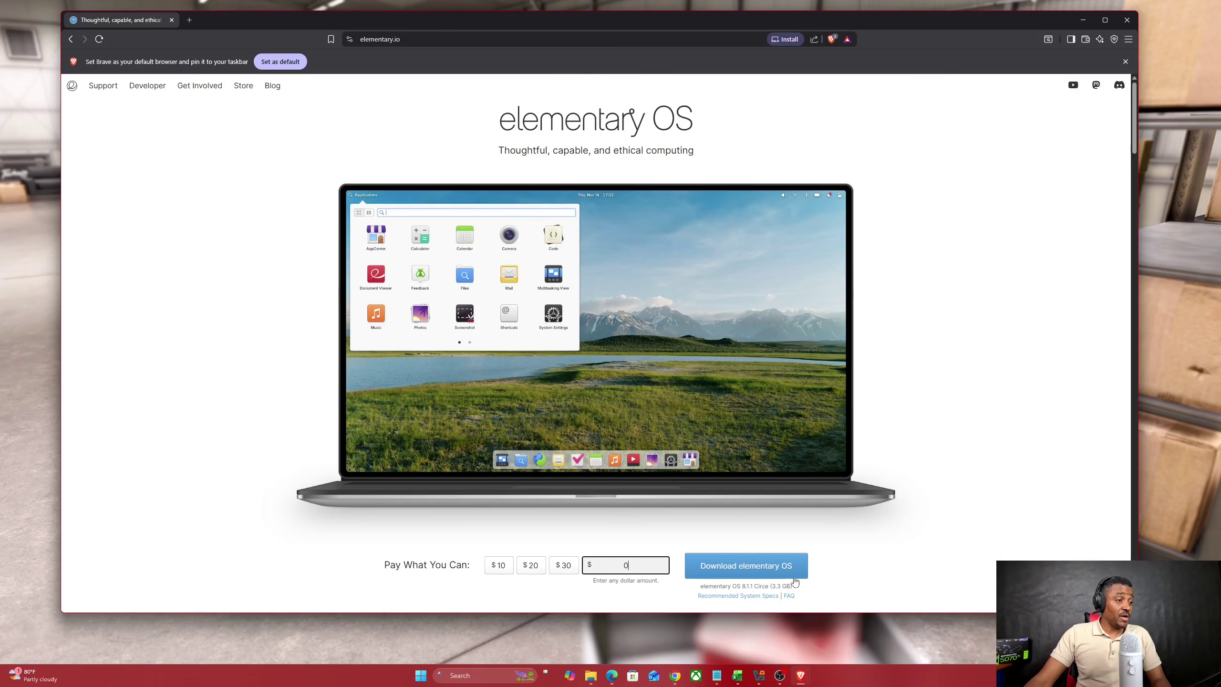
left_click(760, 572)
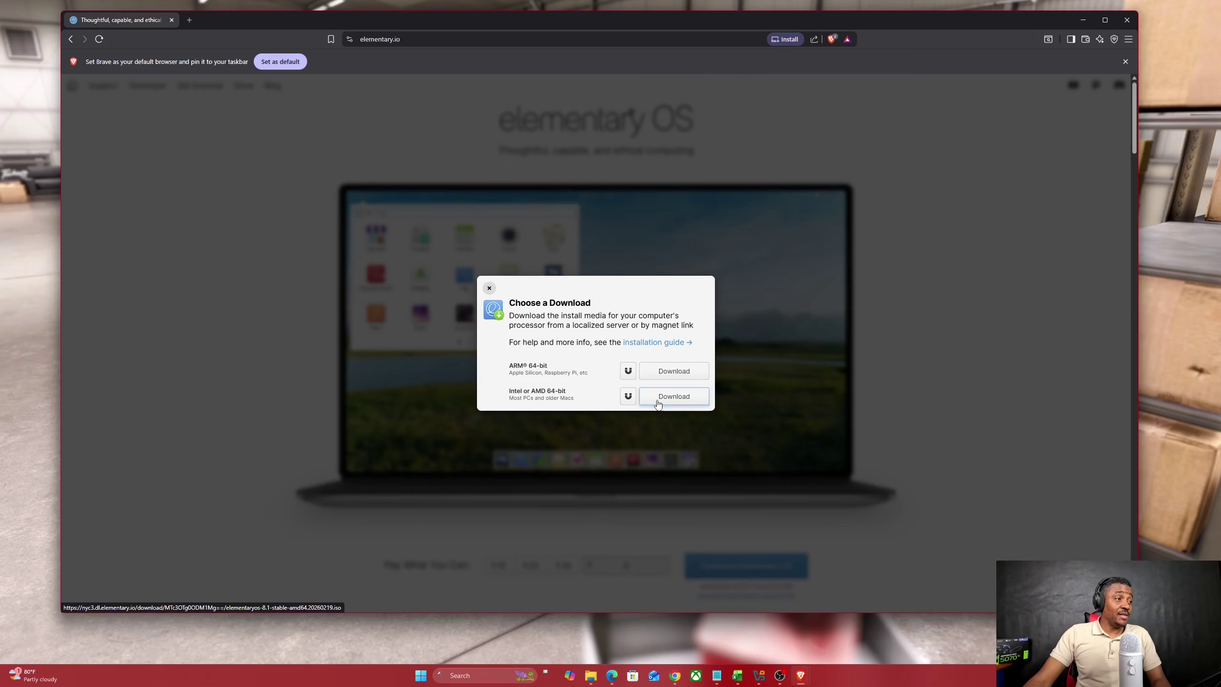
left_click(656, 403)
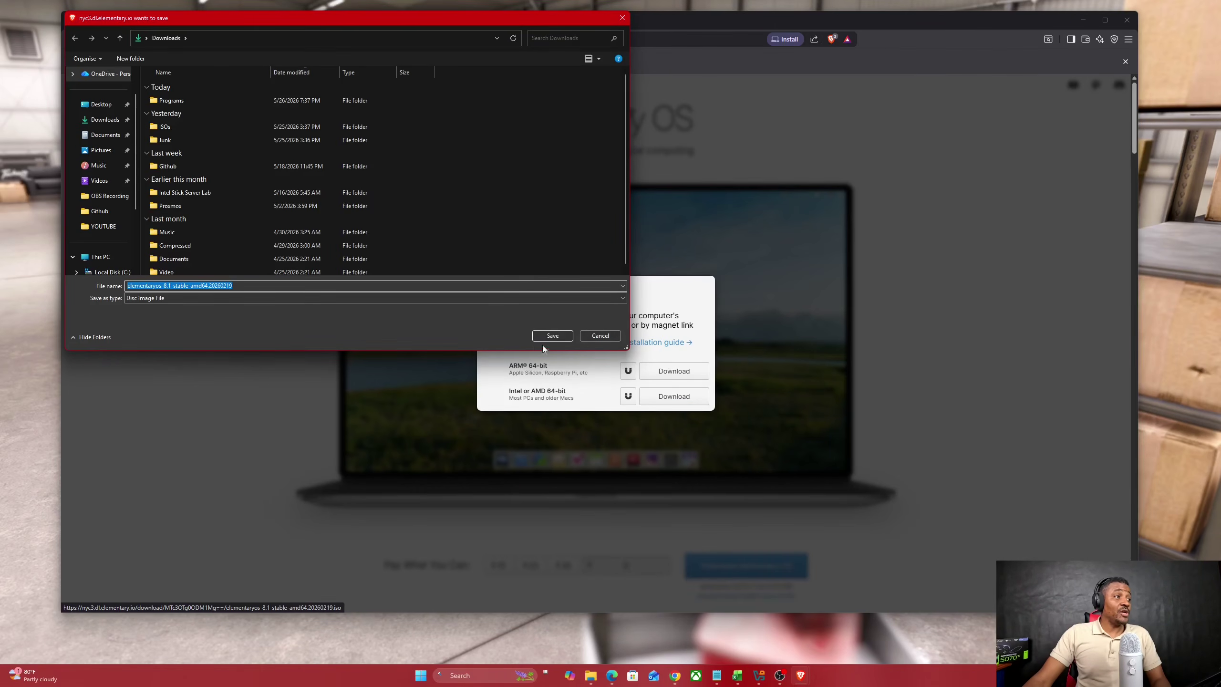
left_click(557, 336)
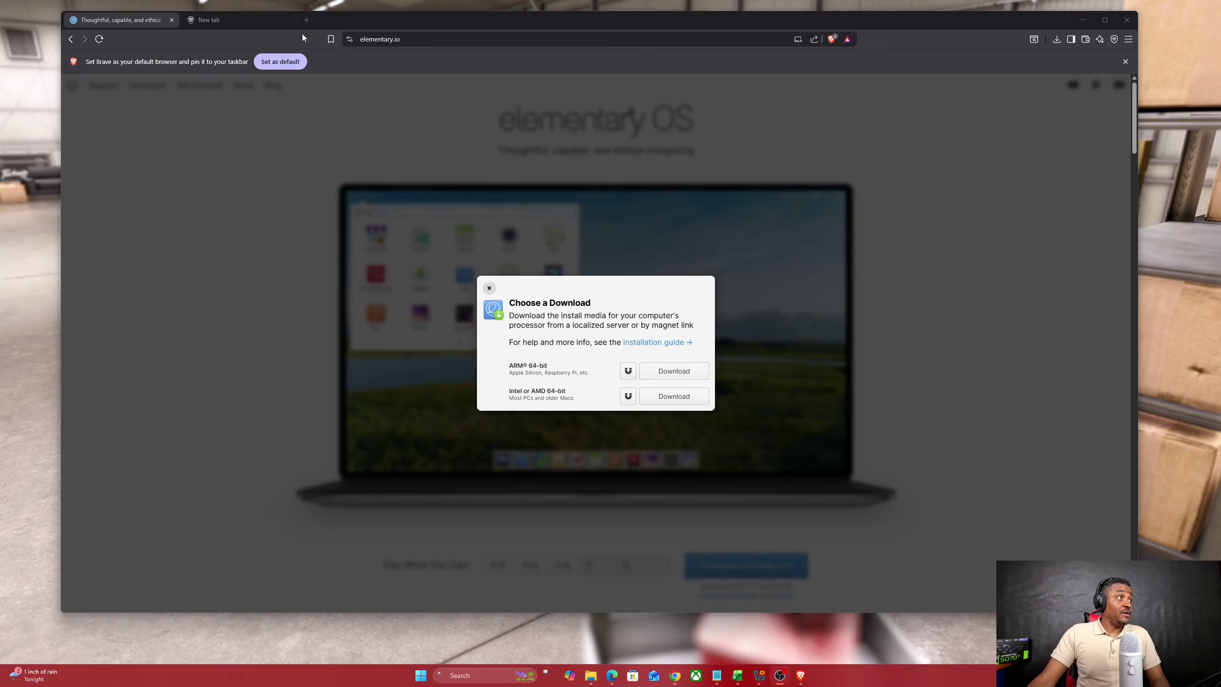
- Search the web for "oracle virtualbox" in the new browser tab
left_click(208, 19)
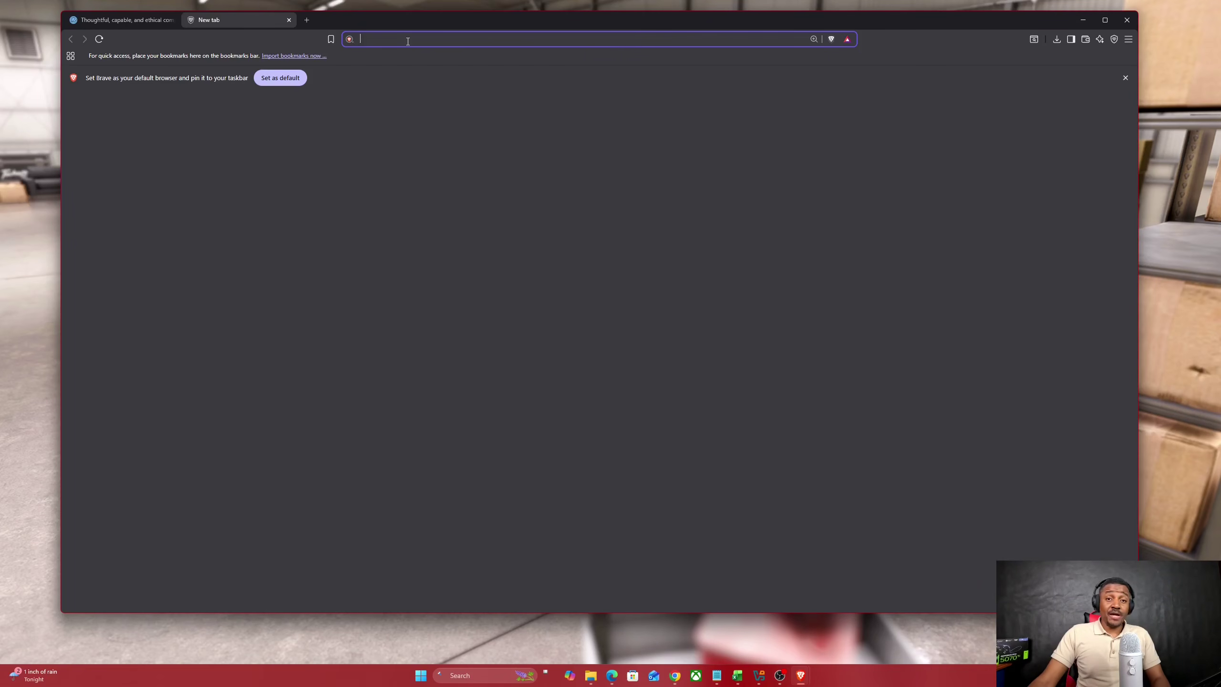
type("o")
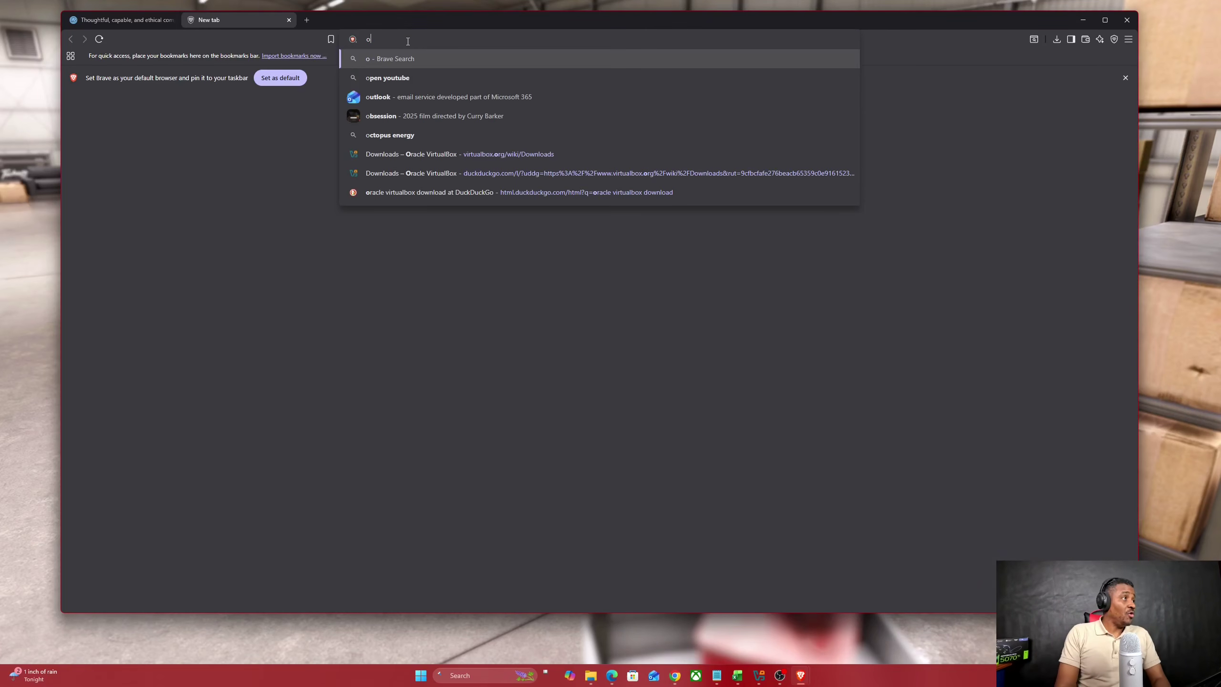
type("racle")
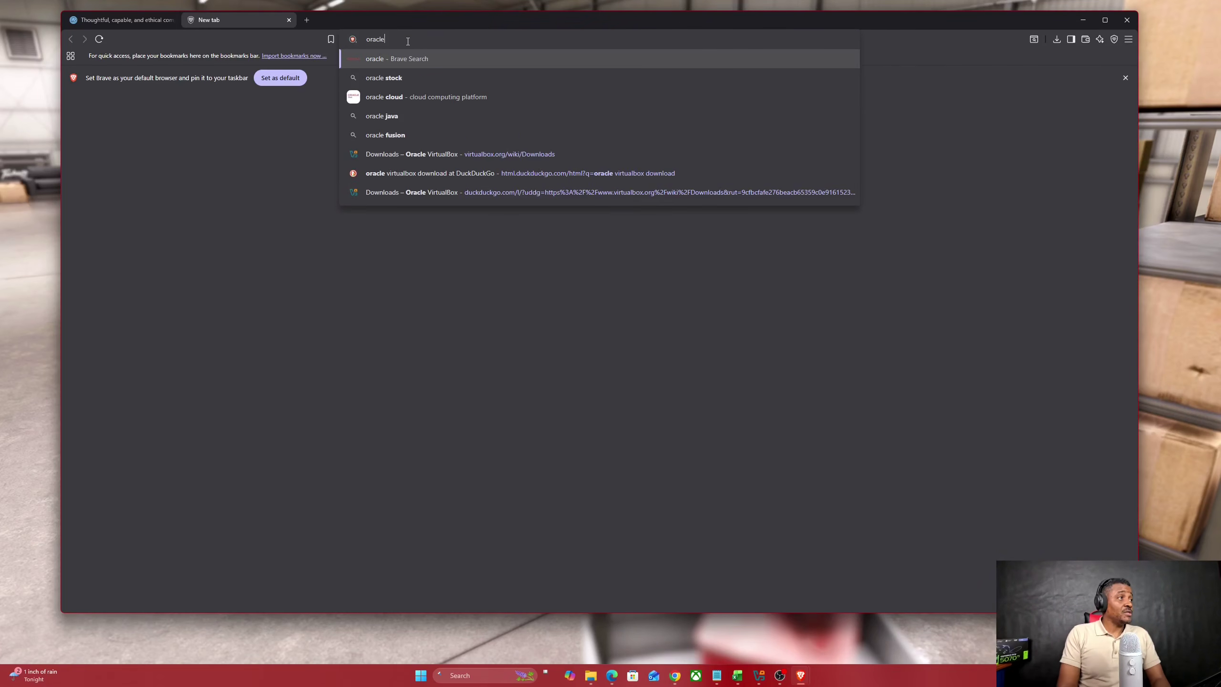
type(" virtualbo")
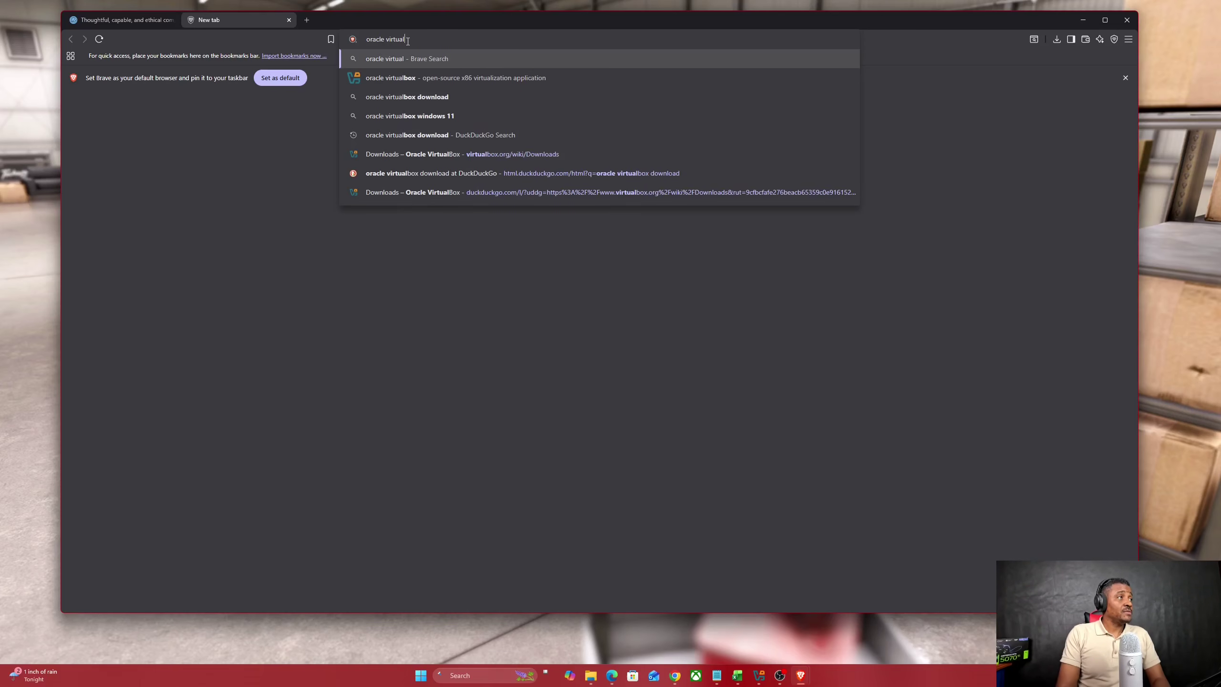
type("x")
key("Return")
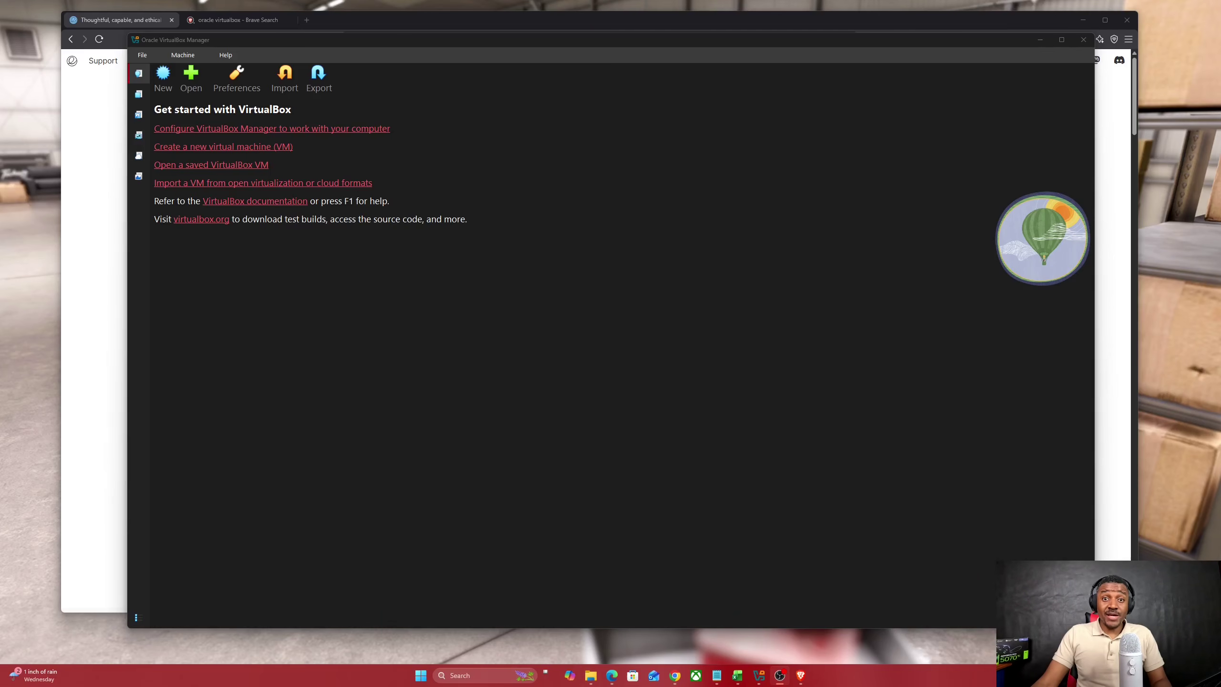
- In Oracle VirtualBox Manager, start a new virtual machine named Elementary-OS with the elementaryos-8.1-stable-amd64.20260219 ISO from Downloads
left_click(163, 79)
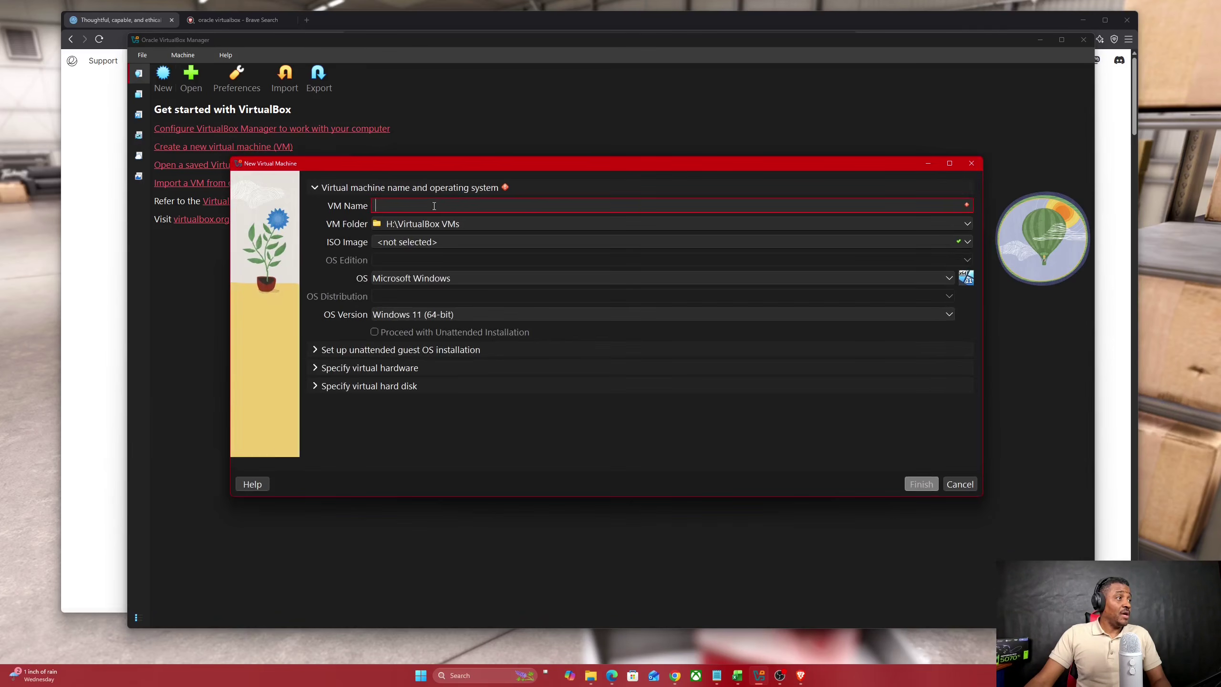
type("Elementary-OS")
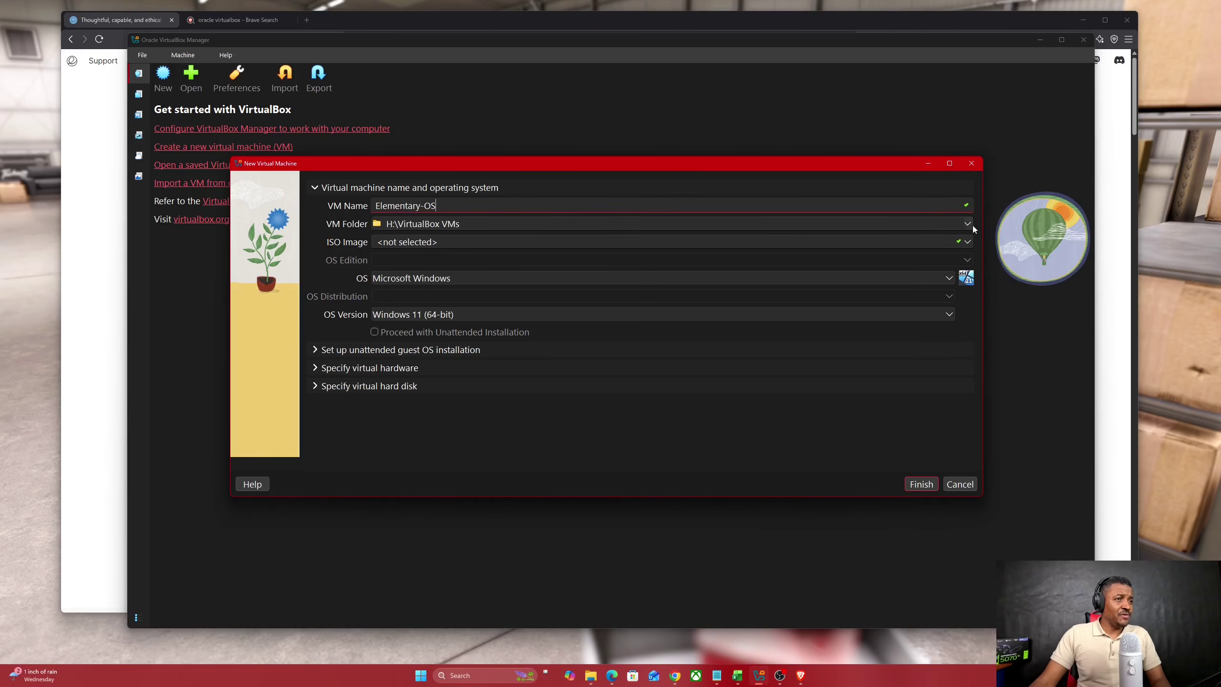
left_click(970, 242)
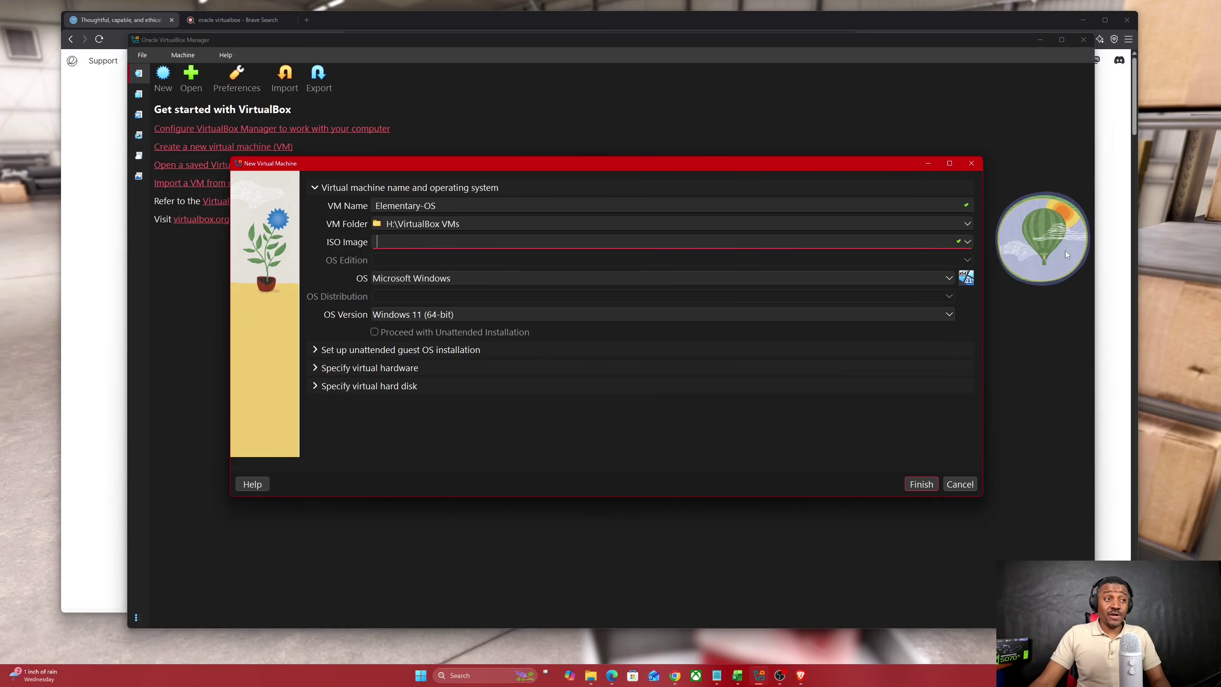
left_click(968, 242)
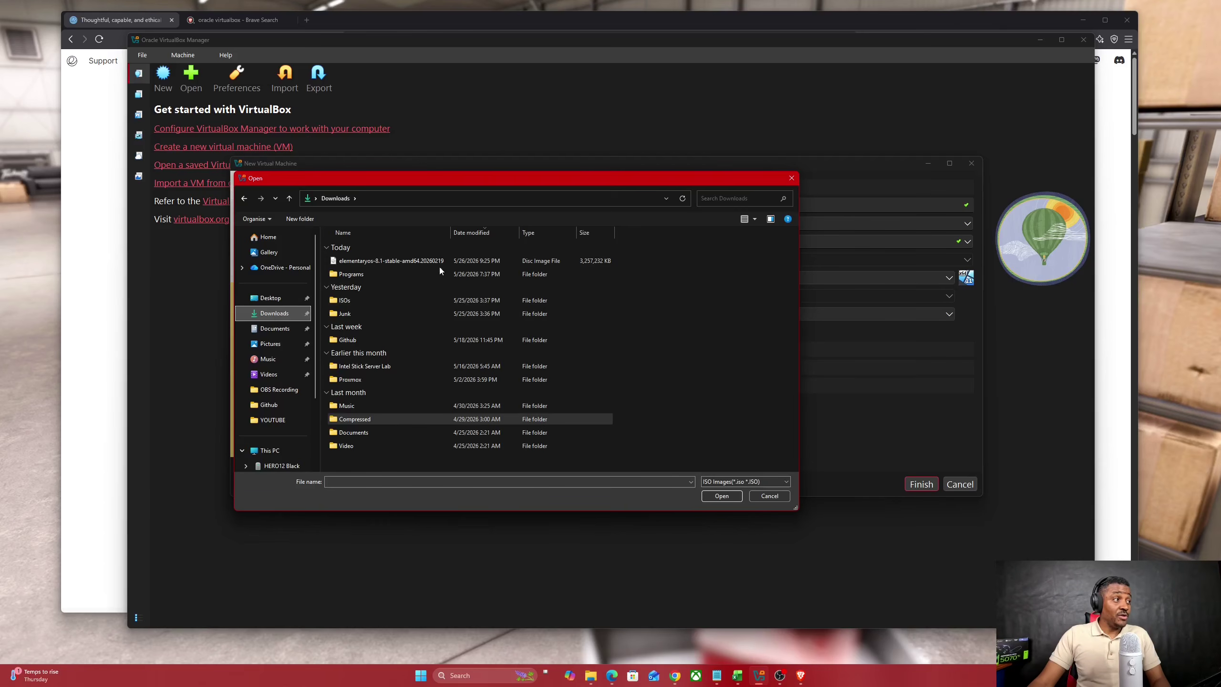
left_click(406, 260)
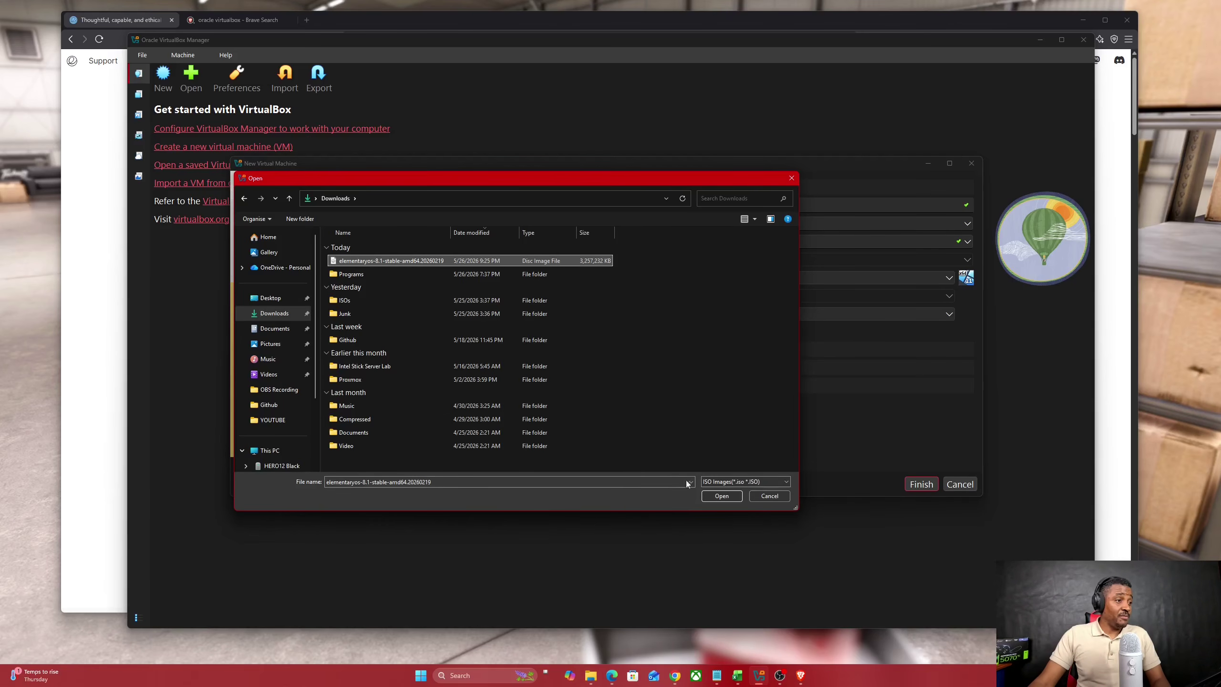
left_click(717, 496)
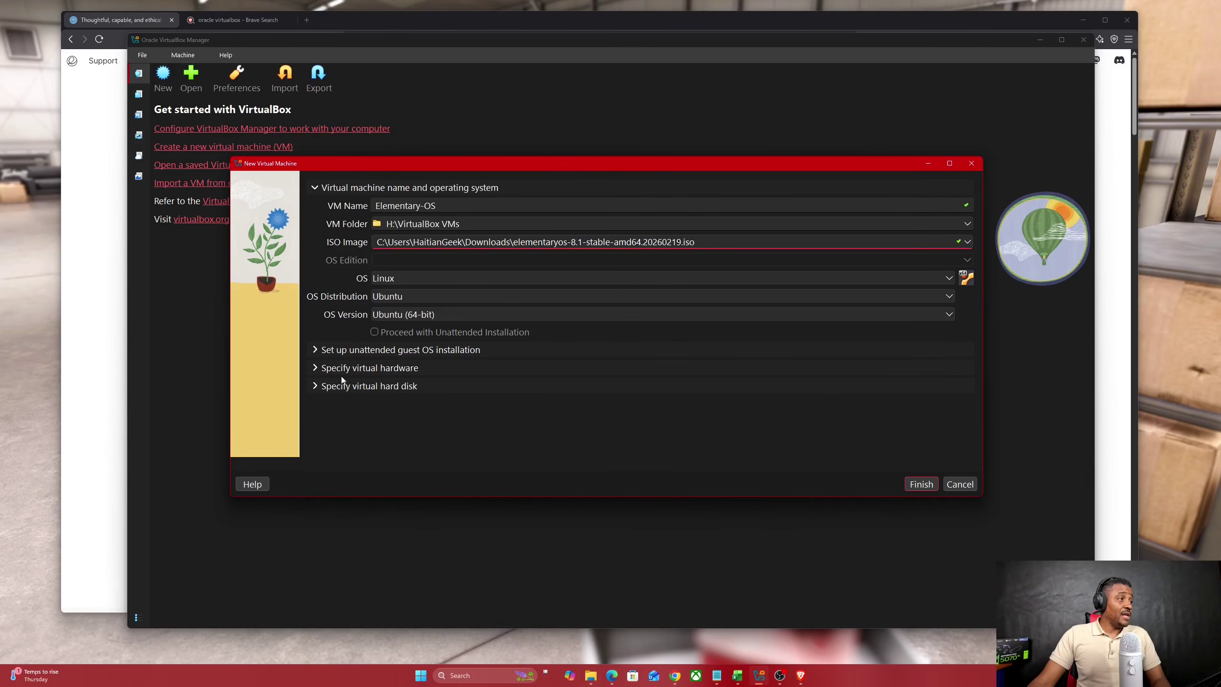
- Set the new machine's virtual hardware to 12288 MB of base memory and 8 CPUs
left_click(315, 368)
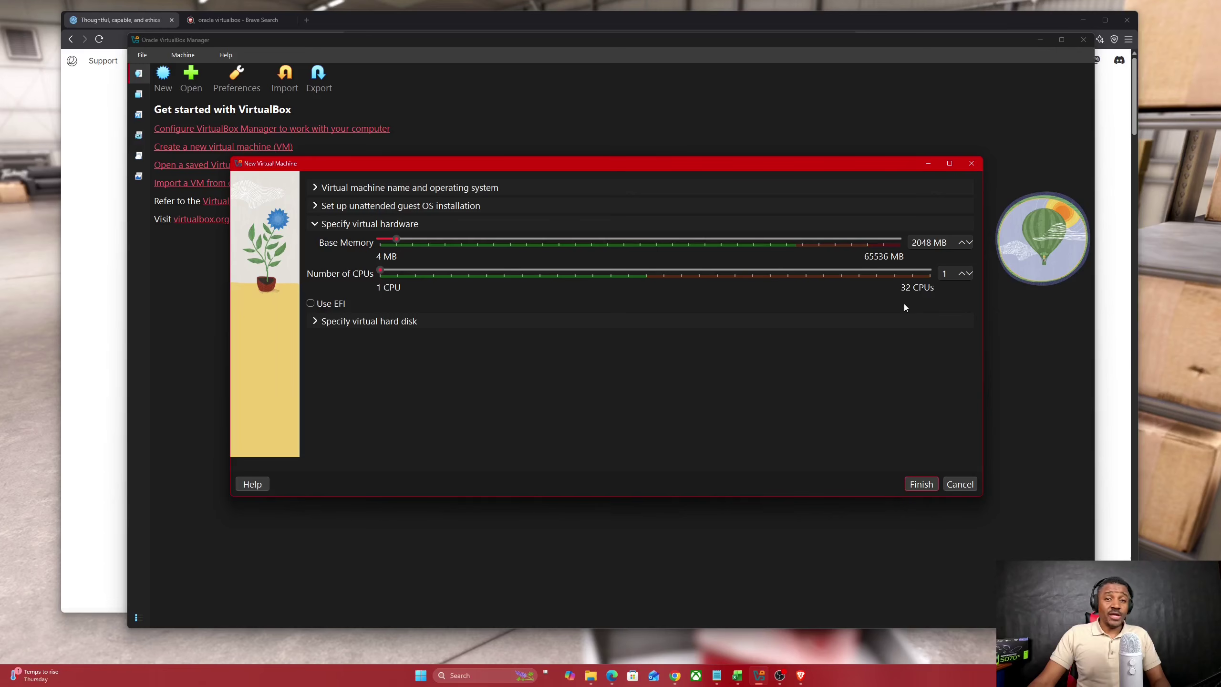
double_click(923, 242)
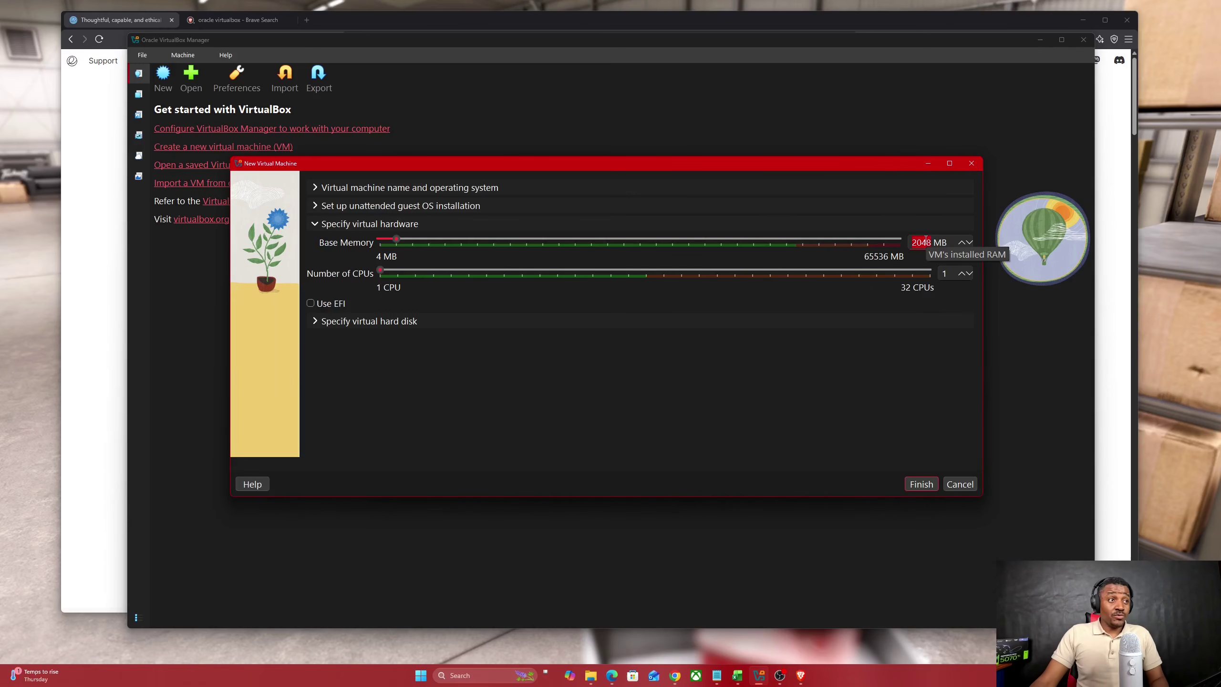
type("12288")
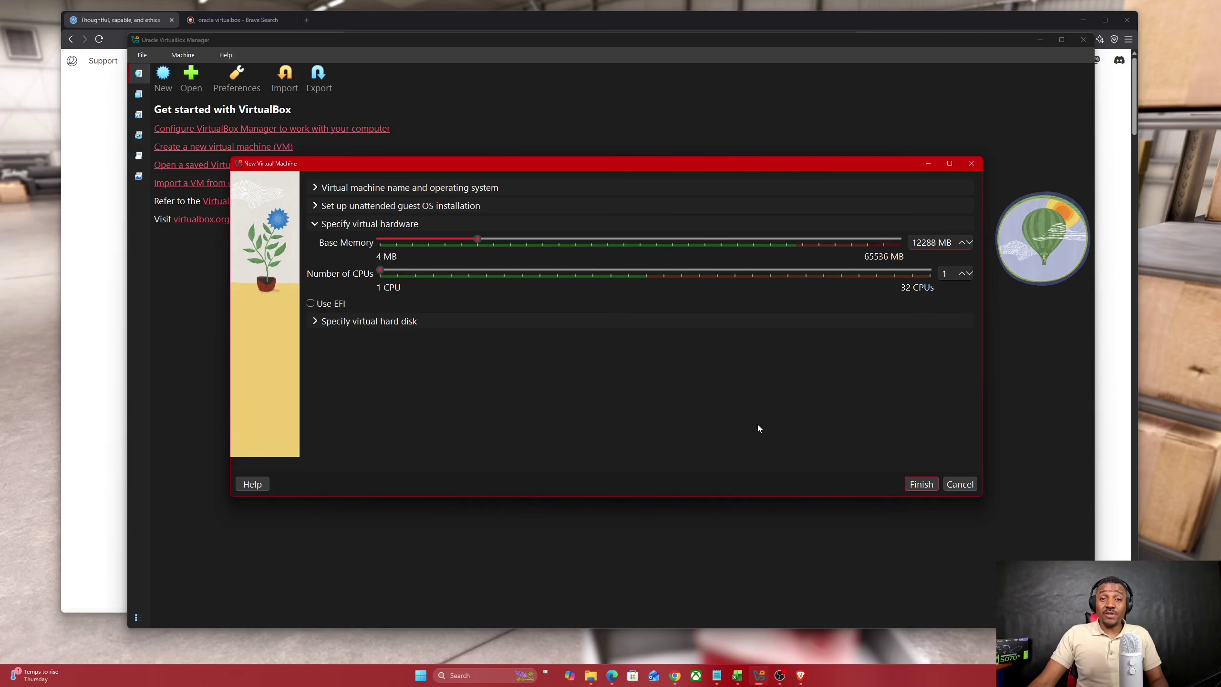
left_click(946, 273)
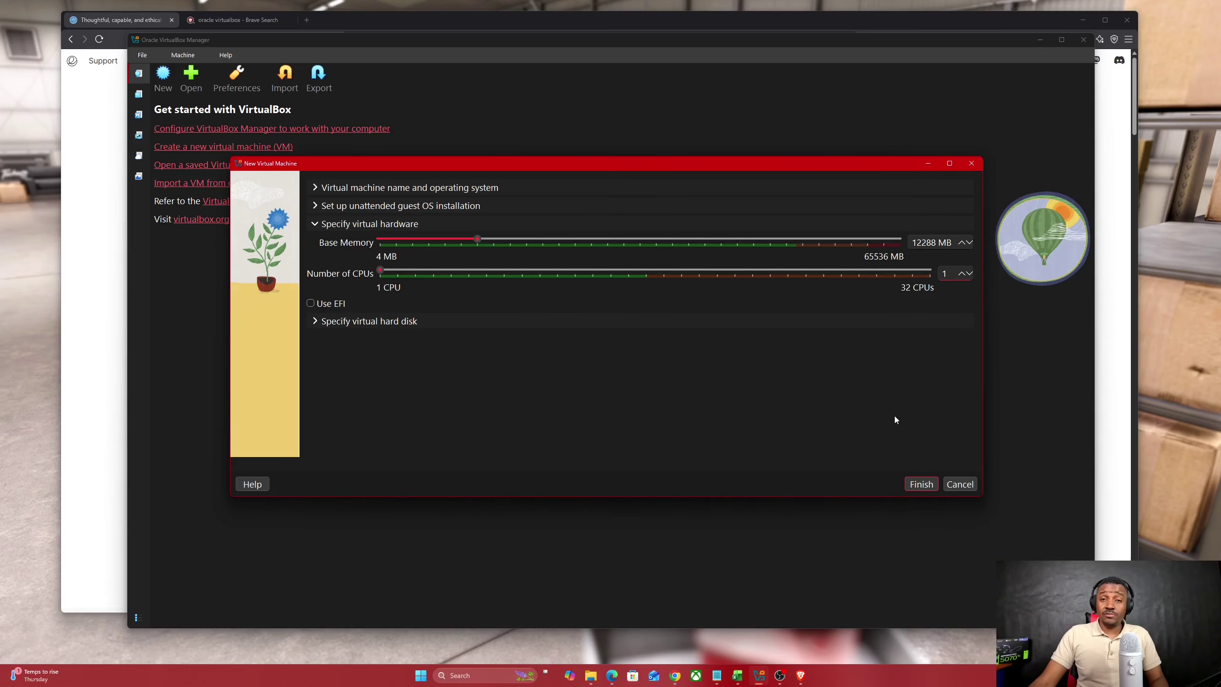
key("BackSpace")
type("8")
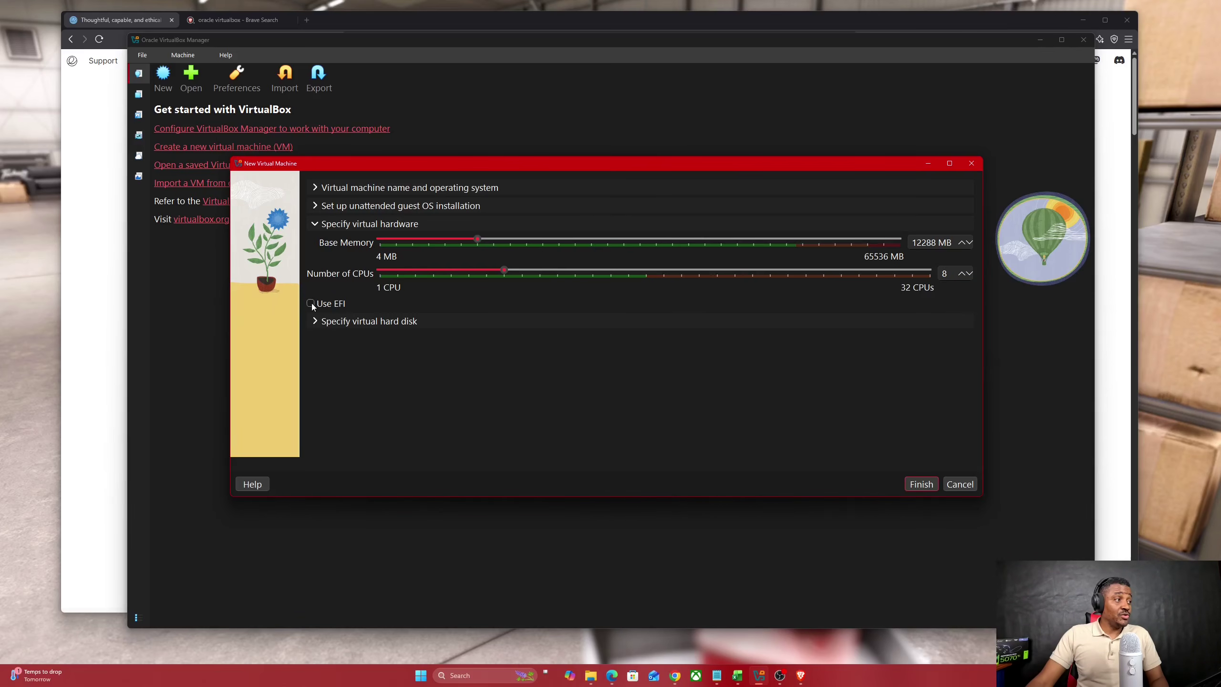
- Set the new virtual hard disk's size to 50 GB and finish creating the machine
left_click(316, 321)
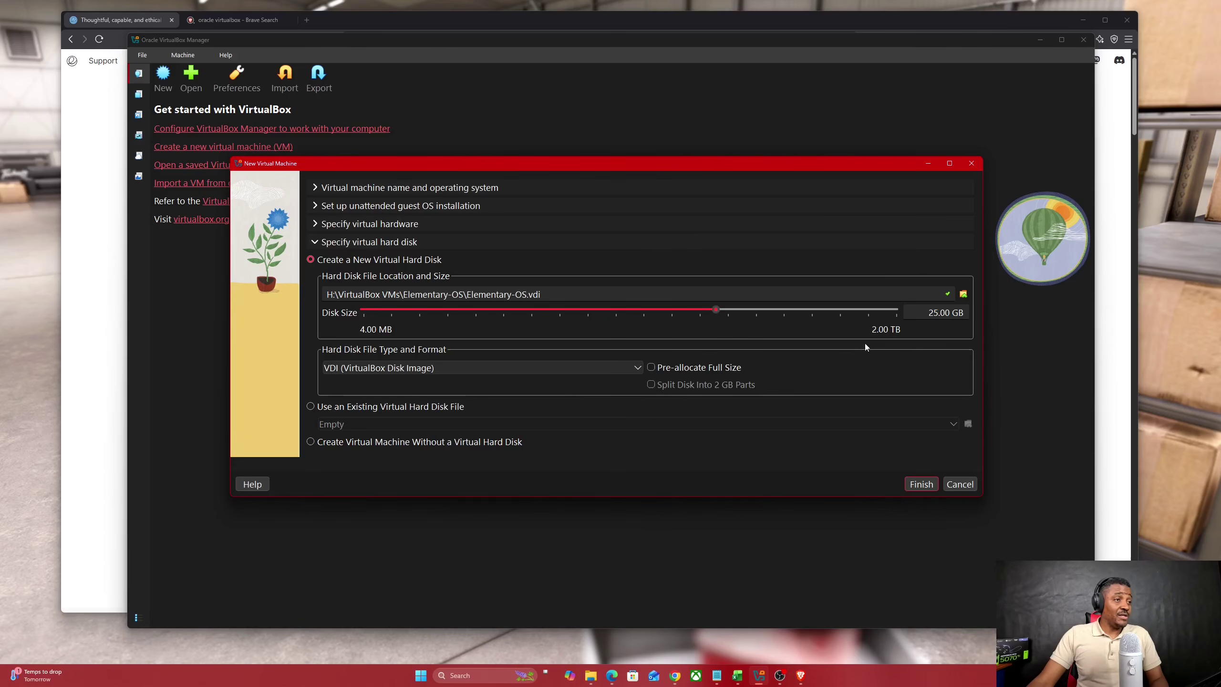
left_click(932, 311)
key("BackSpace")
type("0")
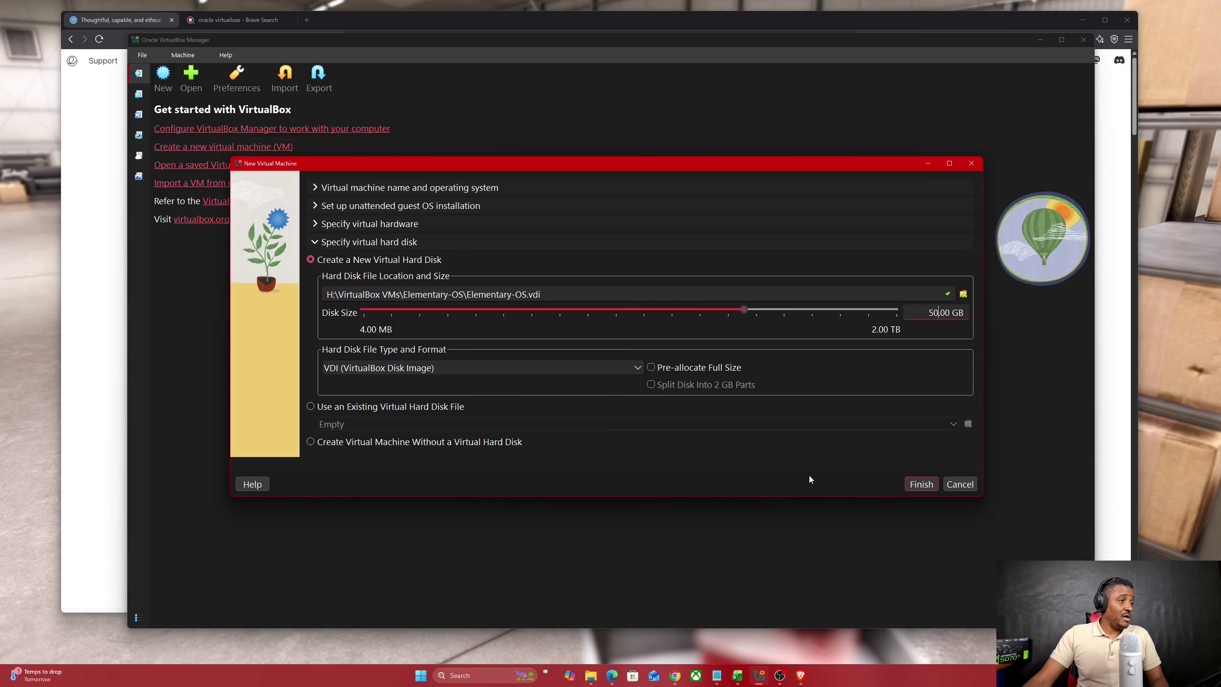
left_click(920, 484)
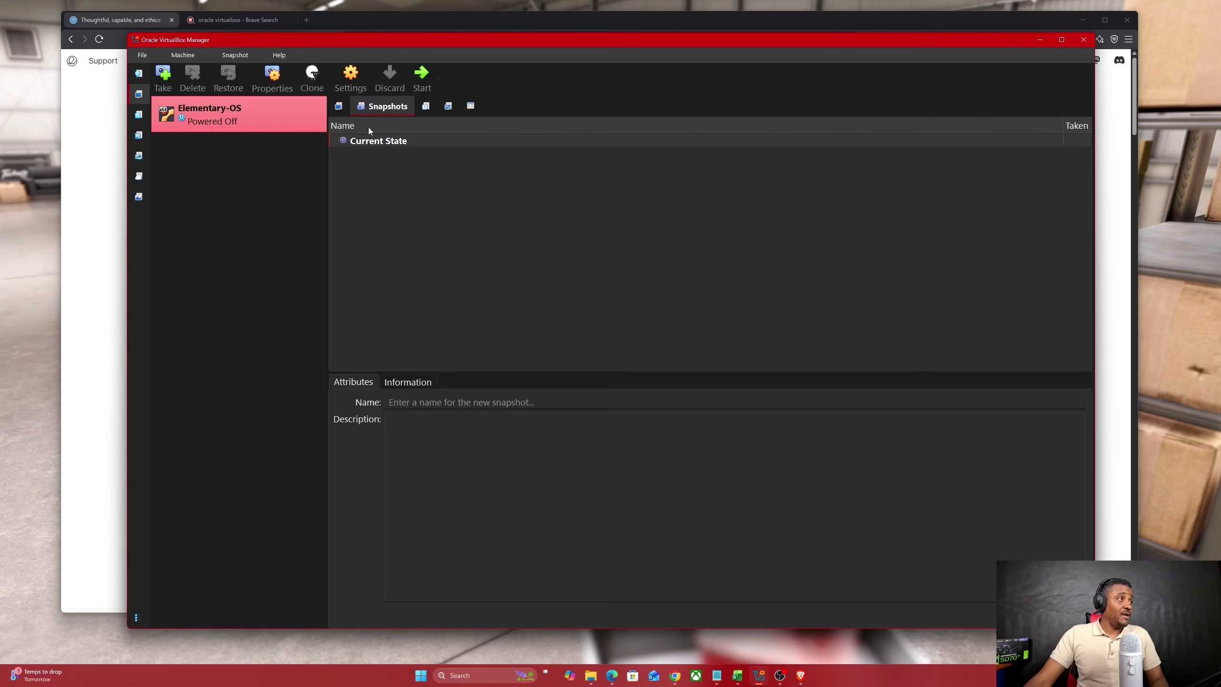
- Open the Elementary-OS machine's settings in Expert mode and review its general identity, features and description
left_click(350, 82)
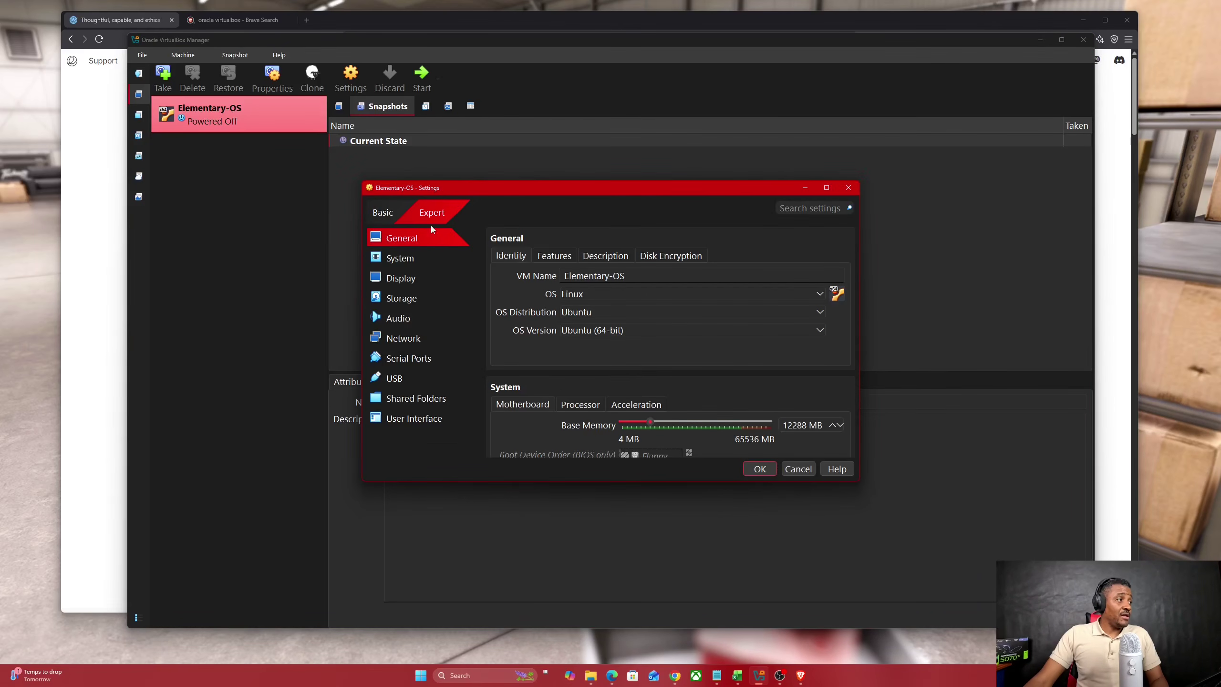
left_click(382, 212)
left_click(431, 213)
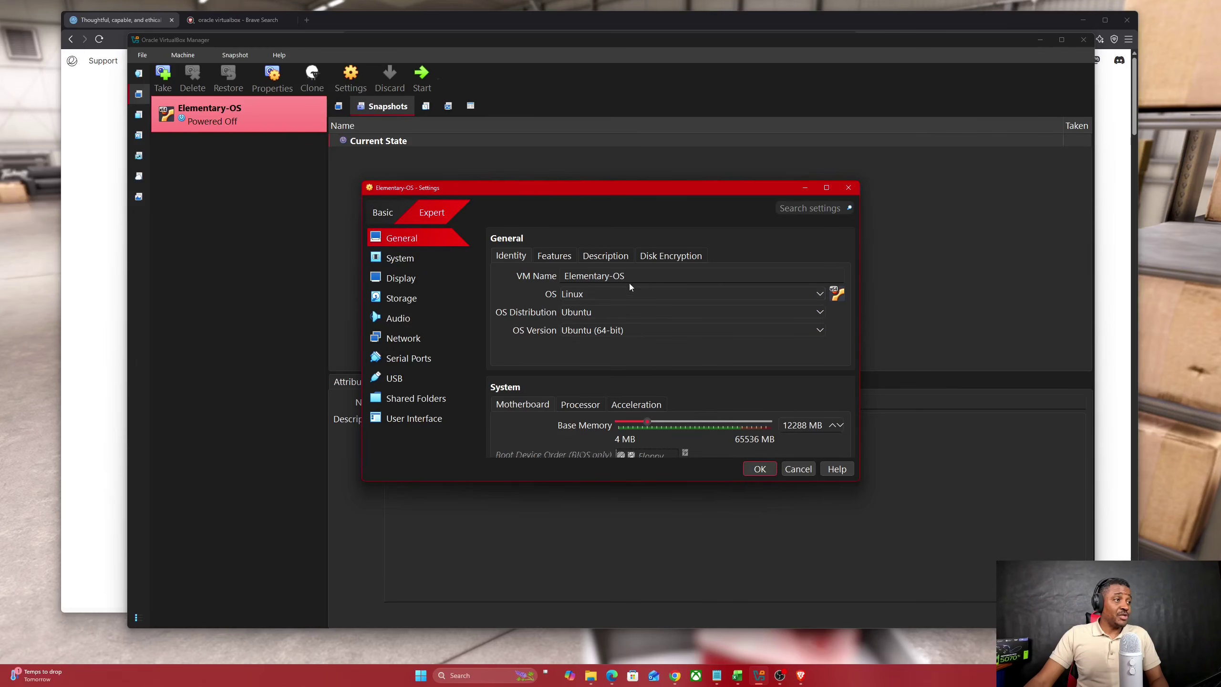
left_click(596, 279)
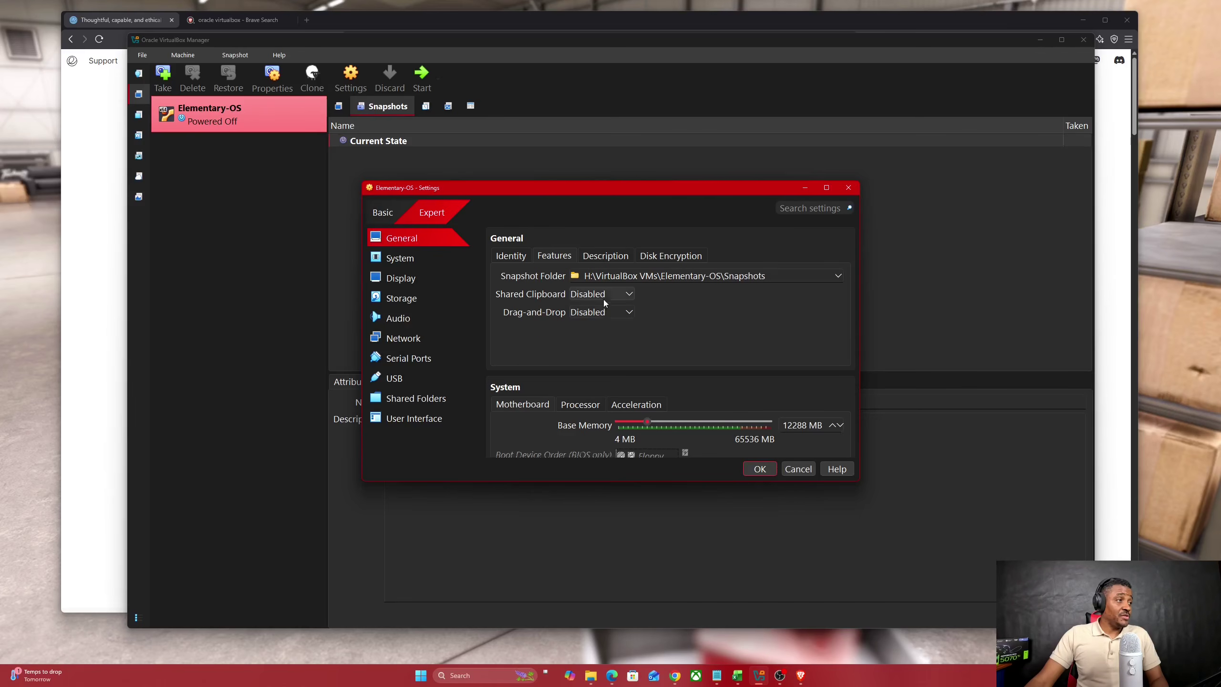
left_click(583, 256)
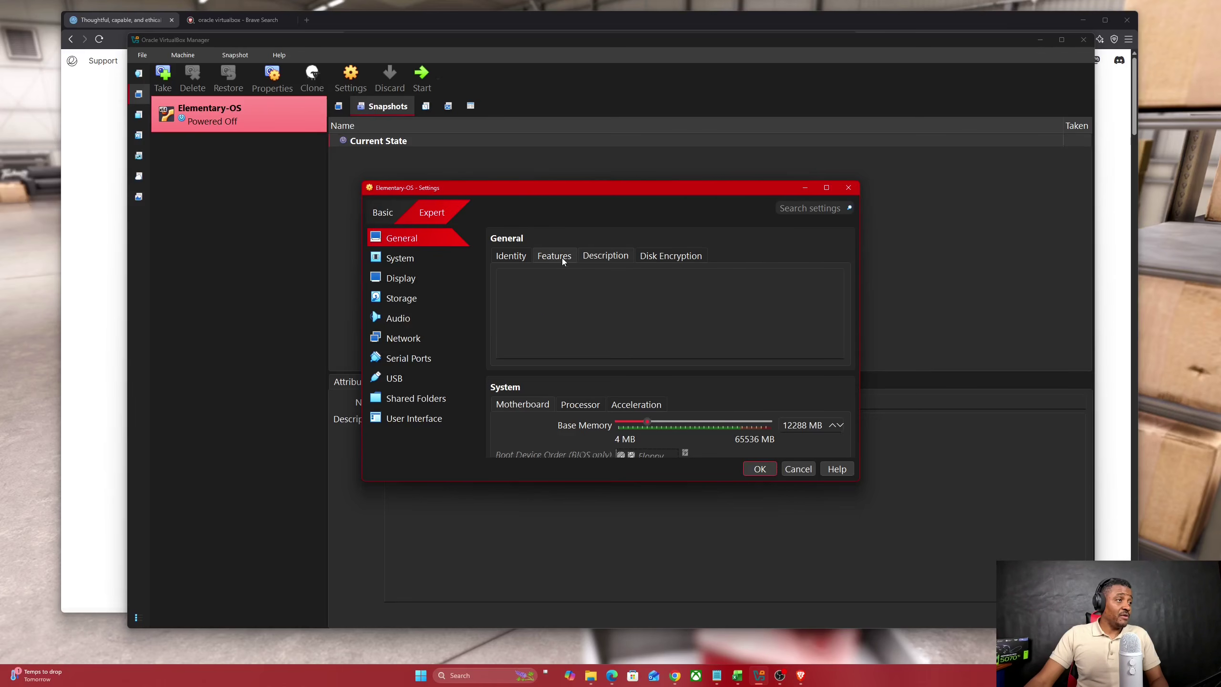
left_click(513, 256)
- Review the machine's system settings for the motherboard, processor and acceleration
scroll(577, 318, "down", 2)
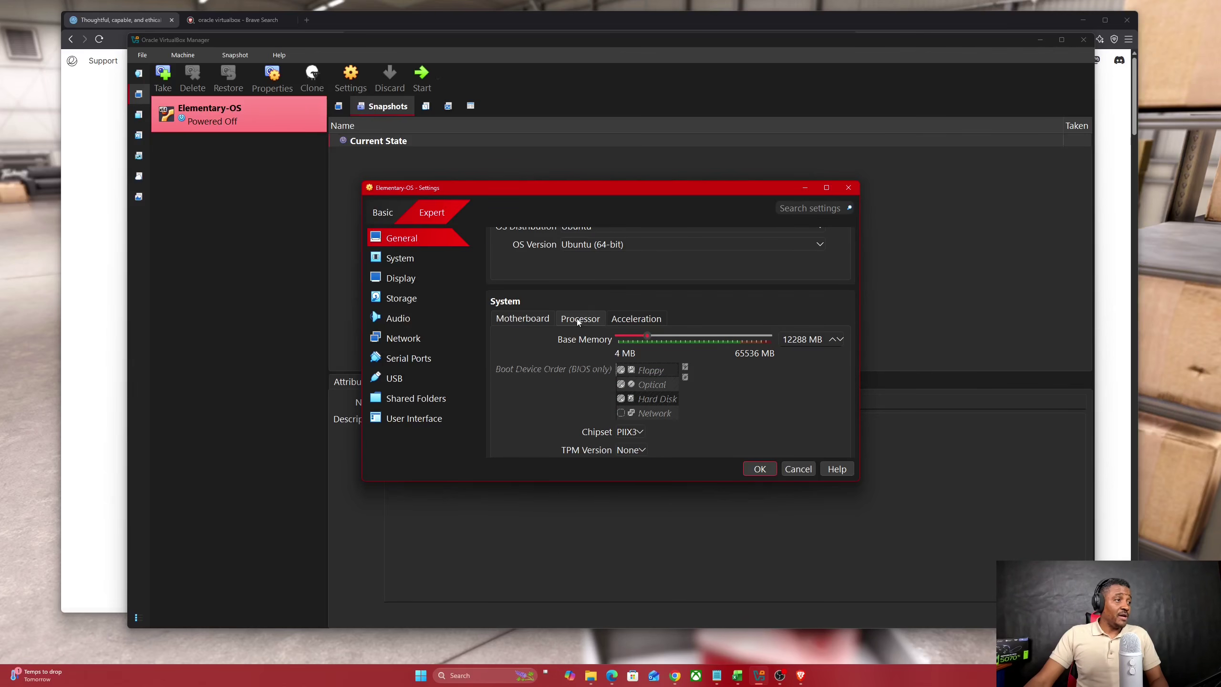
left_click(580, 319)
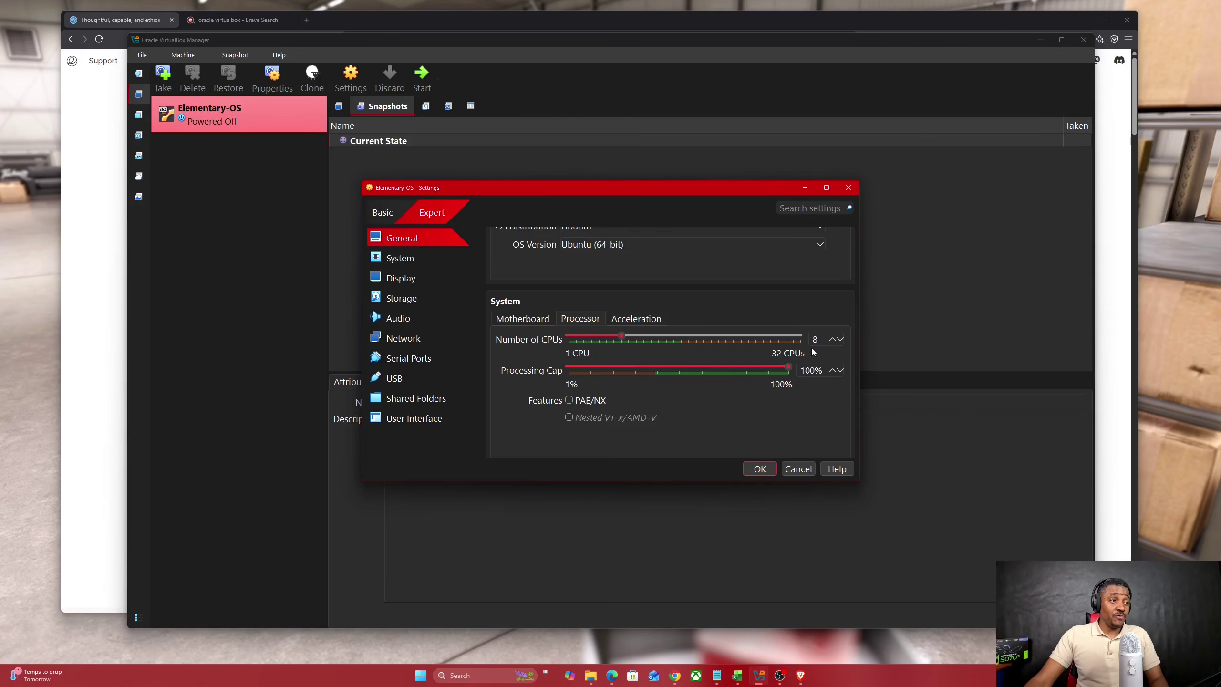
left_click(538, 319)
left_click(630, 319)
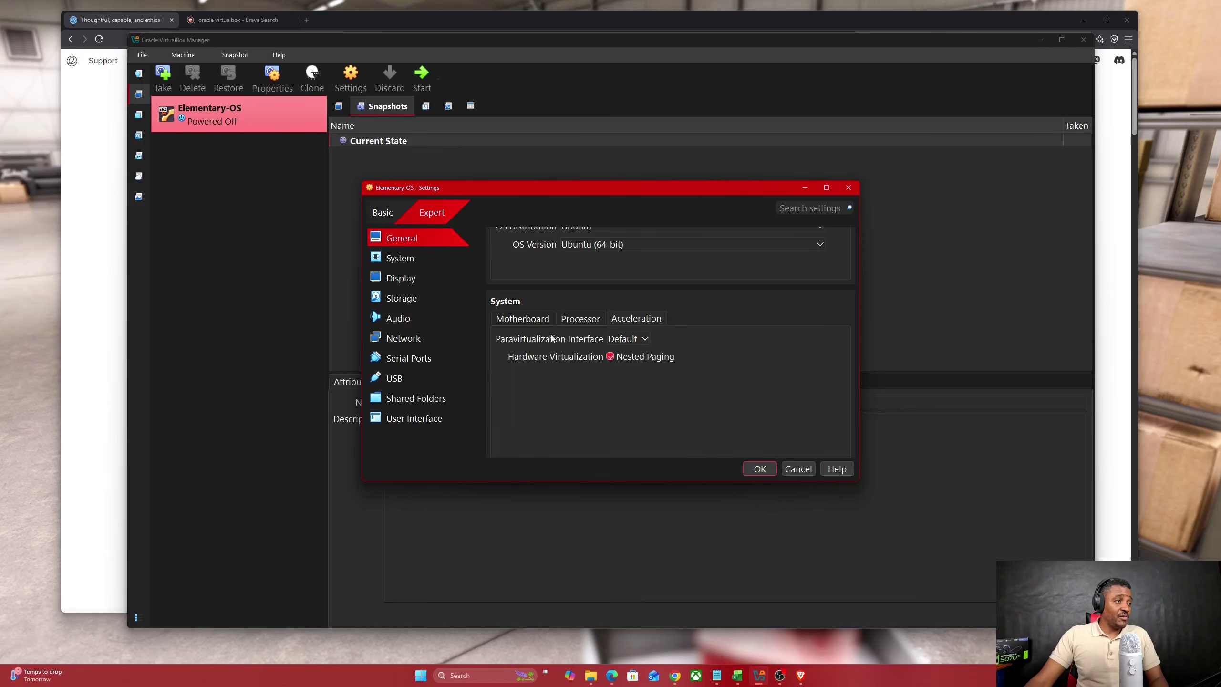
- Check the motherboard features, and give the machine's display 3D acceleration with 256 MB of video memory
left_click(523, 319)
scroll(694, 344, "down", 4)
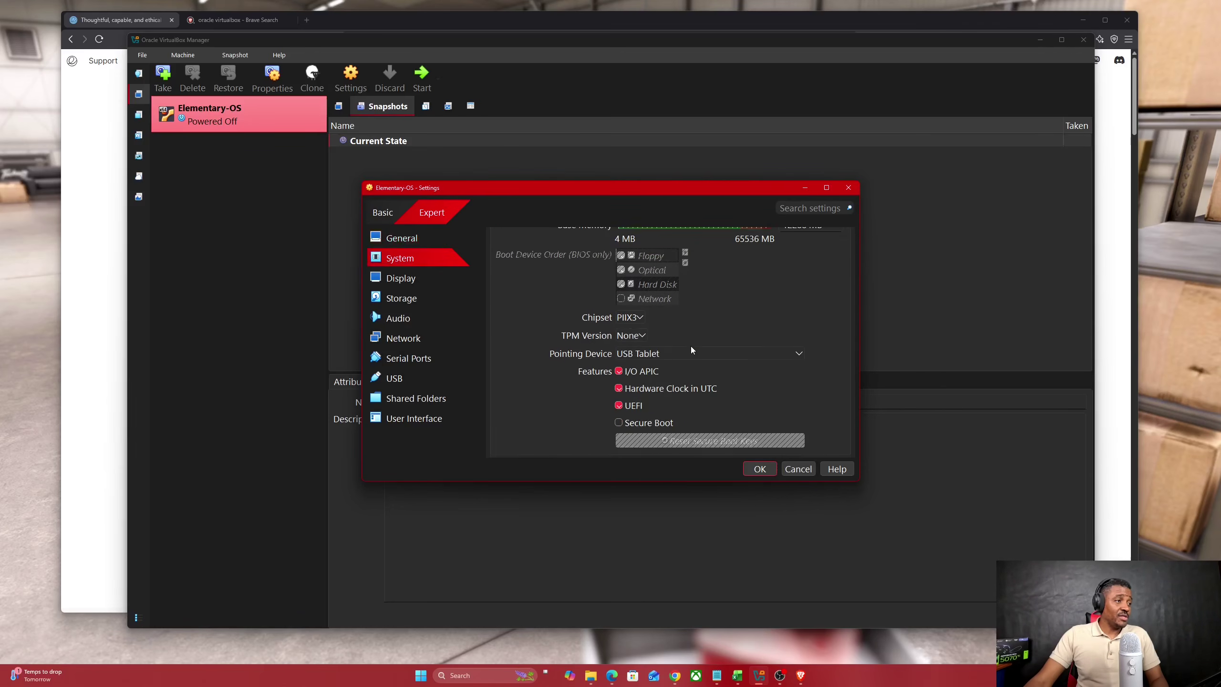
left_click(414, 280)
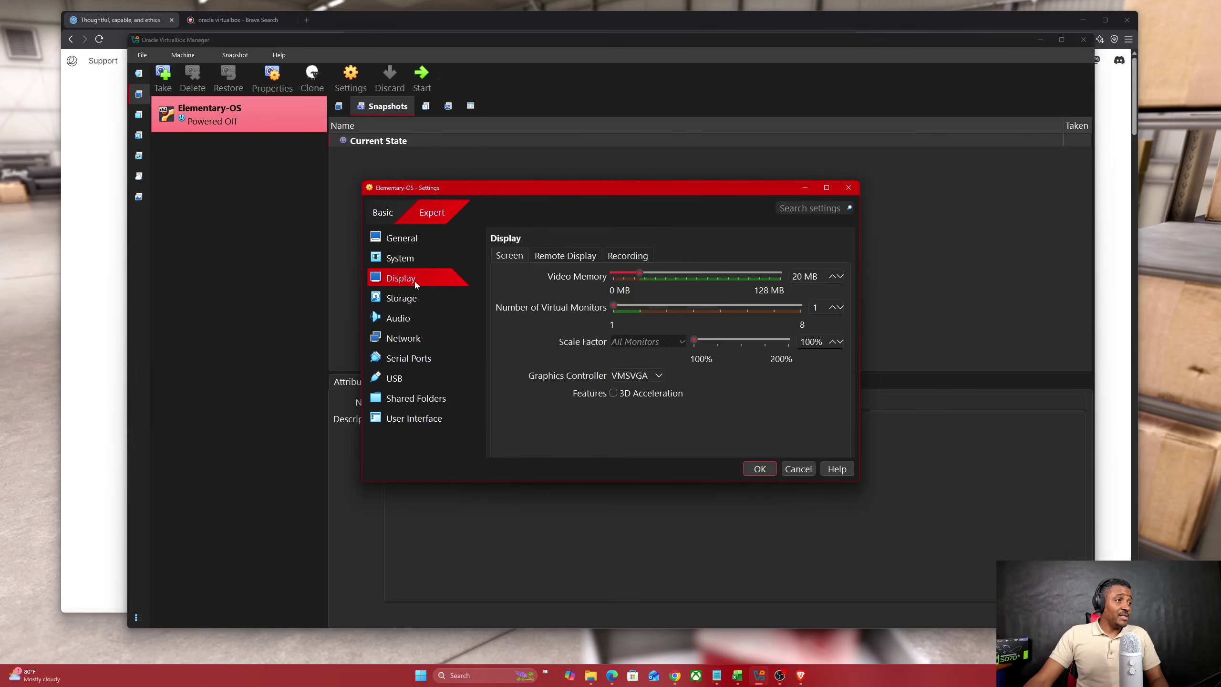
left_click(614, 394)
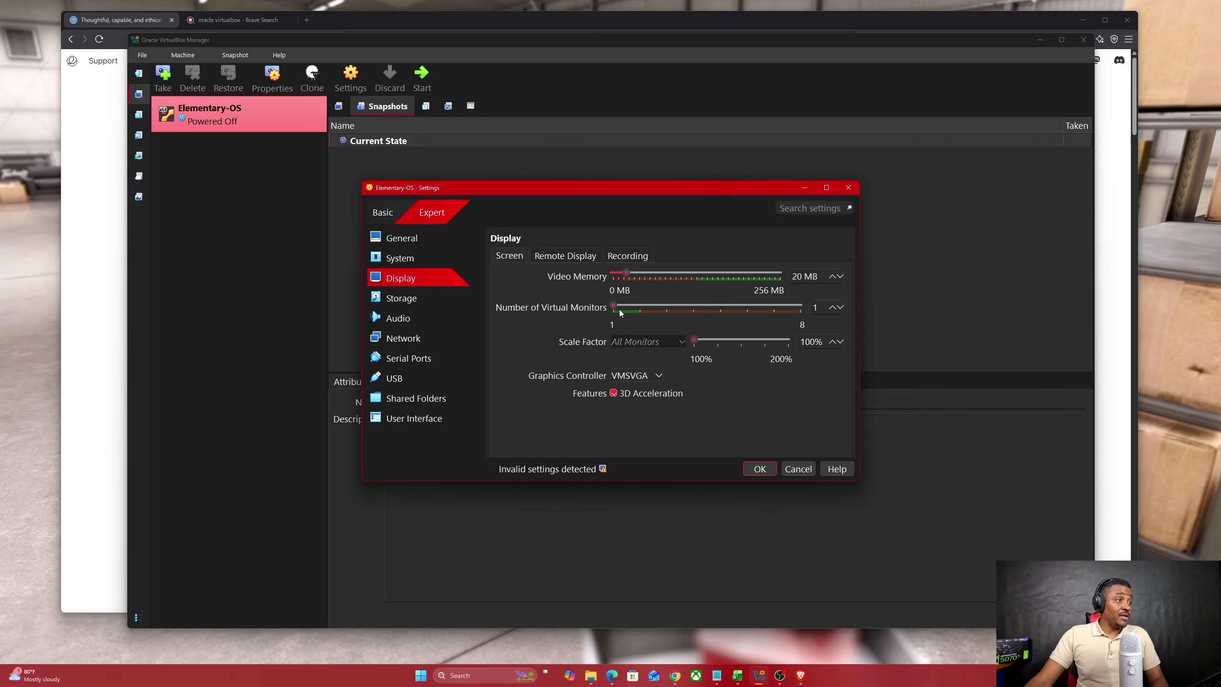
left_click_drag(626, 273, 784, 272)
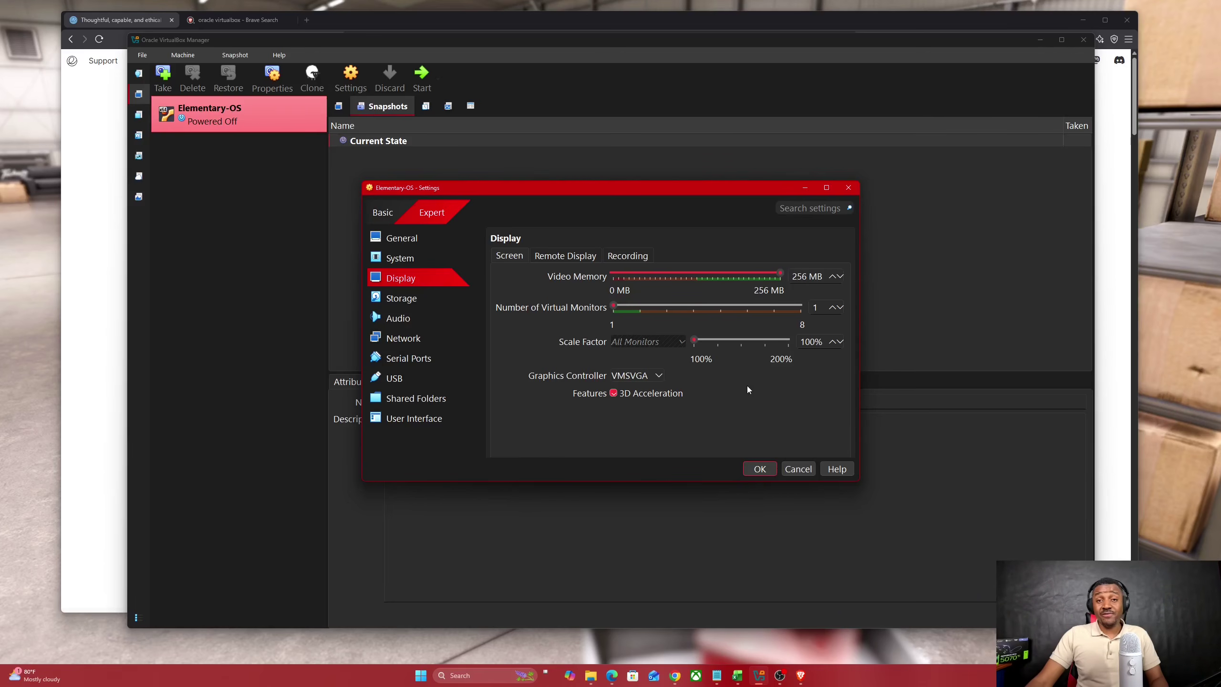
- Review the machine's storage devices and network adapter, and save the settings
left_click(414, 301)
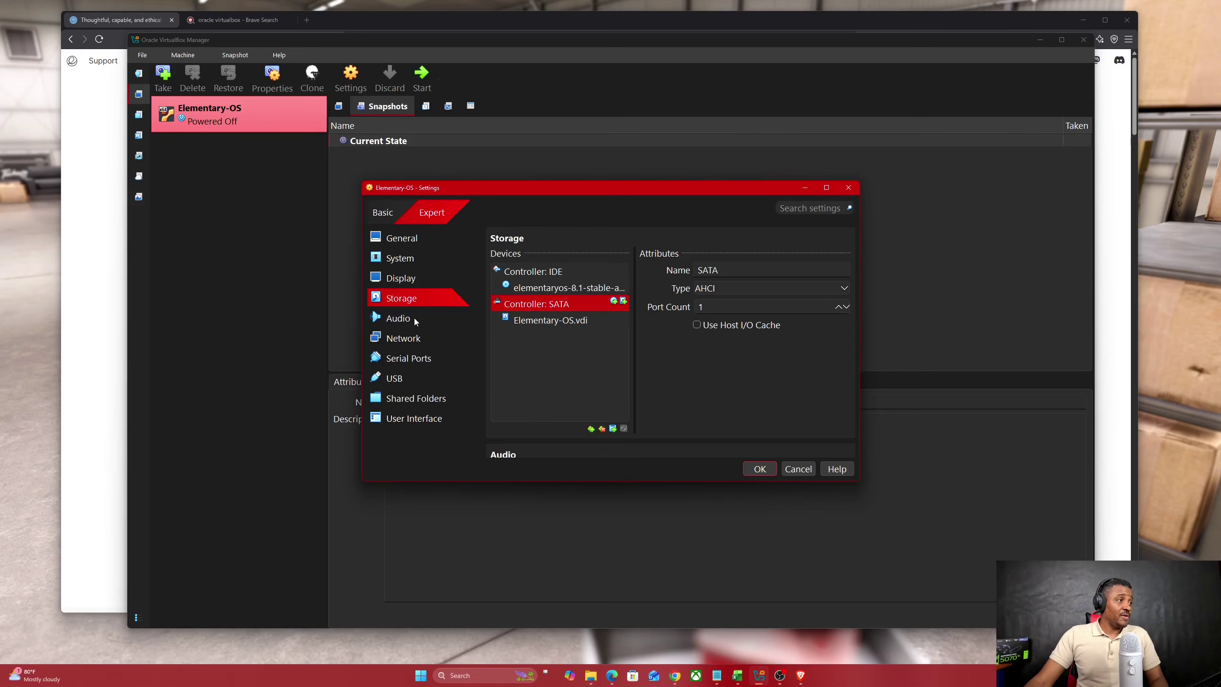
left_click(408, 339)
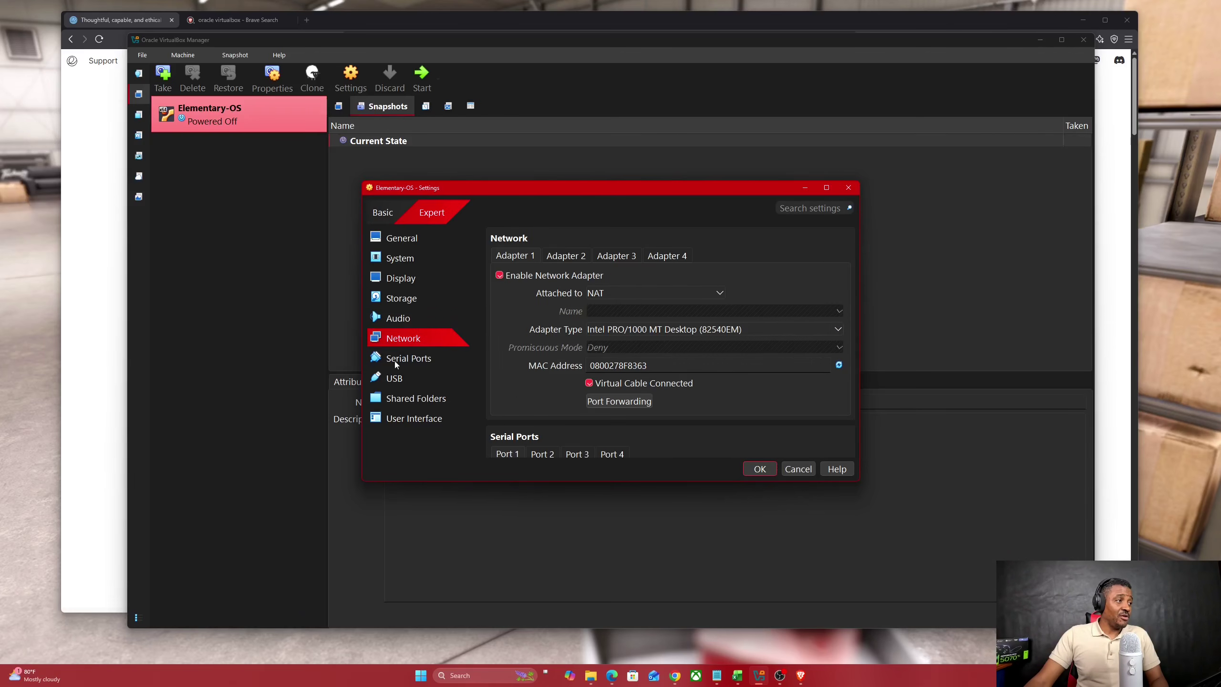
left_click(760, 470)
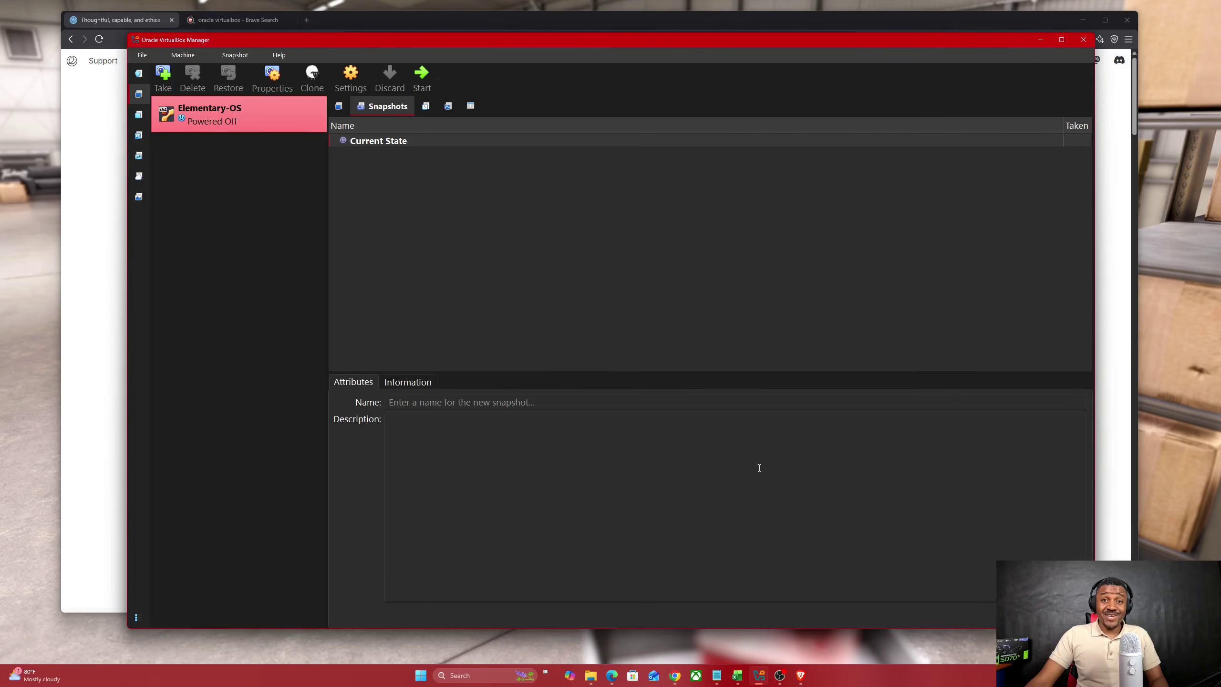
- Start the Elementary-OS machine and choose English (United States) with the default English (US) keyboard layout in the installer
left_click(422, 77)
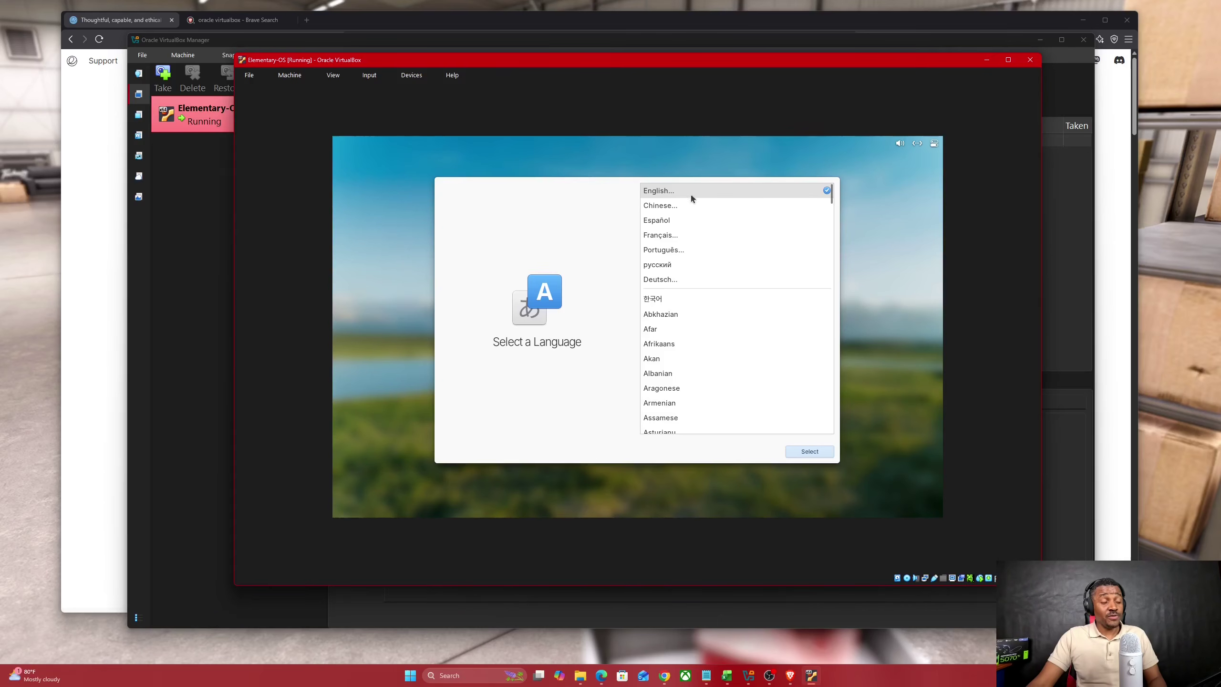
left_click(805, 452)
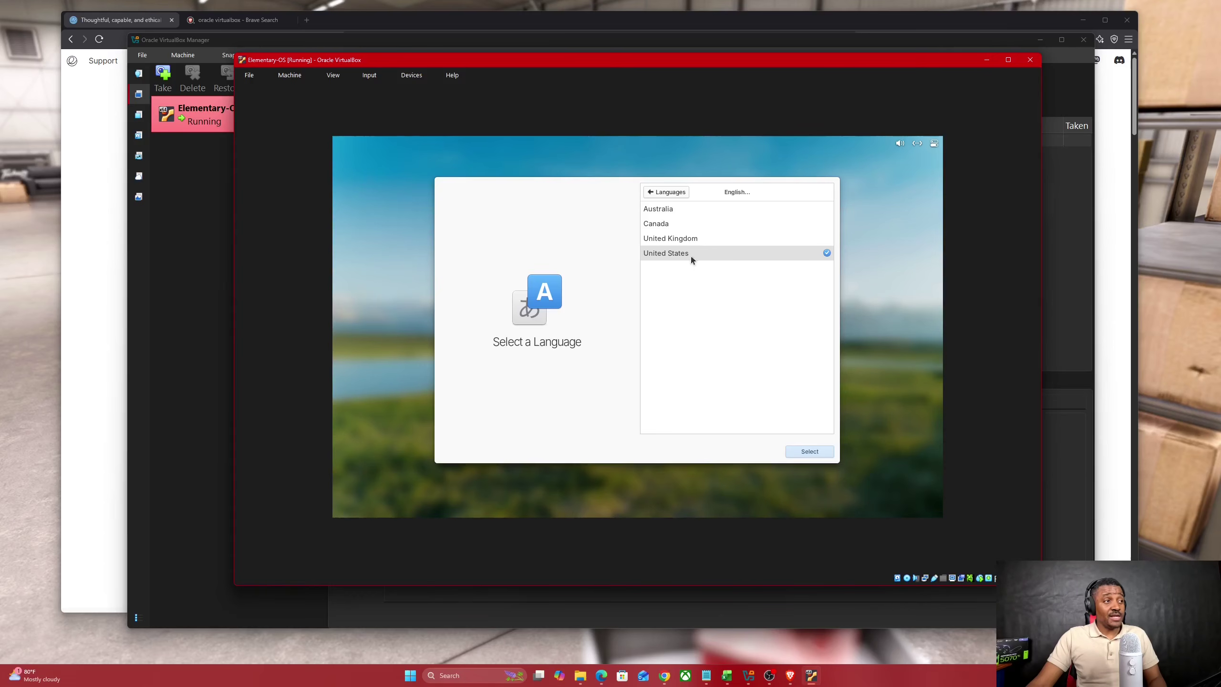
left_click(817, 453)
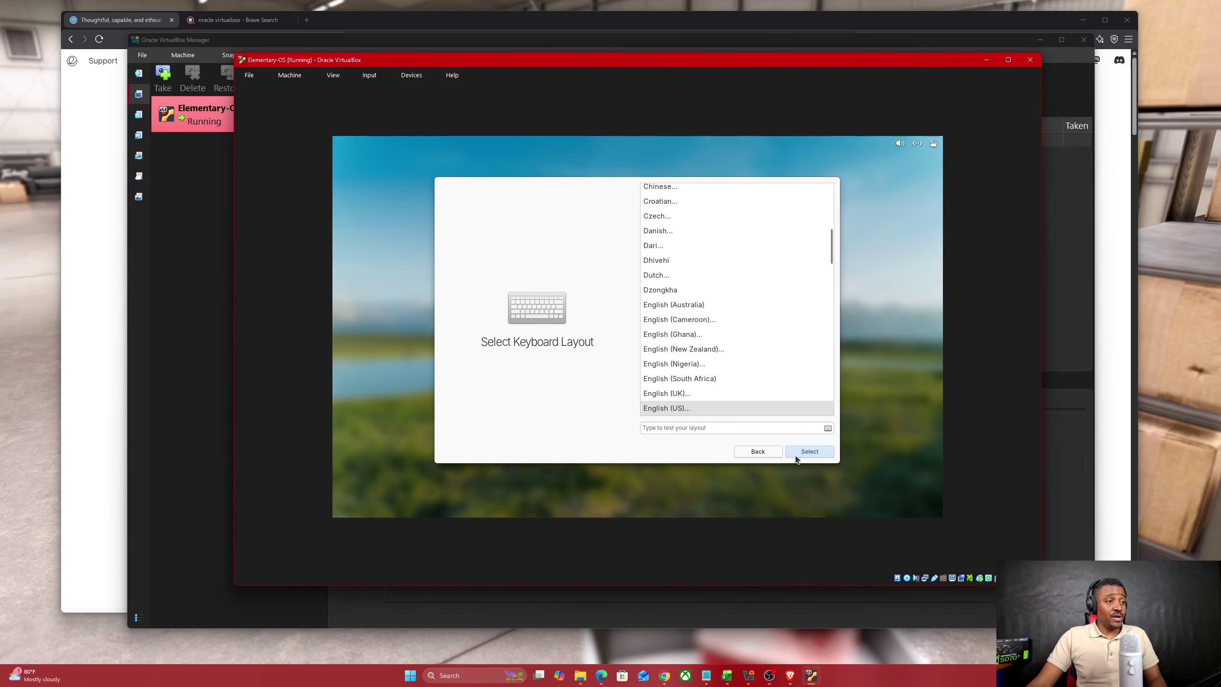
left_click(800, 456)
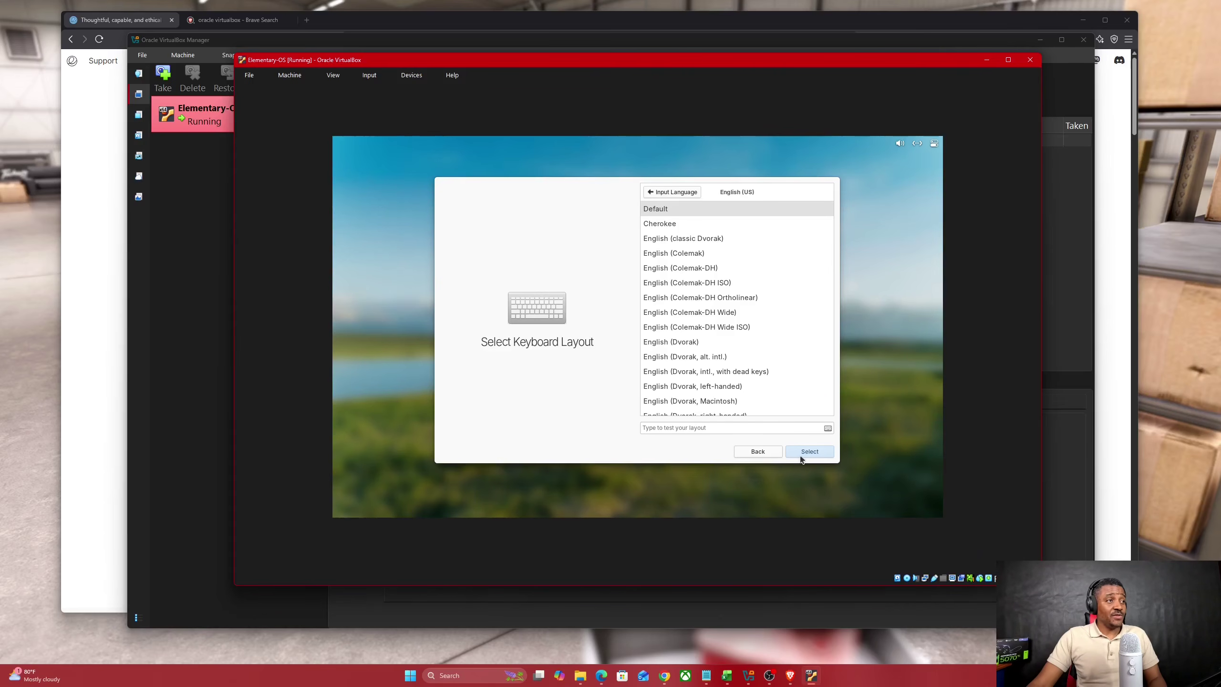
left_click(802, 457)
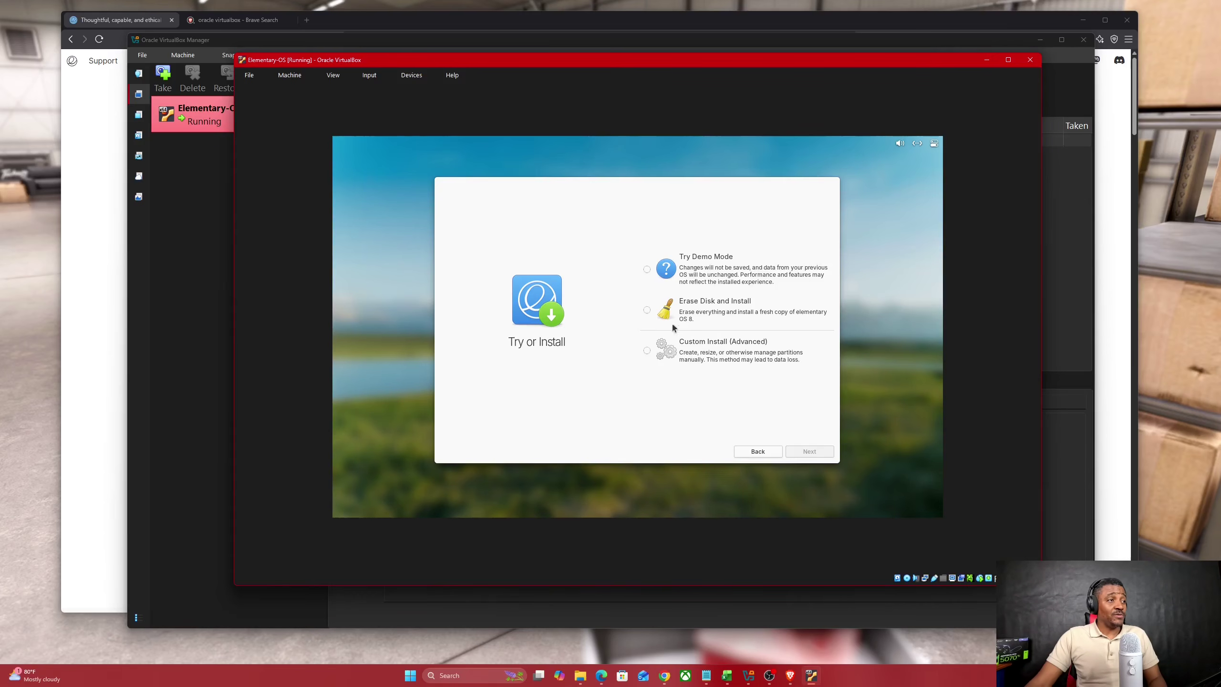
- Choose Erase Disk and Install, proceed despite the virtual machine notice and select the ATA VBOX HARDDISK as the target drive
left_click(647, 311)
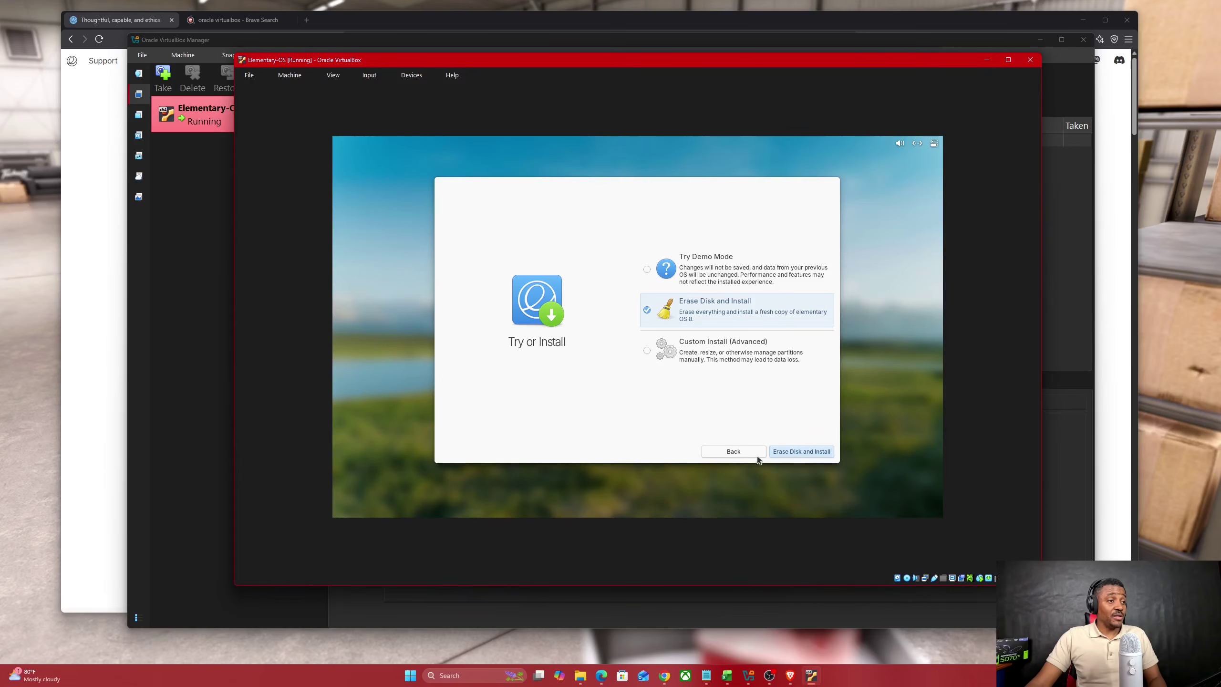
left_click(791, 452)
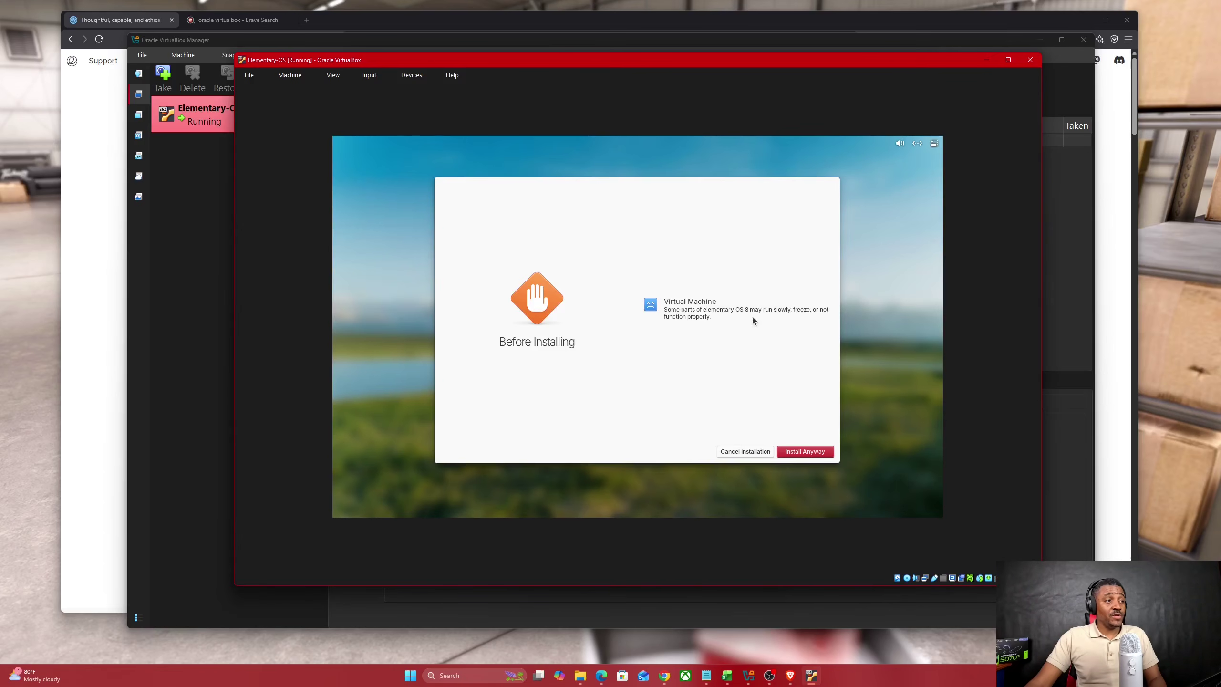
left_click(813, 452)
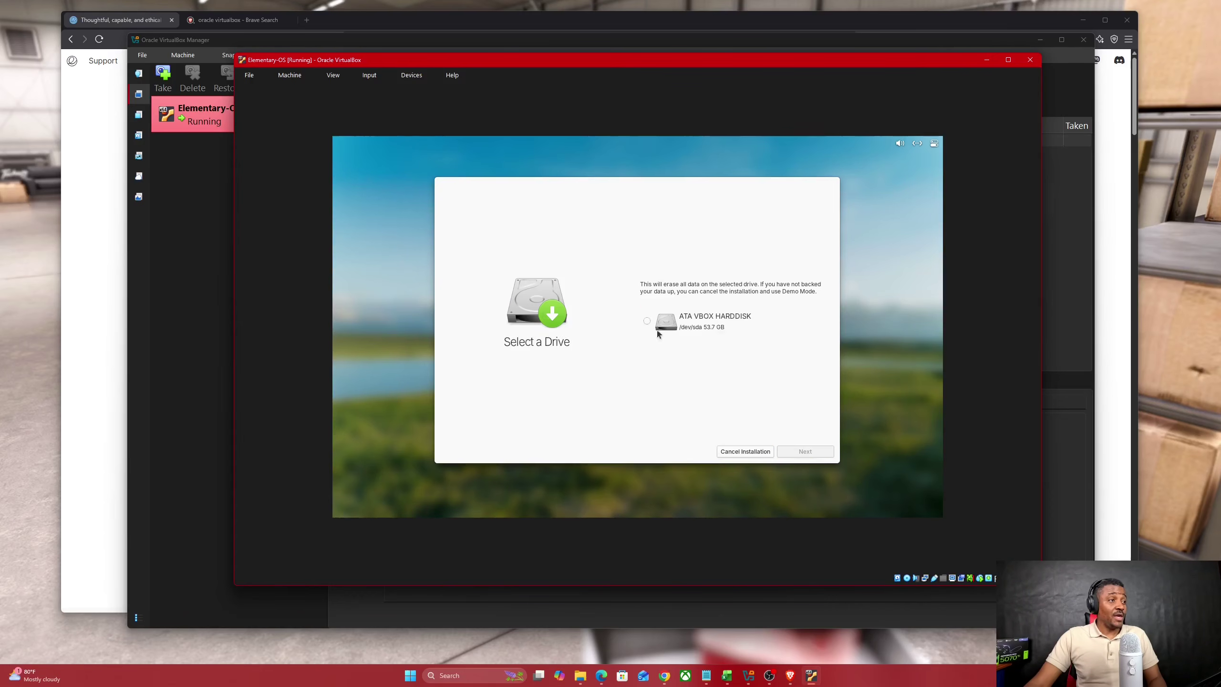
left_click(648, 322)
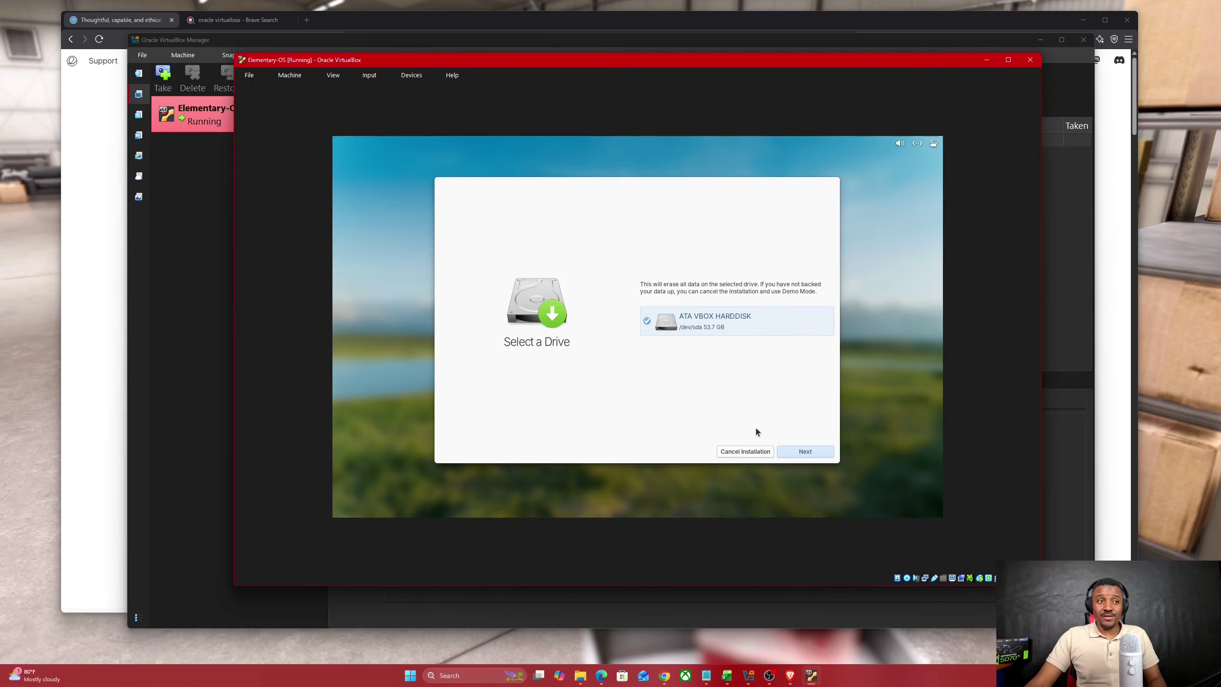
left_click(799, 451)
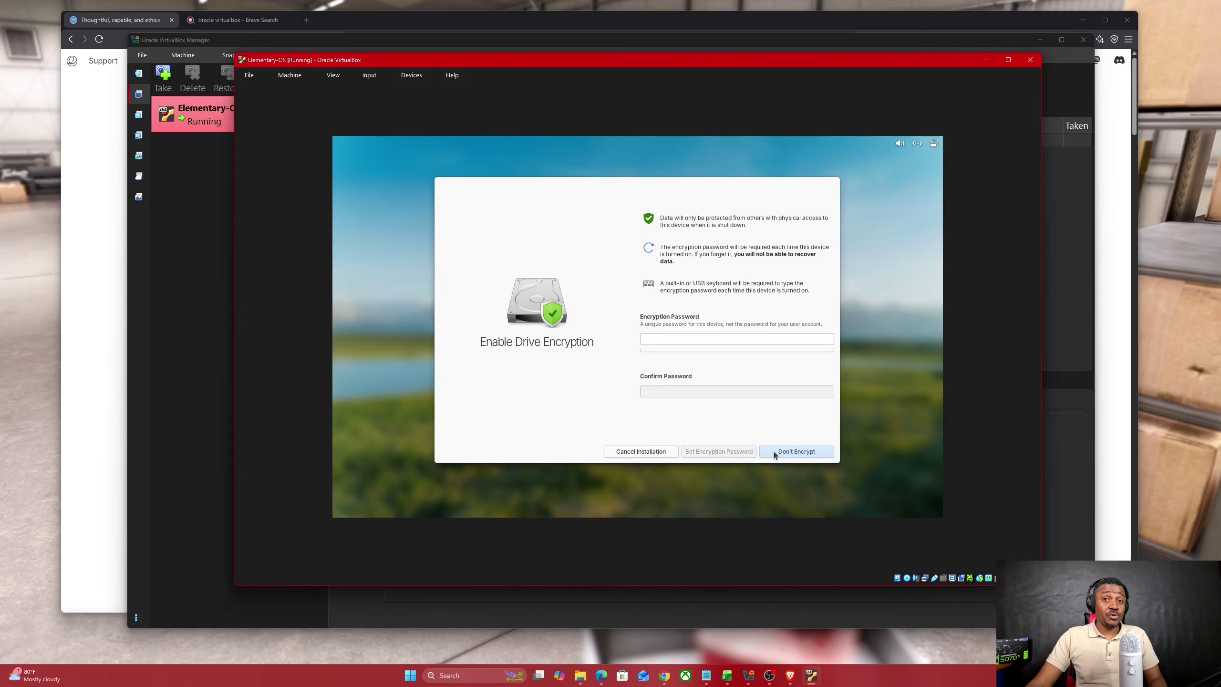
- Decline drive encryption, include third-party proprietary drivers and start the erase and installation
left_click(775, 454)
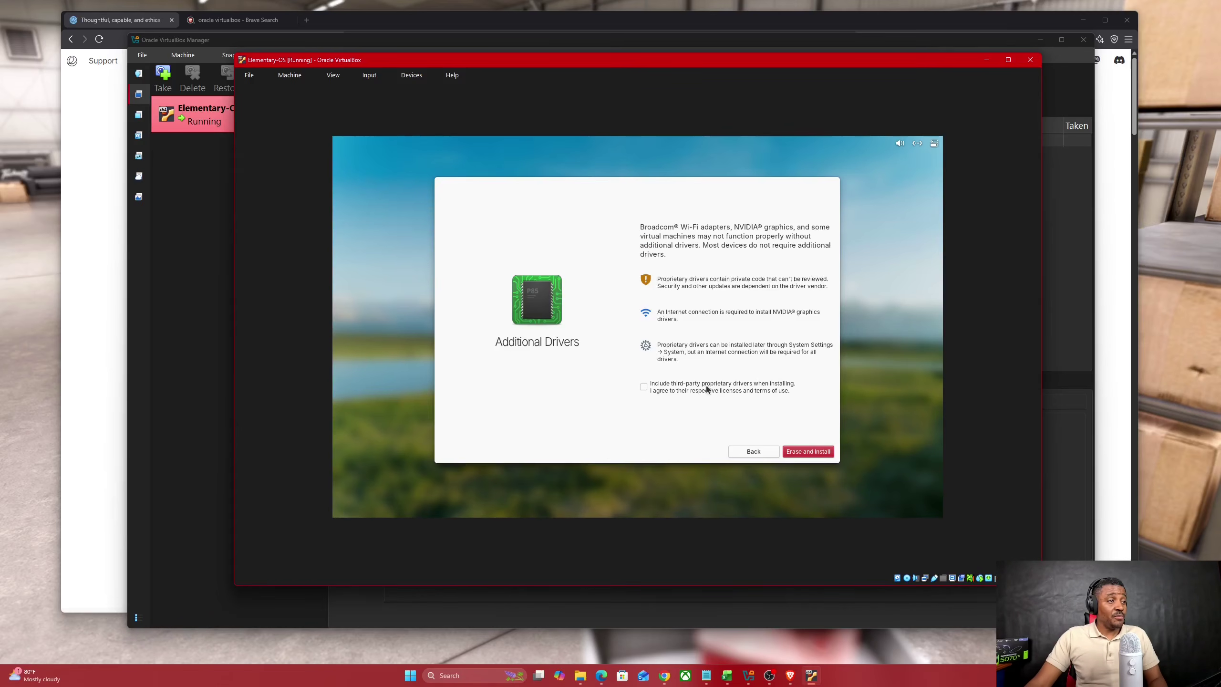
left_click(644, 386)
left_click(807, 451)
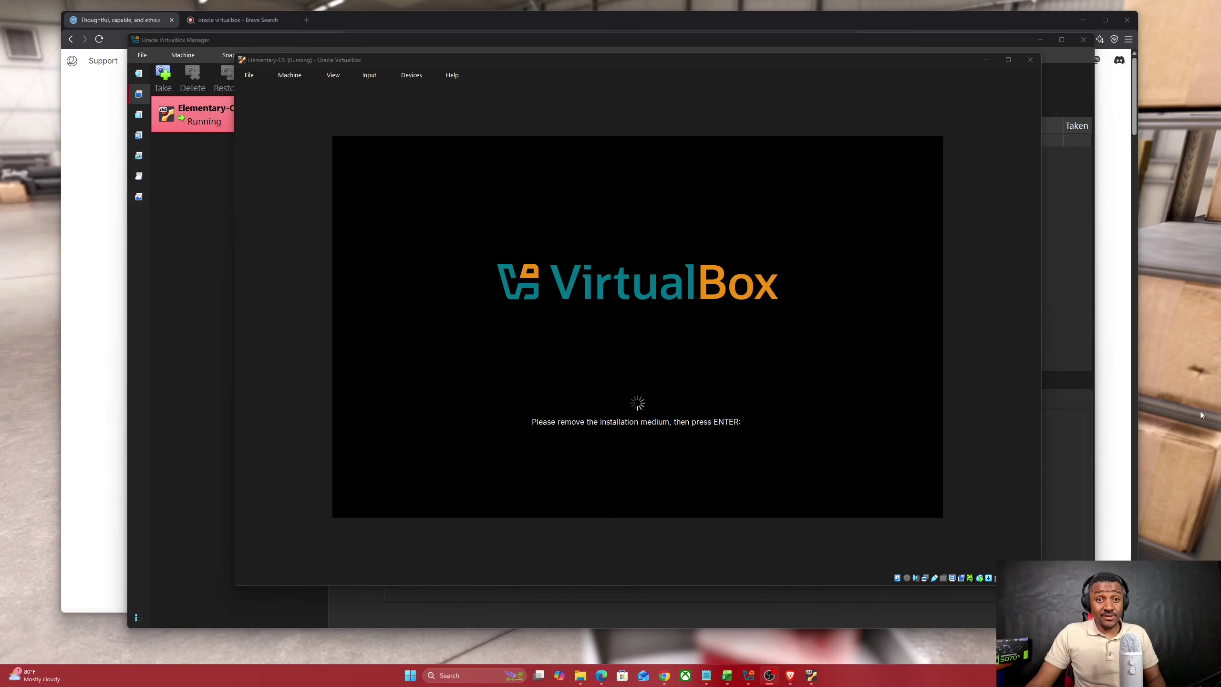
- Reboot into the installed system and choose English with the default English (US) keyboard layout for its initial setup
left_click(668, 78)
key("Return")
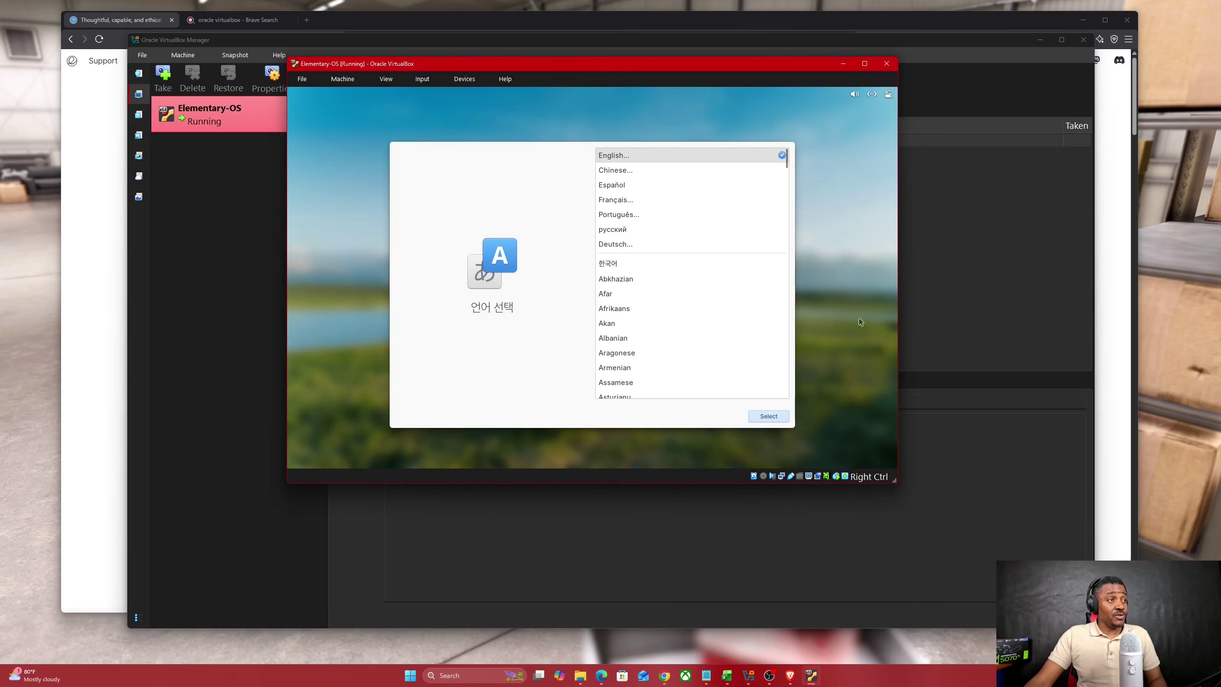
left_click(779, 416)
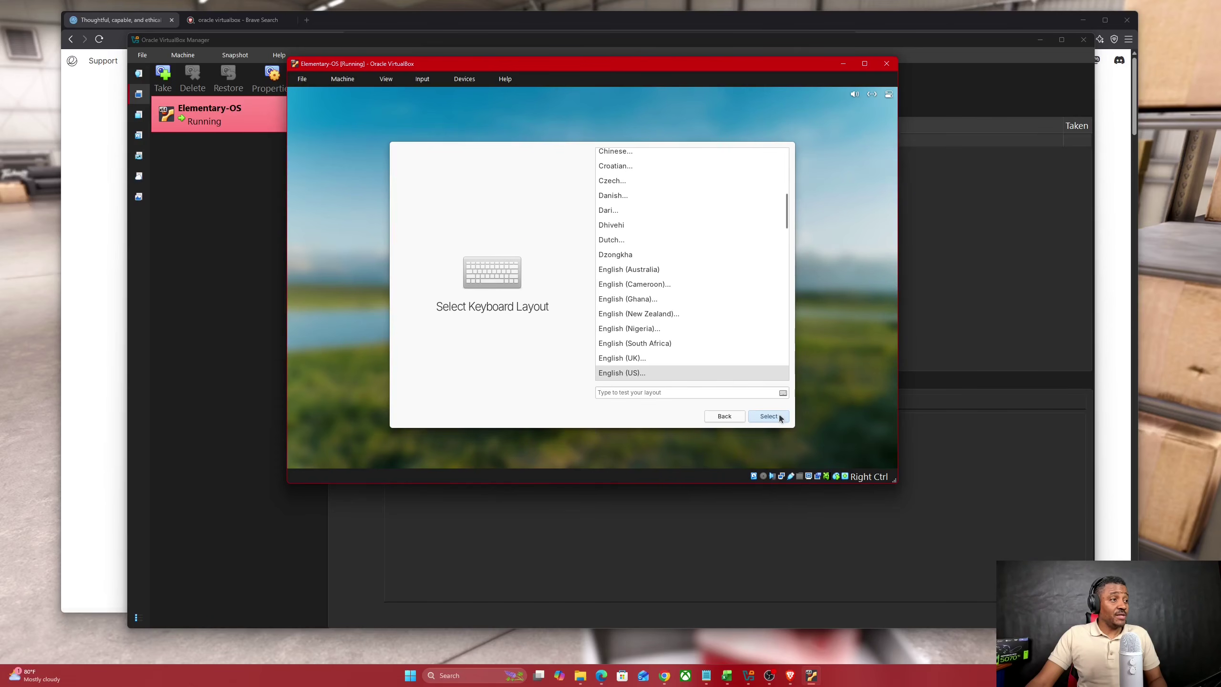
left_click(778, 416)
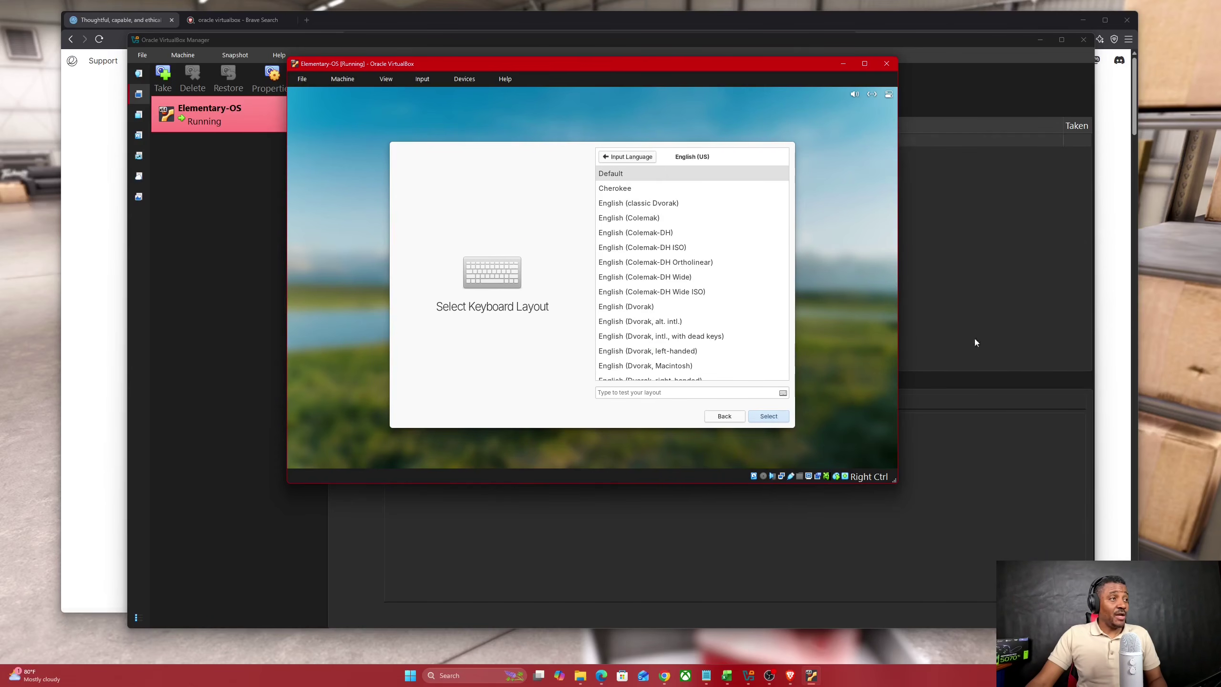
left_click(787, 418)
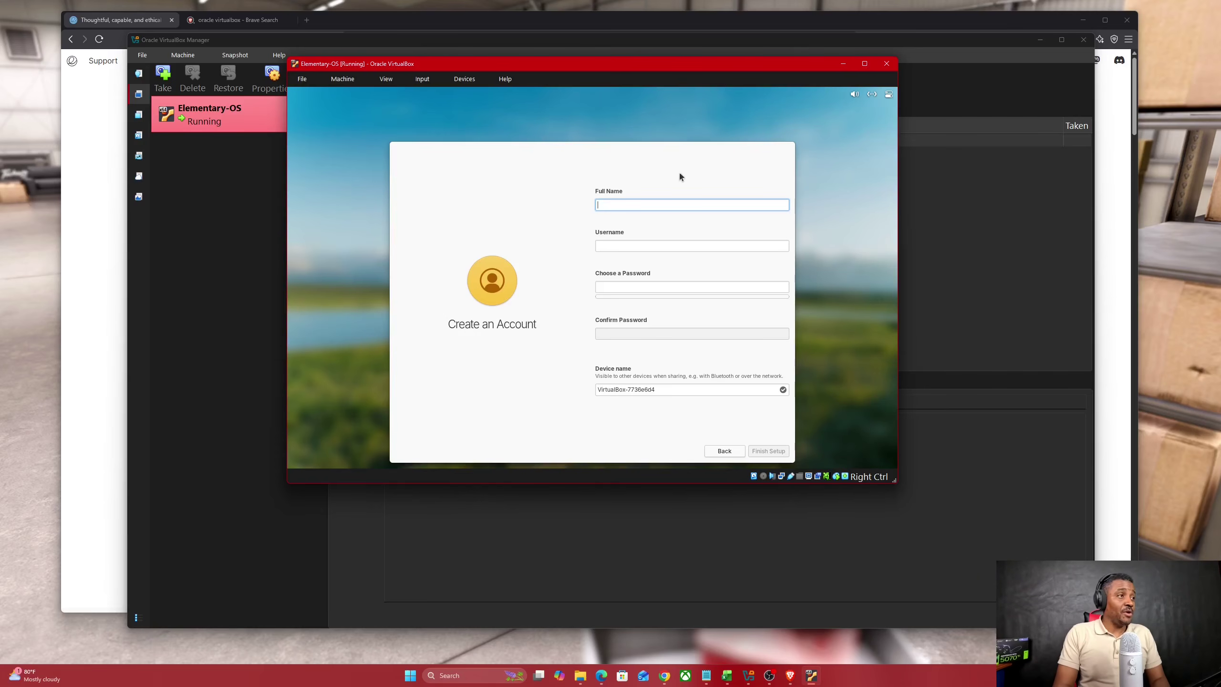
- Enter Homelab Works as the new account's full name
type("Home")
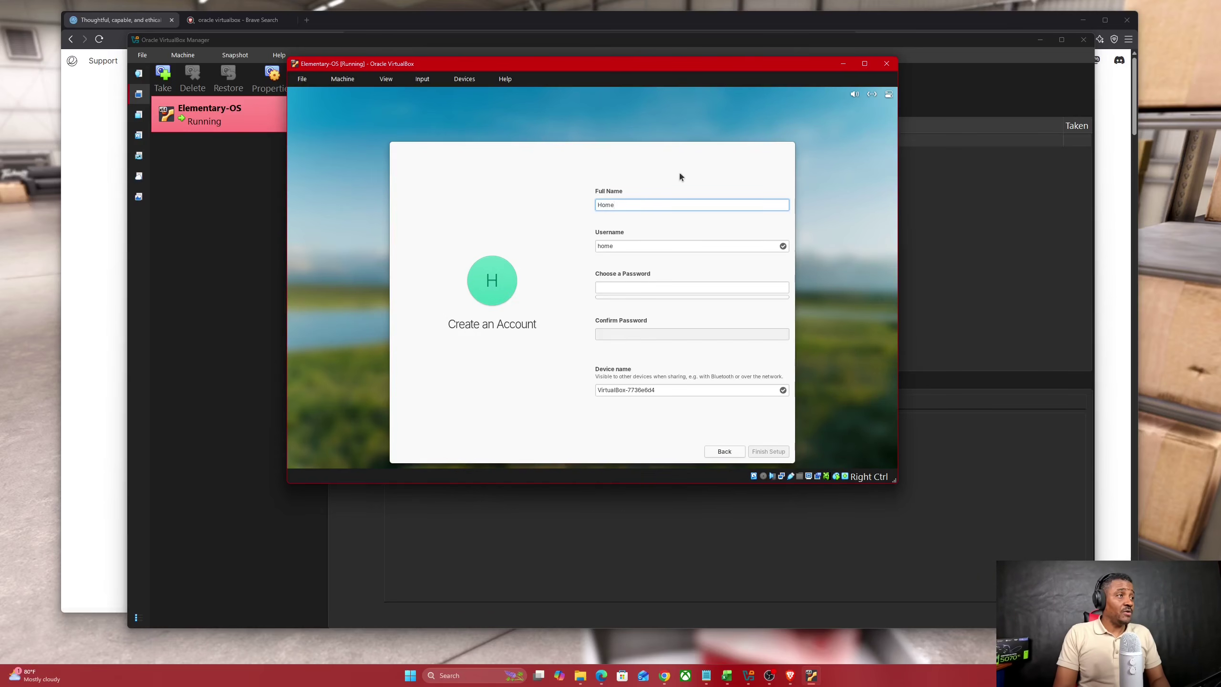
type("lab W")
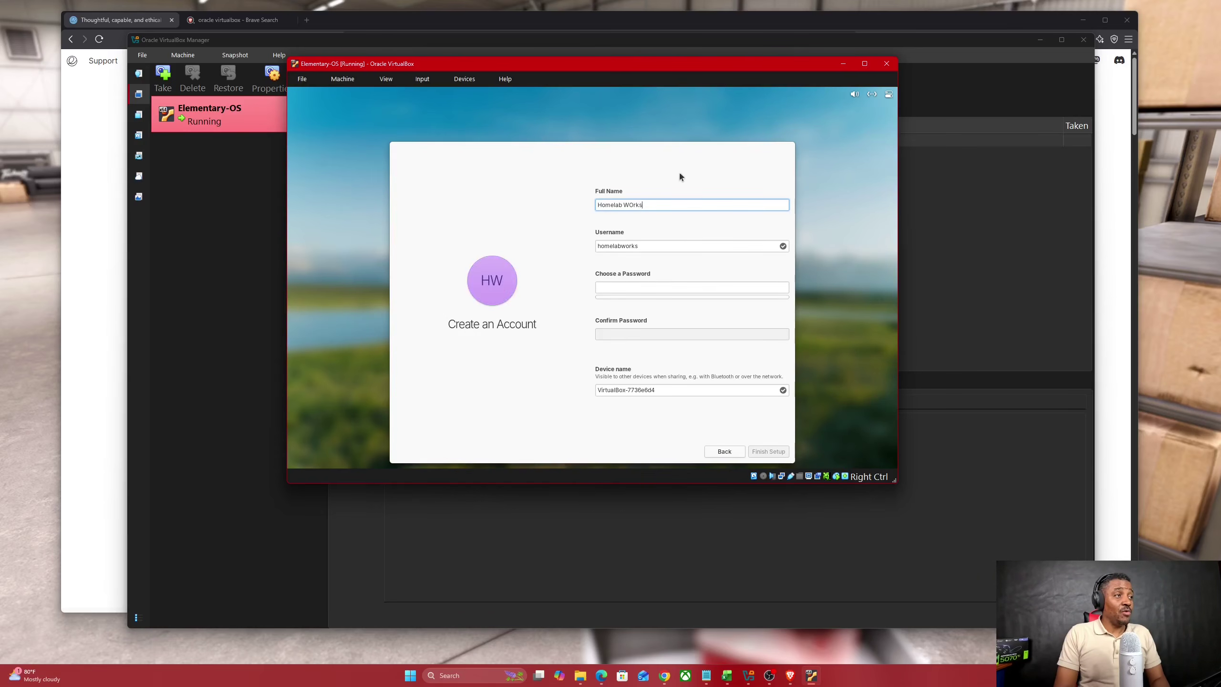
type("orks")
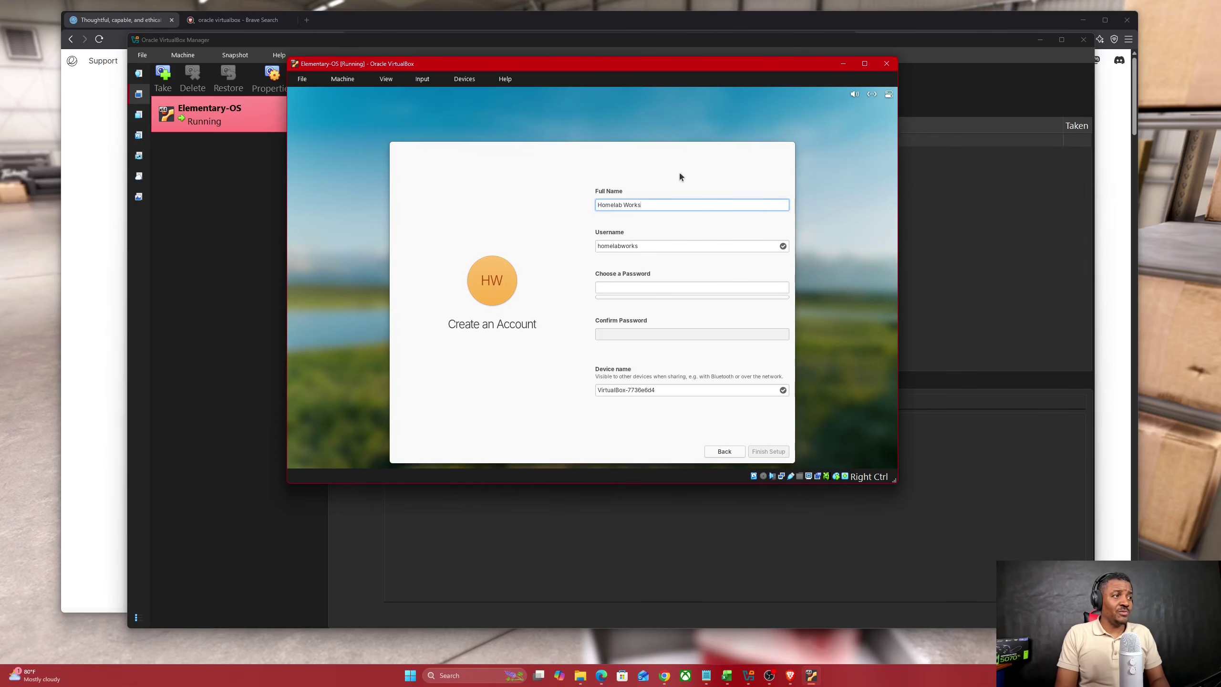
key("Tab")
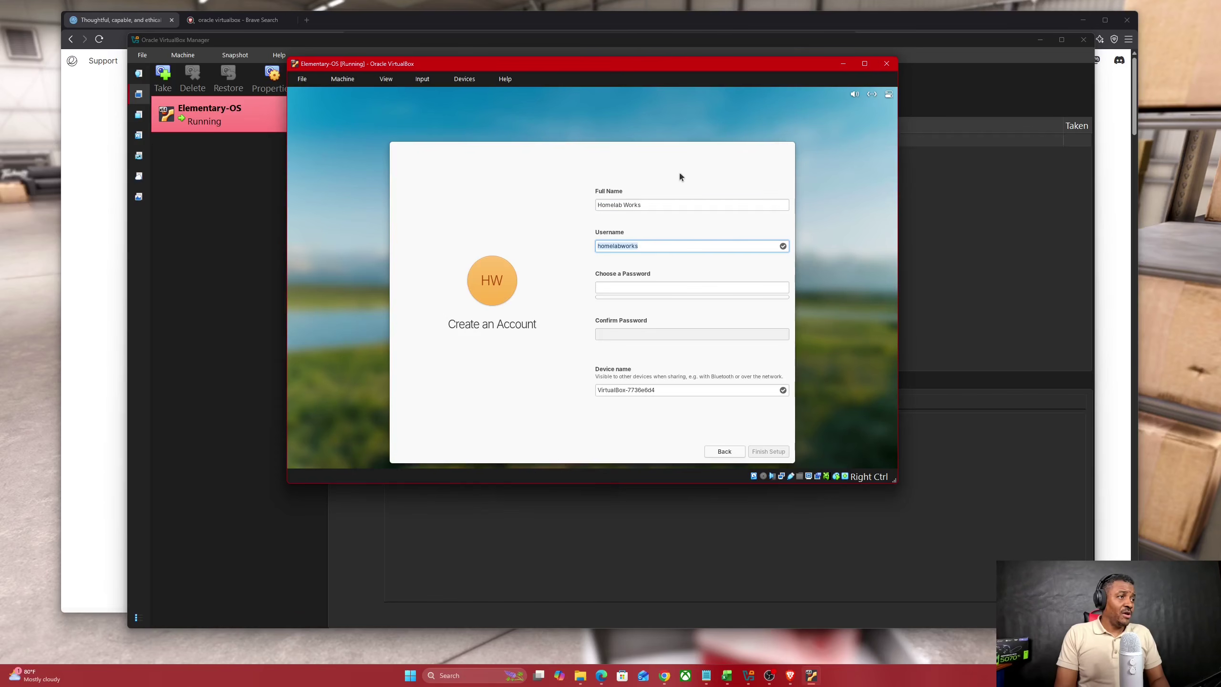
- Keep the suggested username, and enter and confirm the account password
key("Tab")
type("**********")
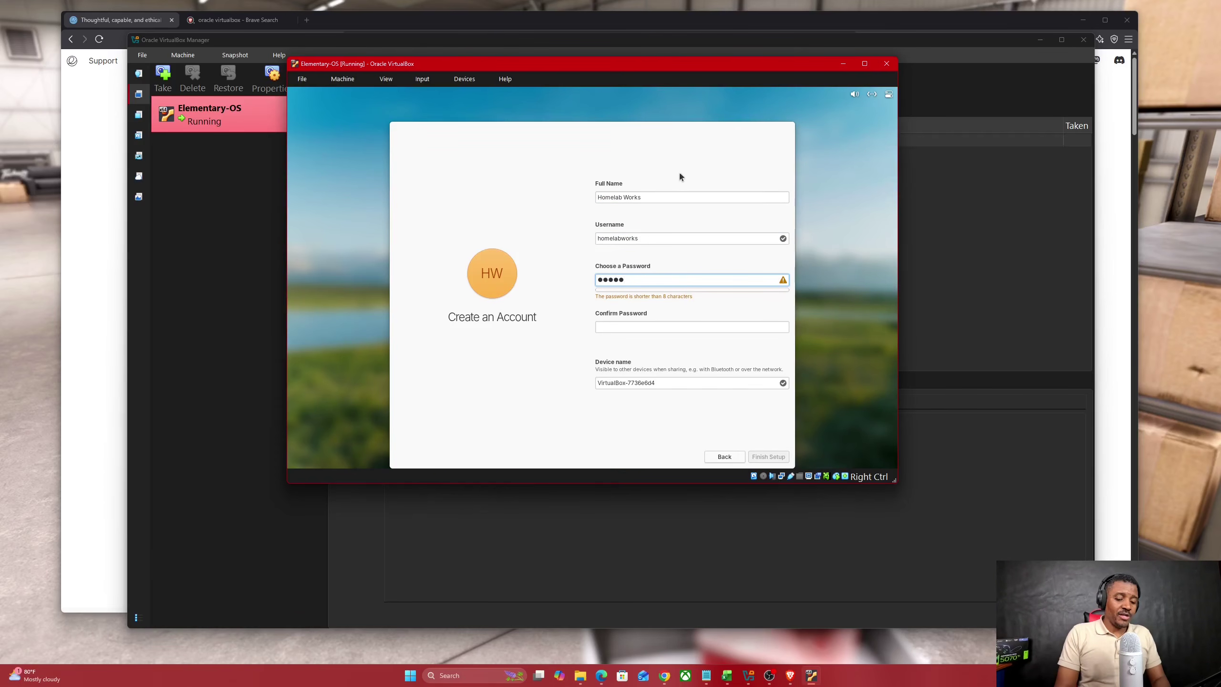
type("**")
key("Tab")
type("************")
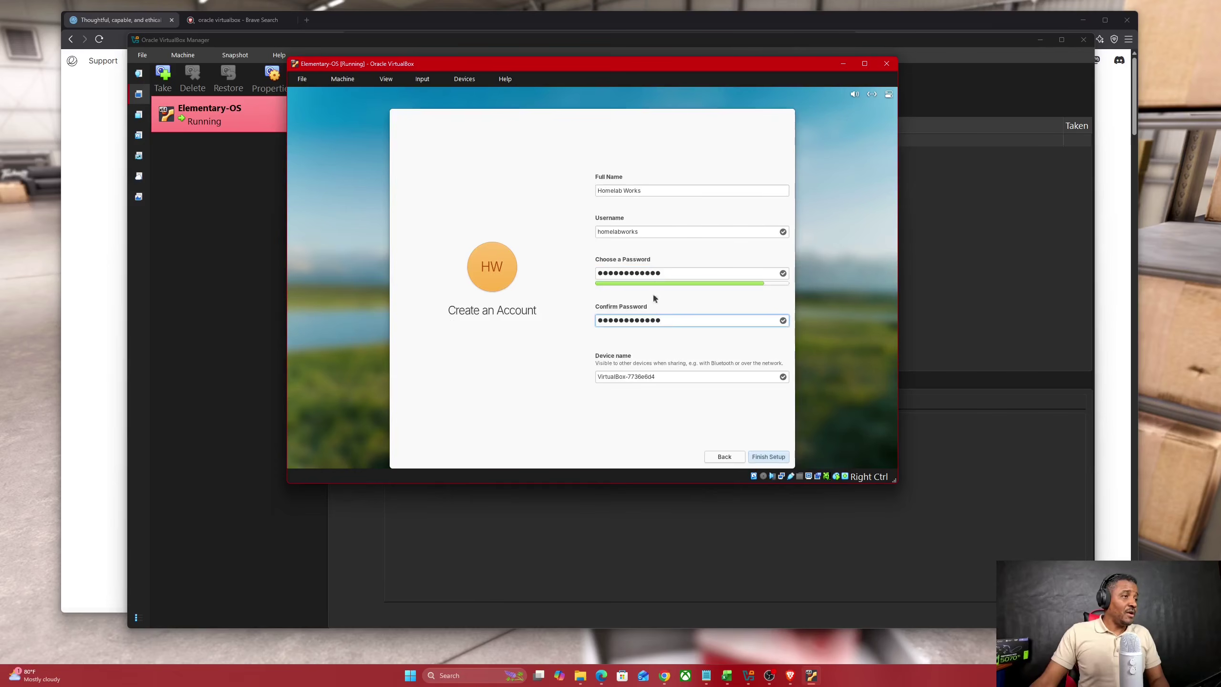
- Set the device name to elementary-os and finish the account setup
left_click(657, 377)
type("elemen")
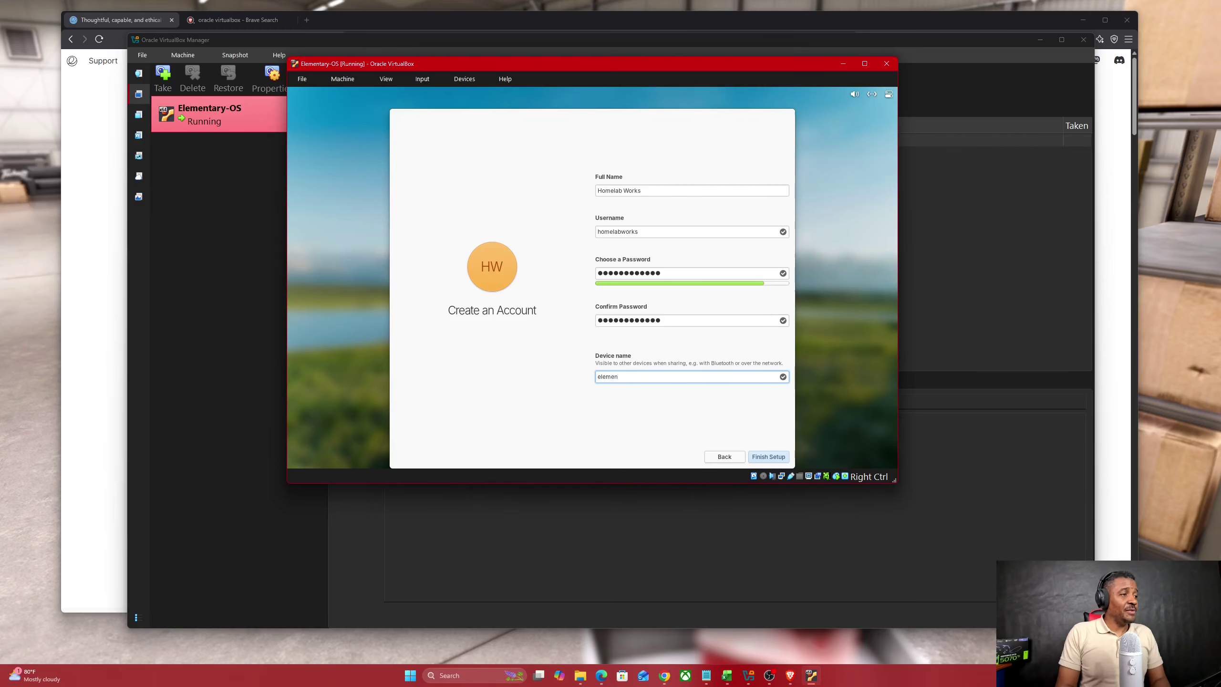
type("tary")
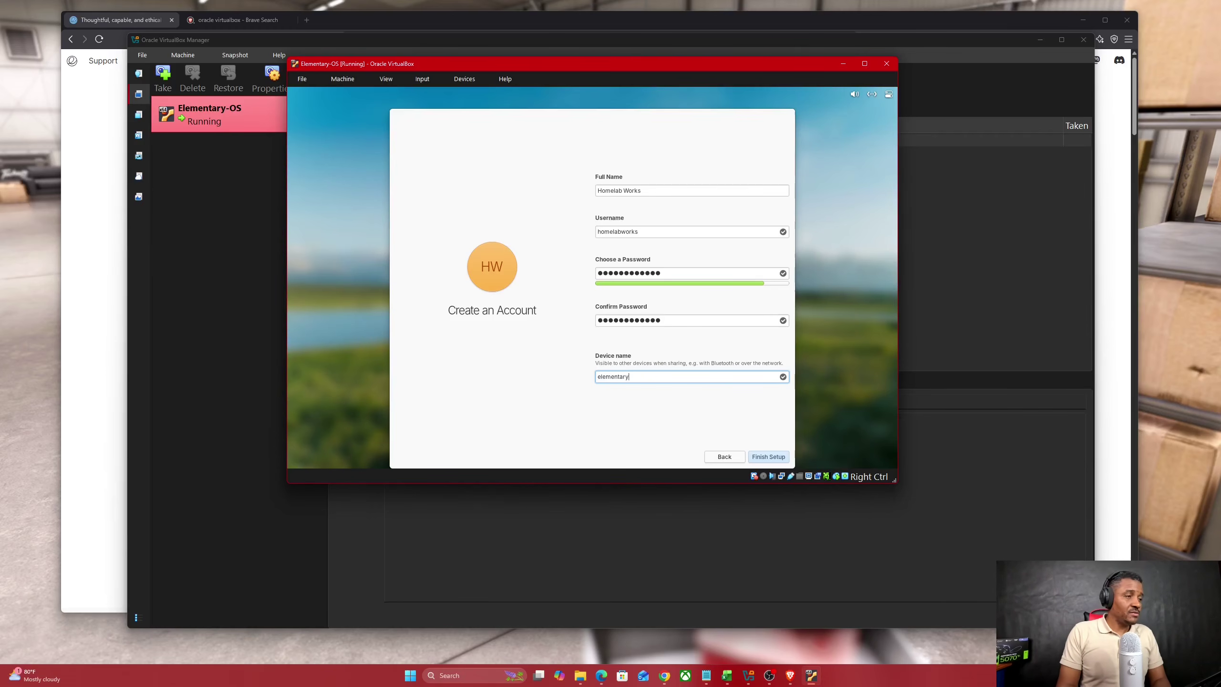
type("-os")
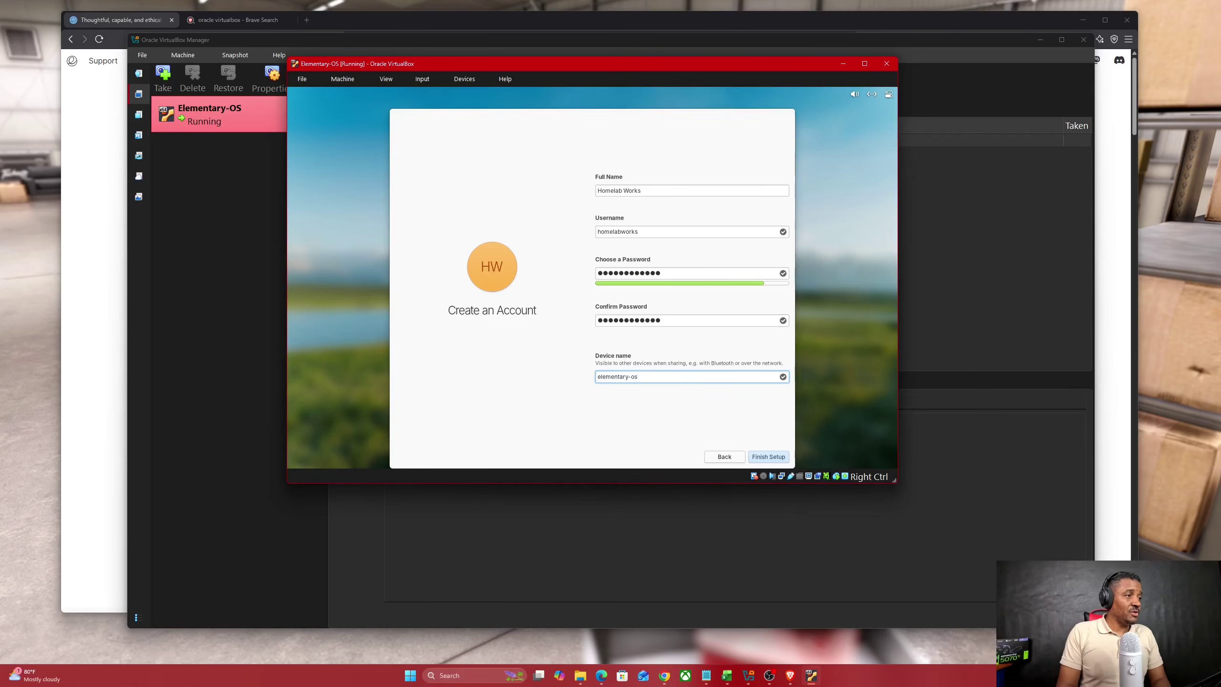
left_click(768, 457)
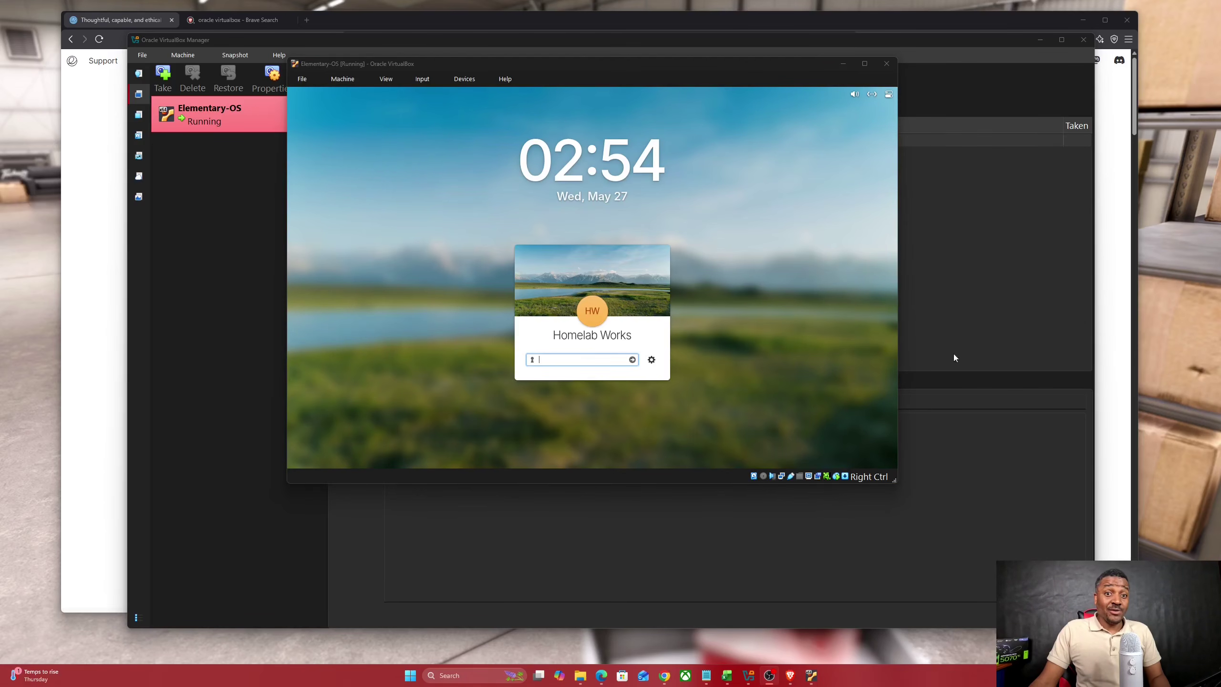
left_click(889, 95)
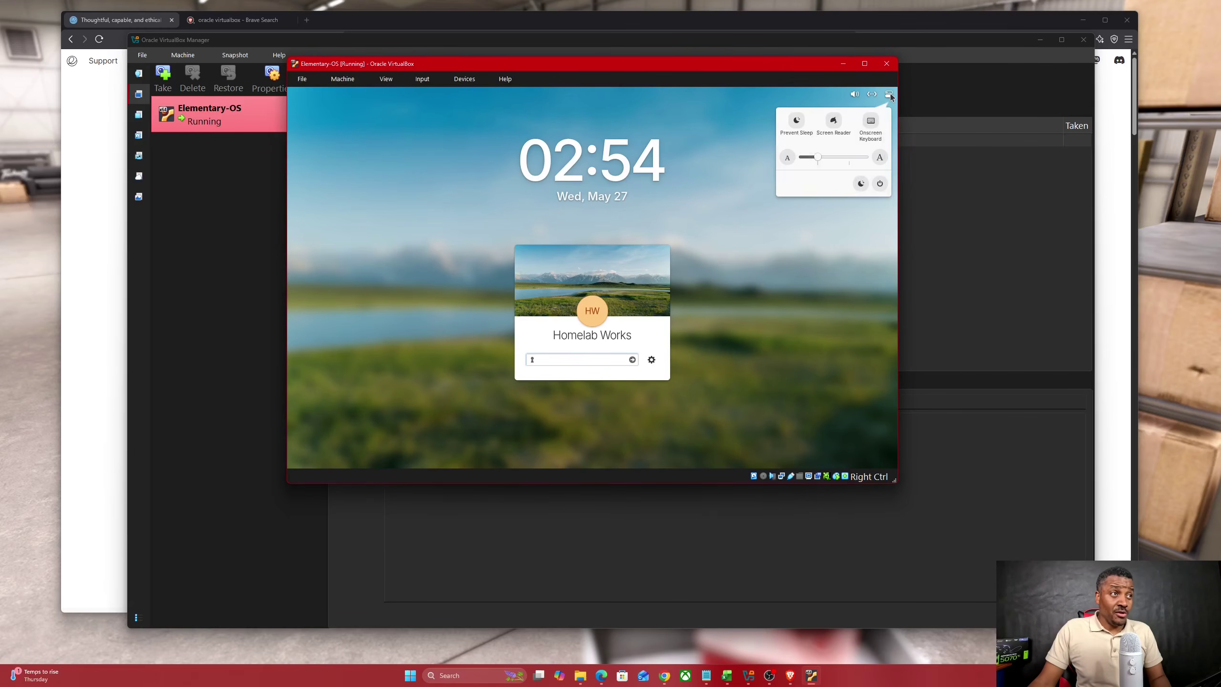
left_click(880, 184)
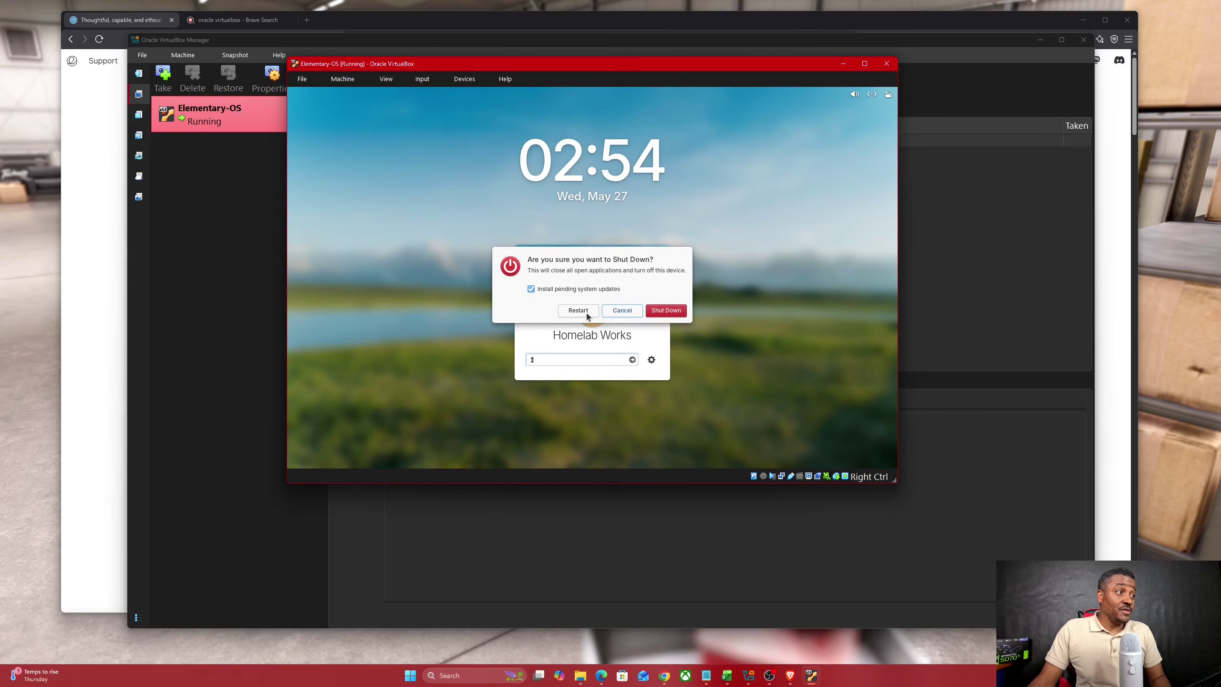
left_click(622, 310)
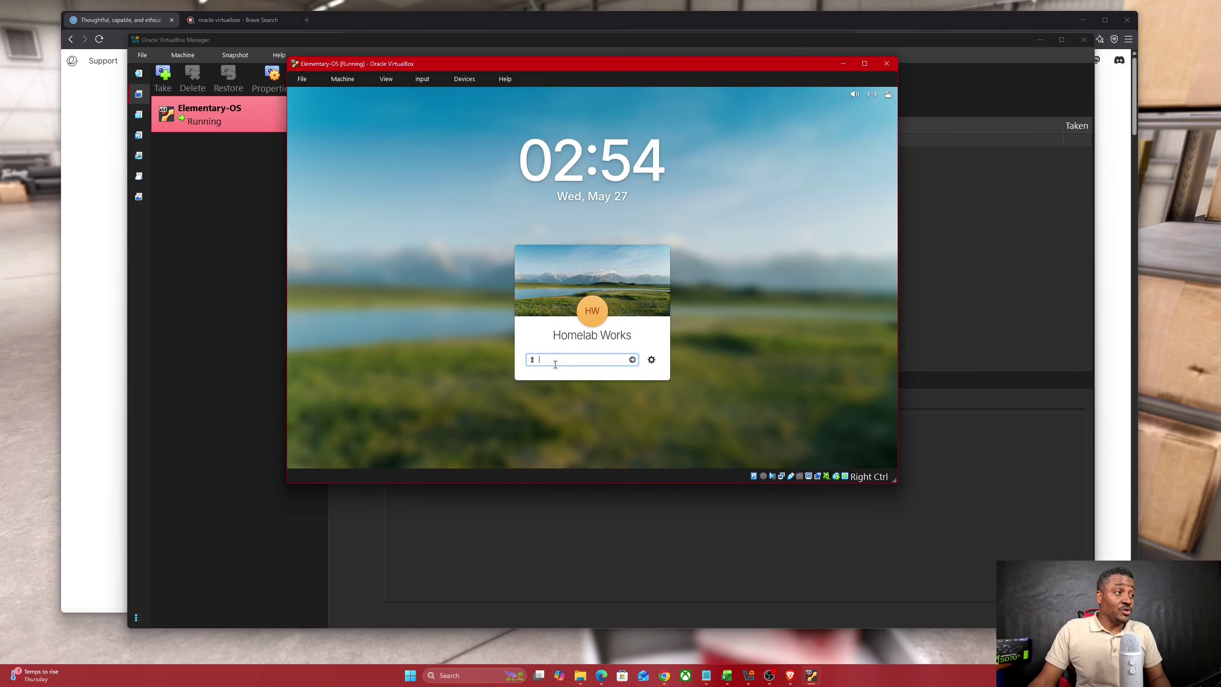
- Log in to the Homelab Works account by entering the account password
type("********")
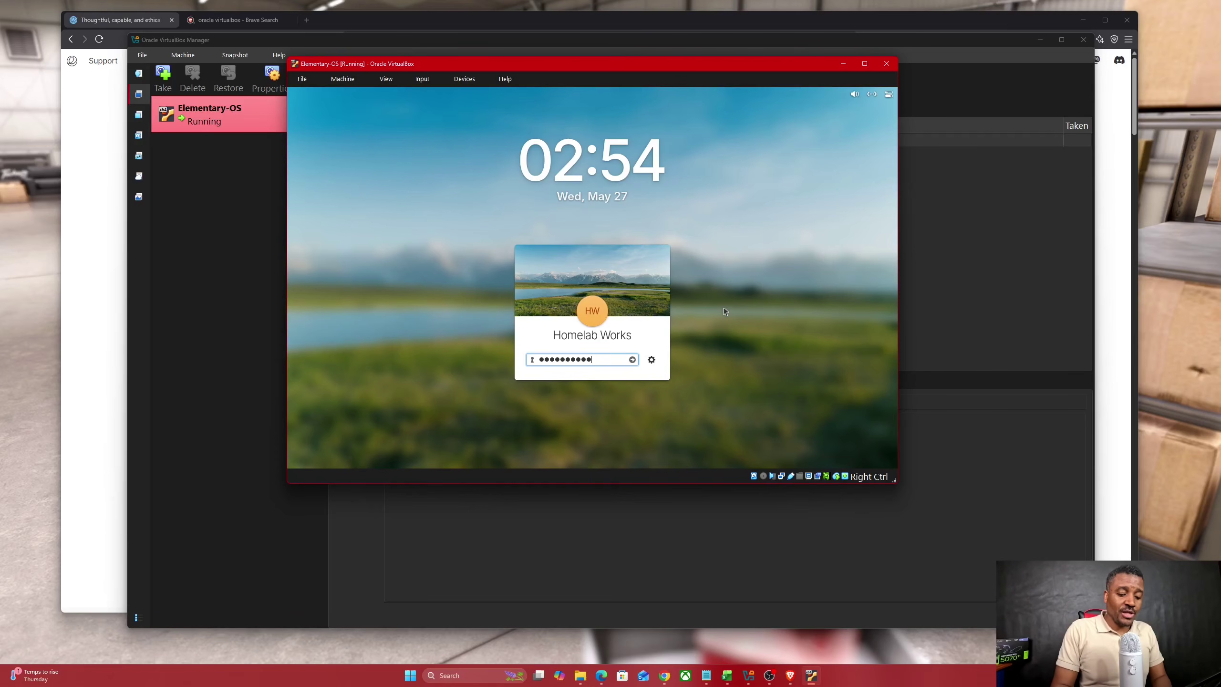
key("Return")
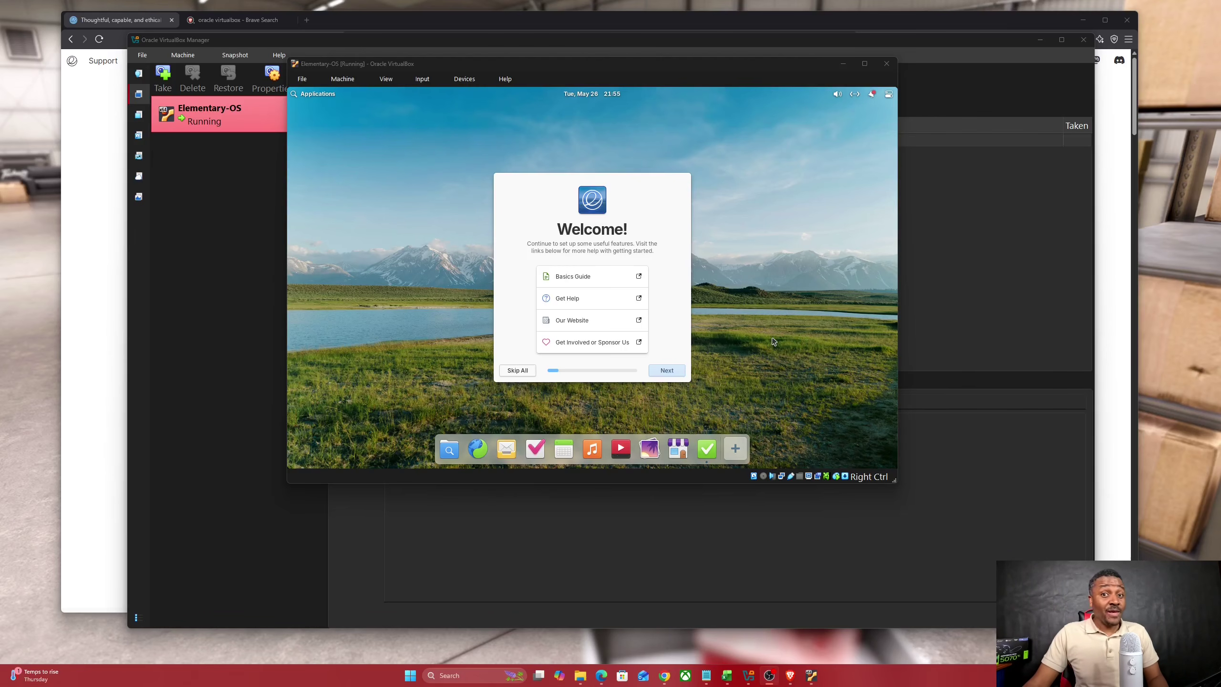
- Start the welcome setup, keep the Default visual style and set the accent color to red
left_click(682, 373)
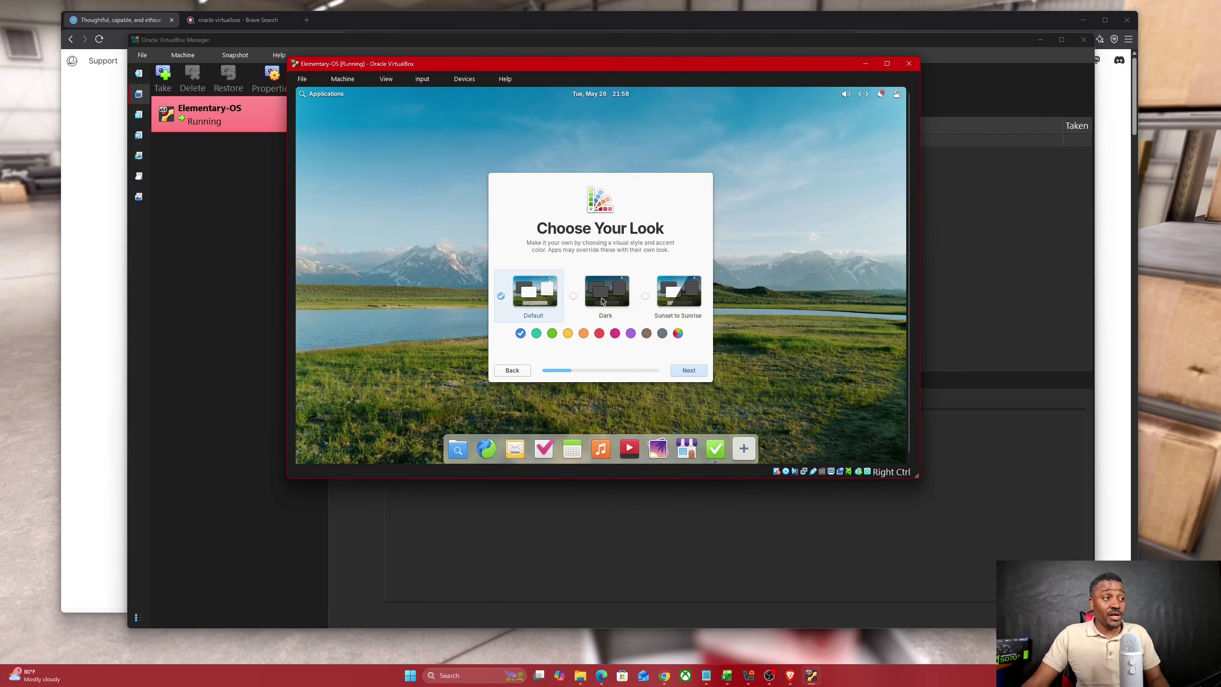
left_click(615, 302)
left_click(675, 306)
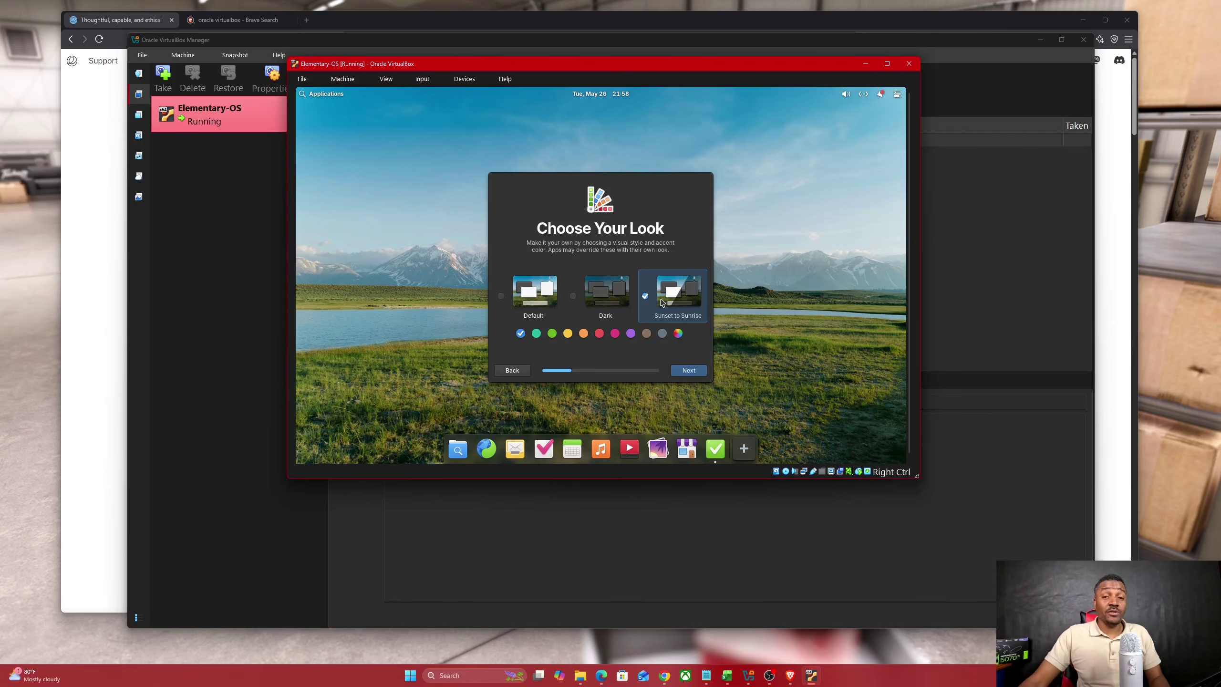
left_click(549, 301)
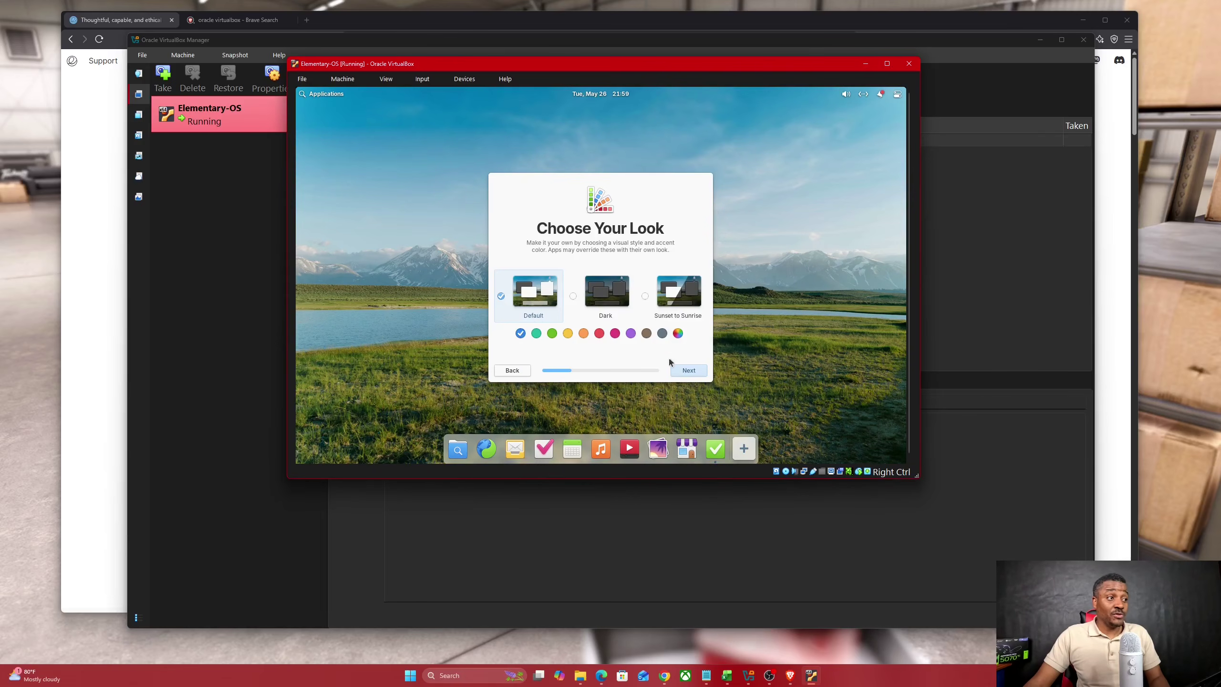
left_click(600, 334)
left_click(689, 371)
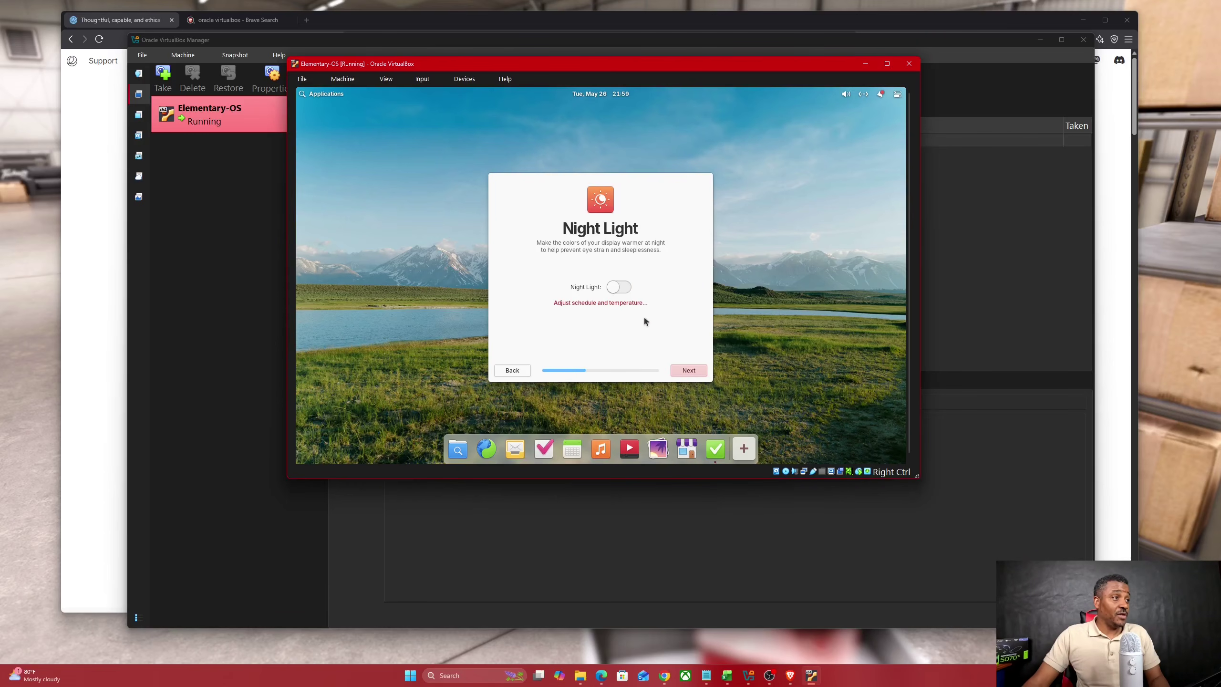
- Leave Night Light off and leave all automatic file deletion options in Housekeeping unselected
left_click(620, 288)
left_click(615, 289)
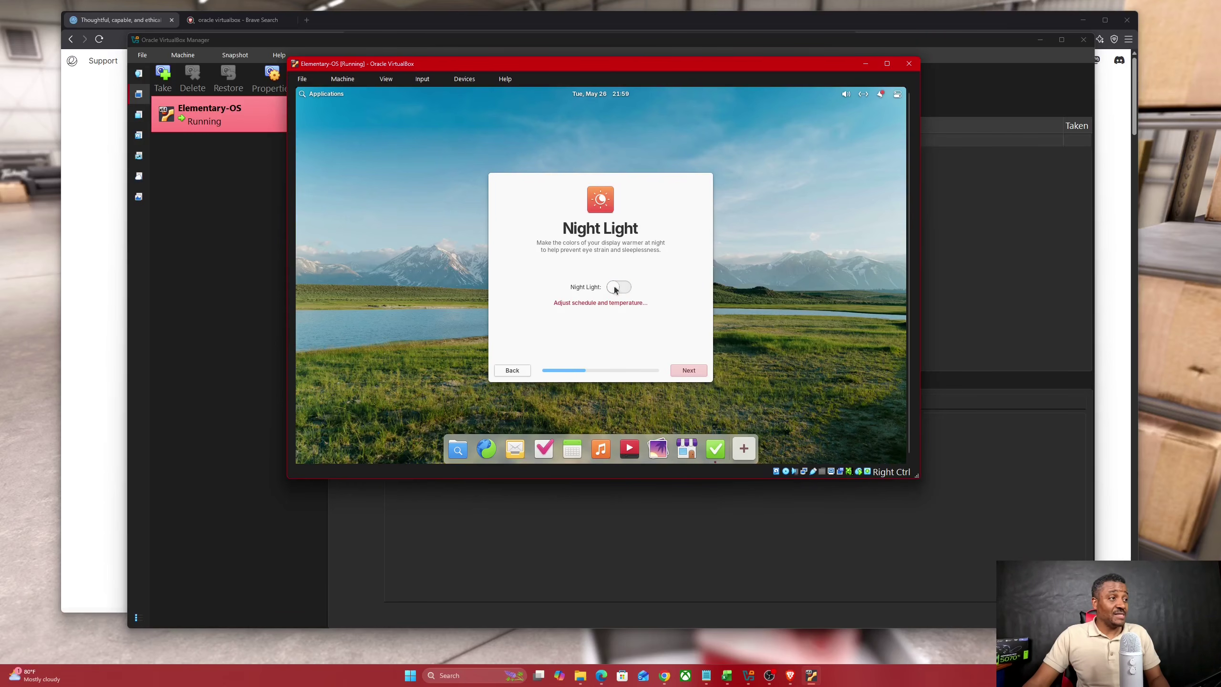
left_click(688, 370)
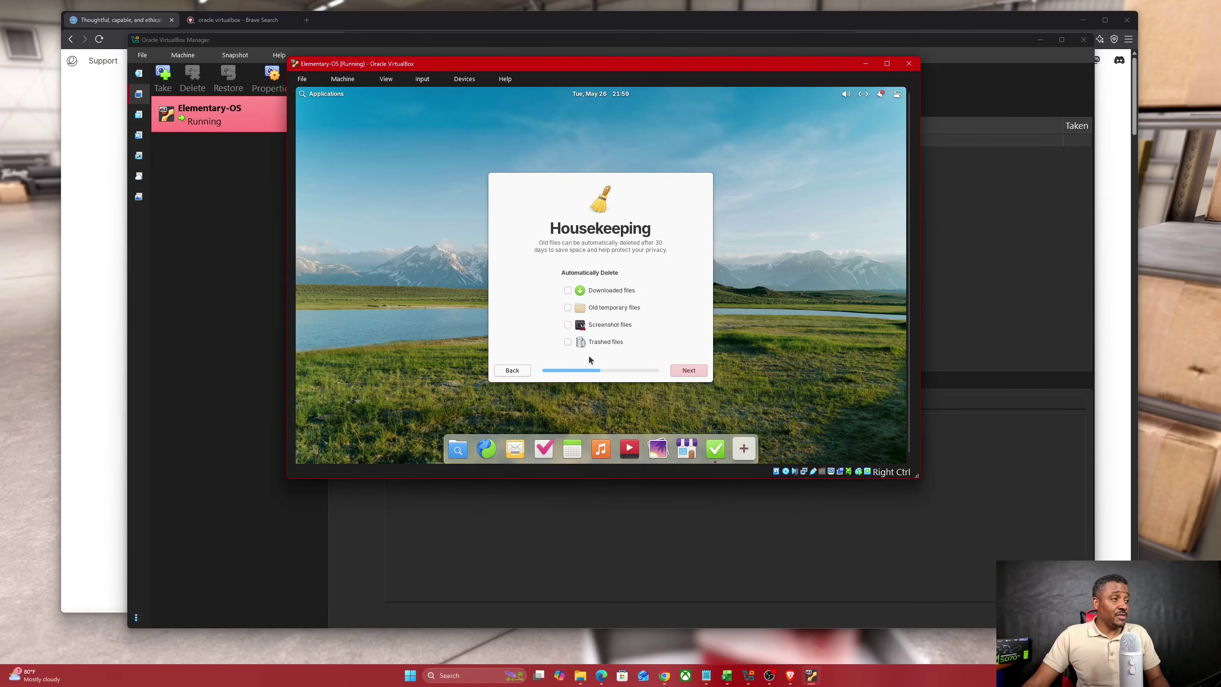
left_click(682, 374)
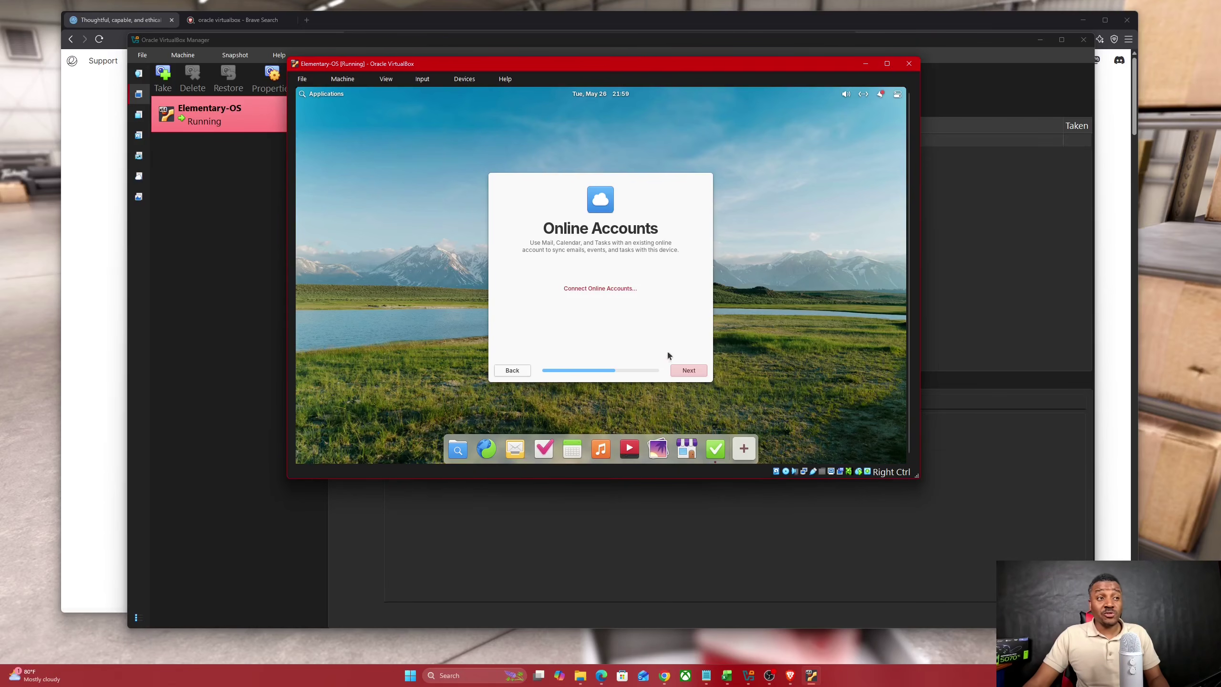
- Skip online accounts and extra apps, keep both automatic update options enabled and finish the welcome setup
left_click(680, 371)
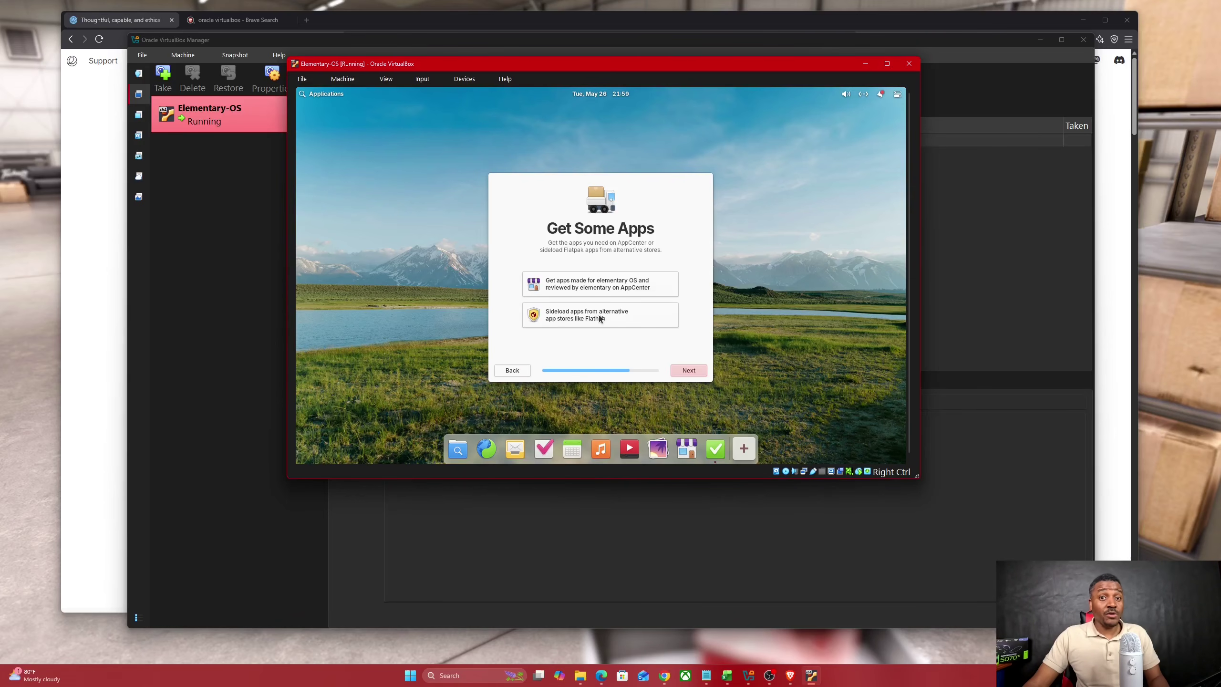
left_click(683, 371)
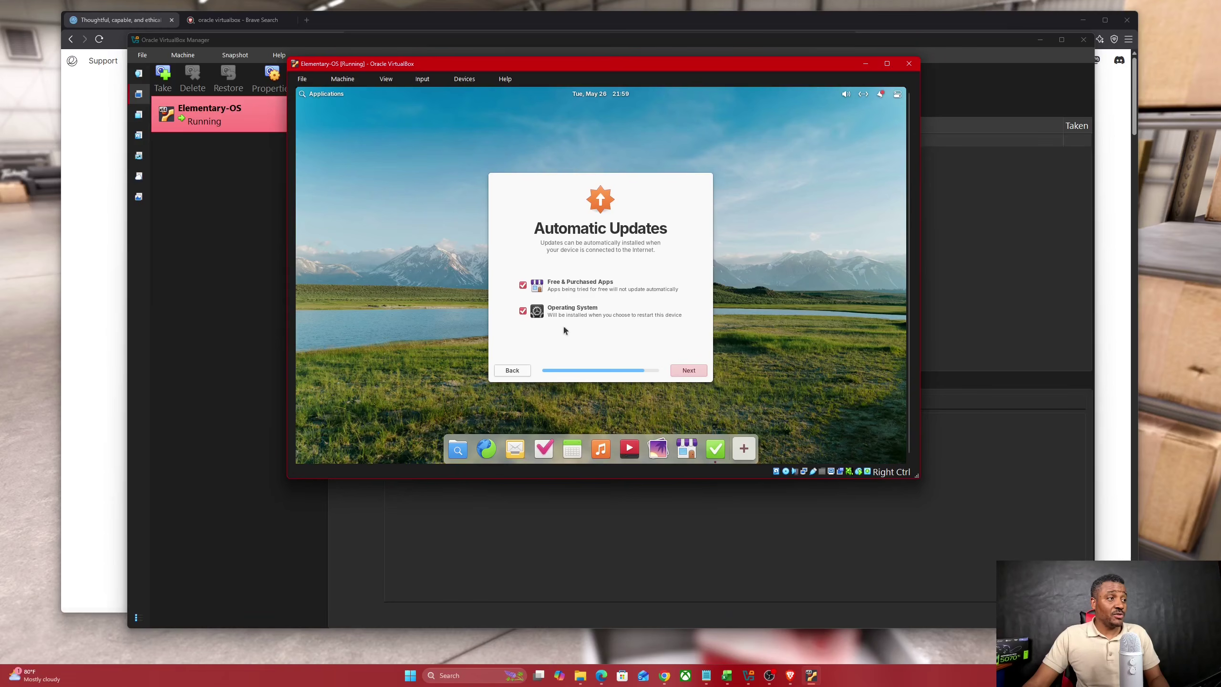
left_click(689, 374)
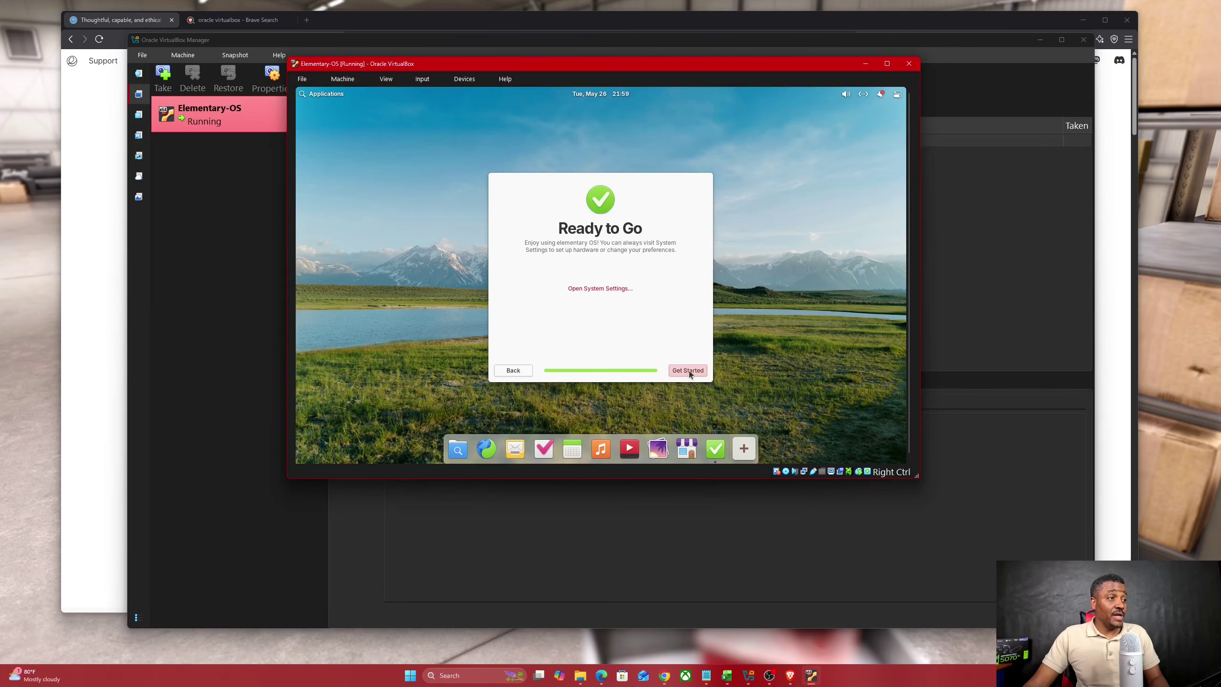
left_click(687, 371)
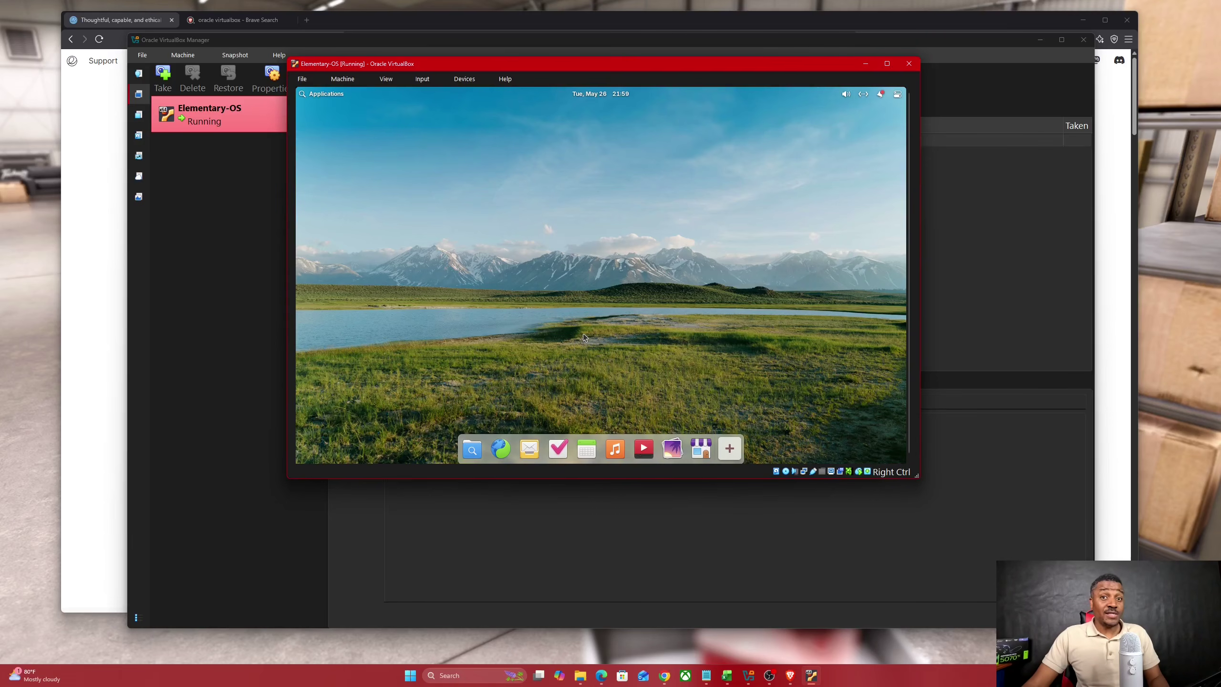
- Browse AppCenter's recently updated apps and its categories, and close it
left_click(333, 96)
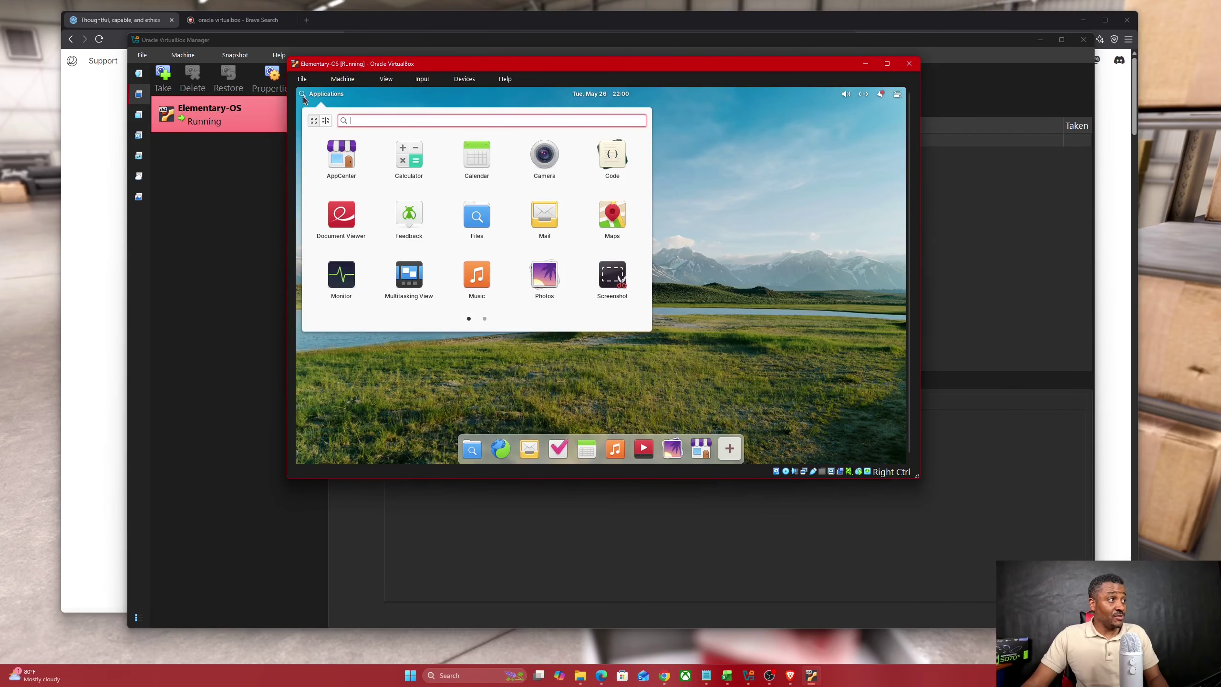
left_click(340, 161)
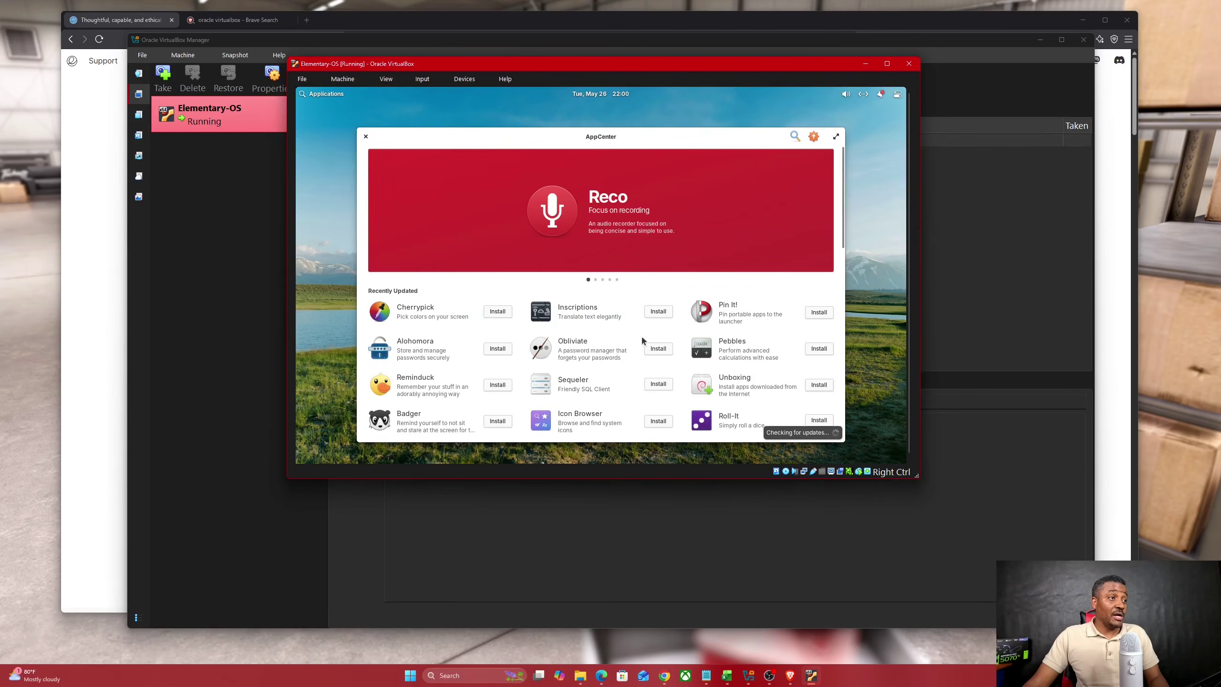
scroll(526, 334, "down", 3)
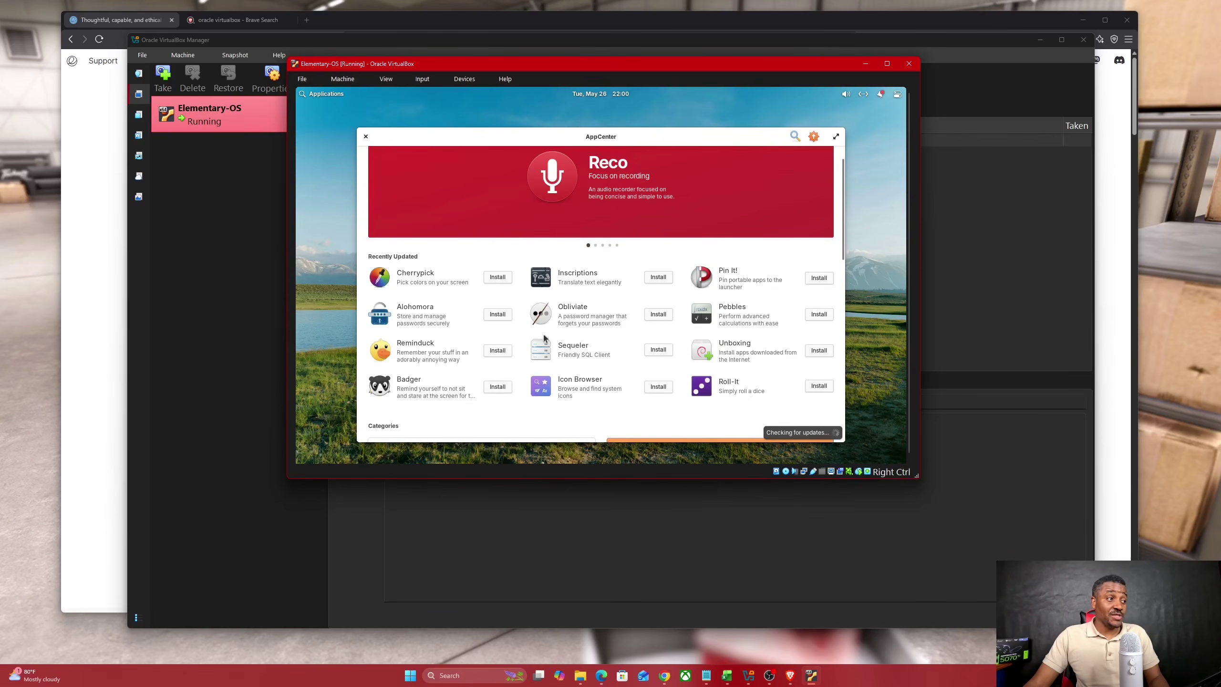
scroll(450, 341, "down", 6)
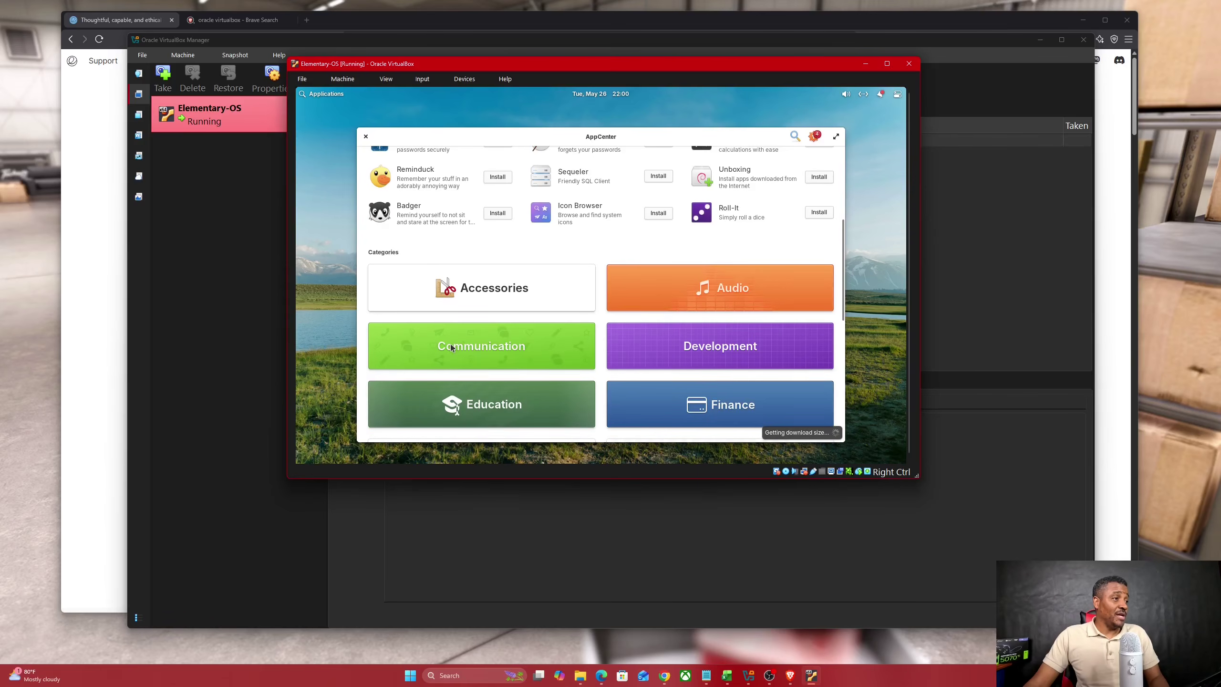
left_click(366, 137)
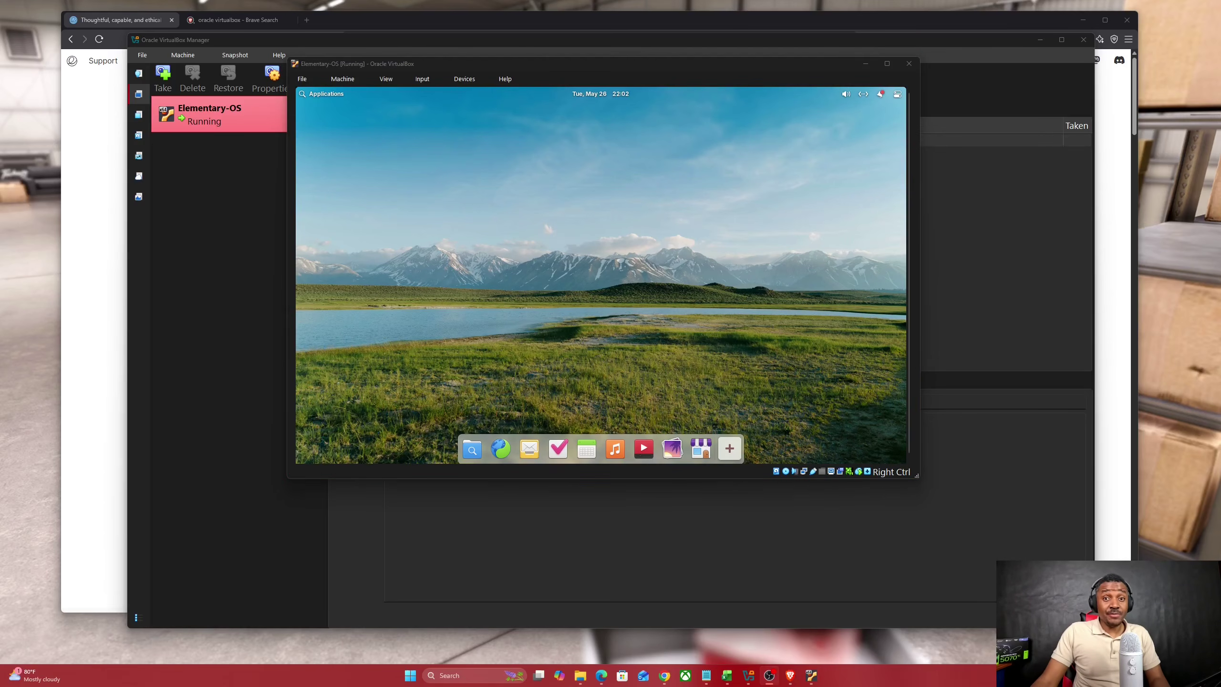
- Insert the Guest Additions CD image into the virtual machine
left_click(461, 72)
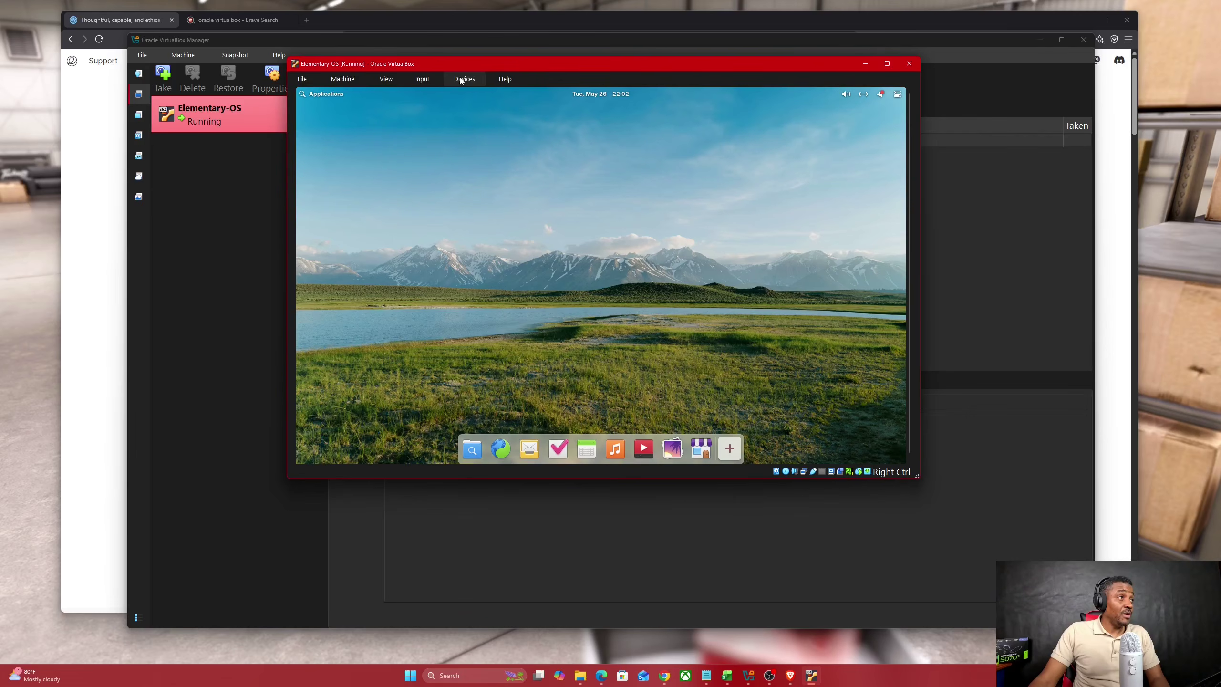
left_click(460, 78)
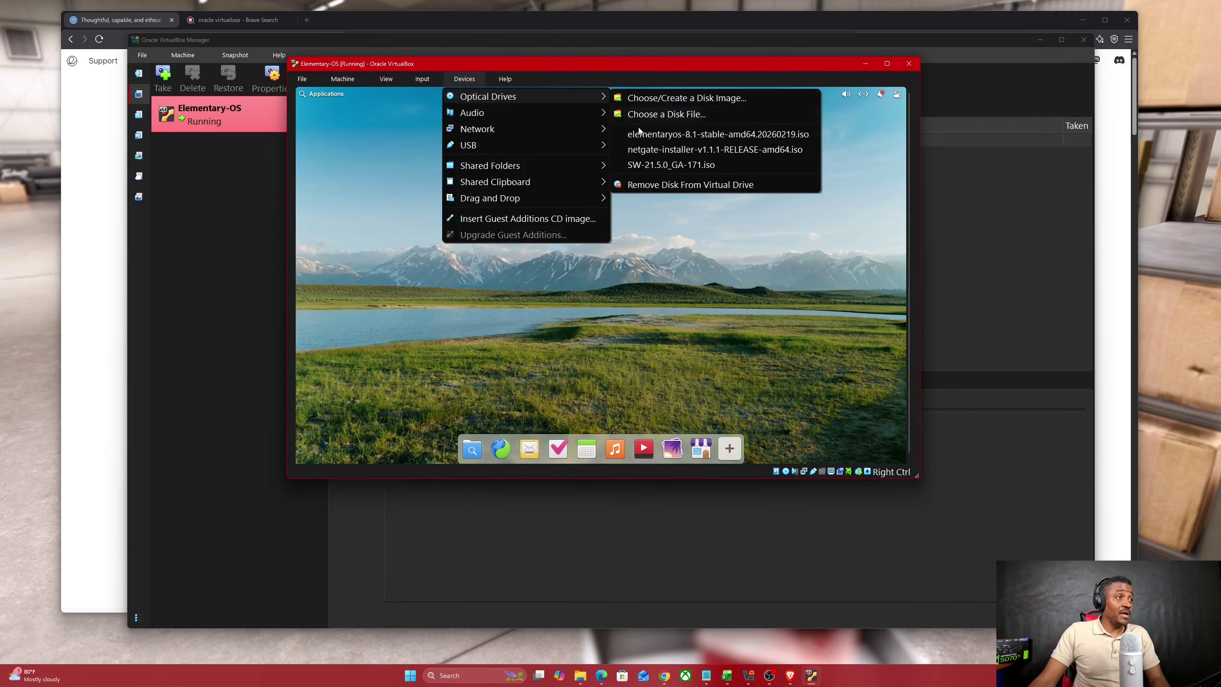
left_click(532, 219)
left_click(464, 79)
left_click(505, 433)
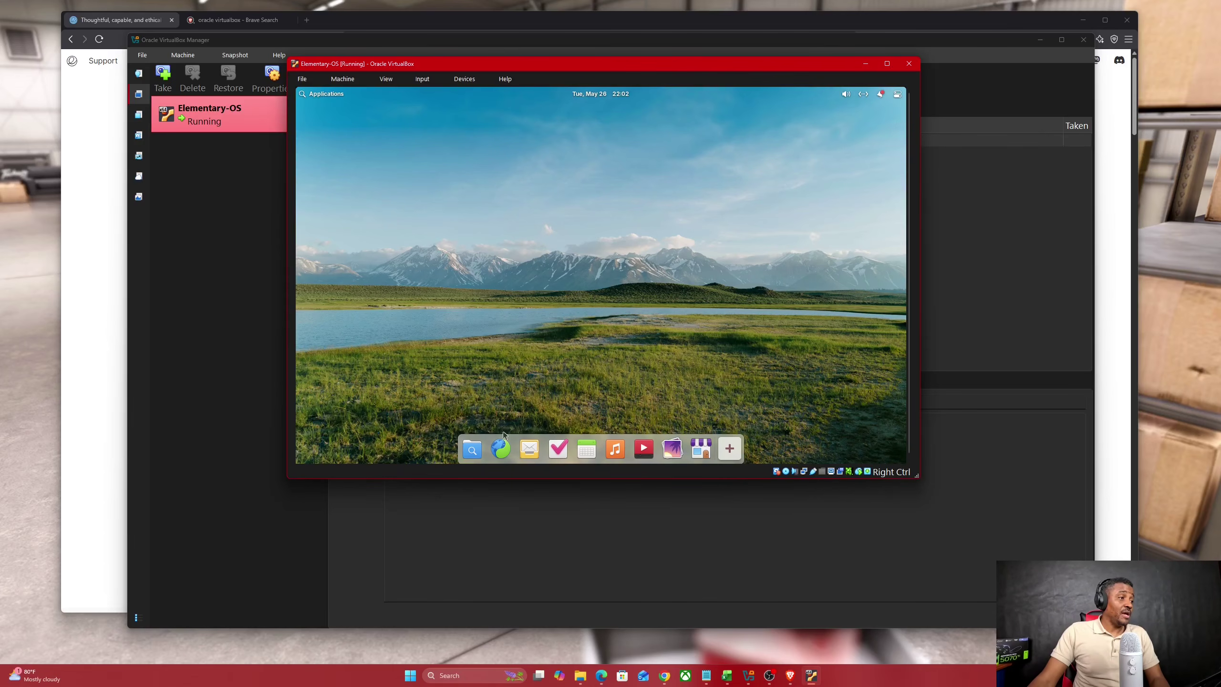
- Open the VBox_GAs_7.2.6 disc in the file manager to show the Guest Additions files
left_click(472, 451)
left_click(406, 297)
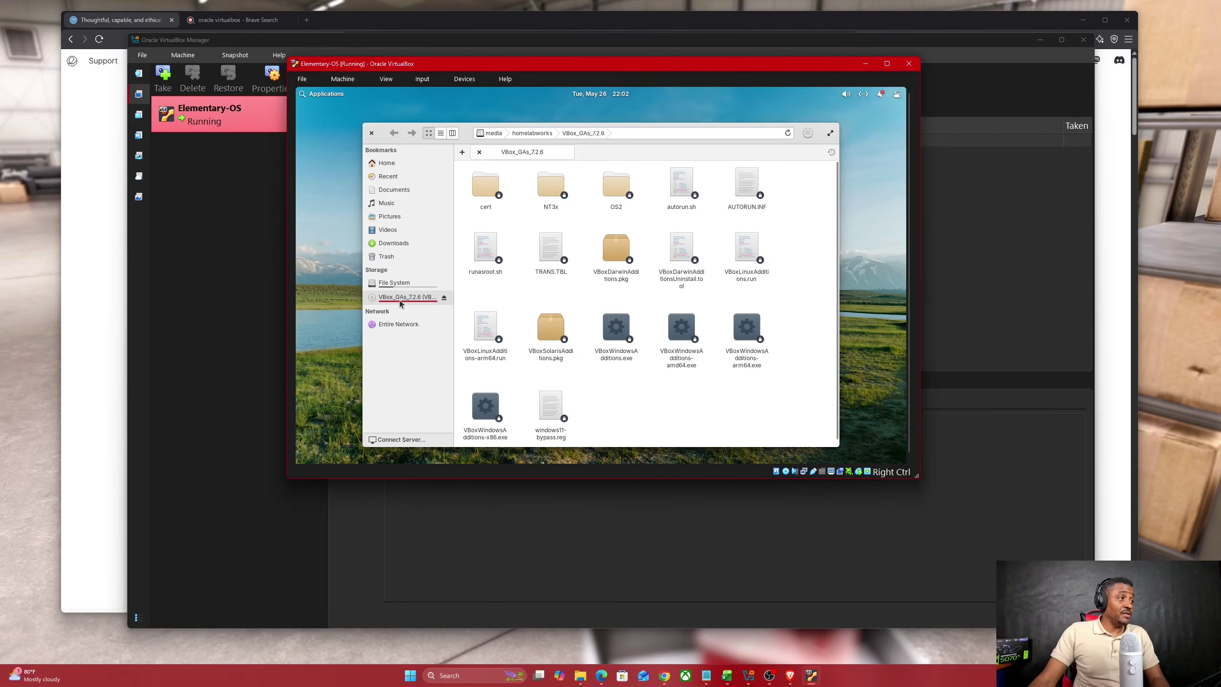
left_click(395, 282)
left_click(414, 166)
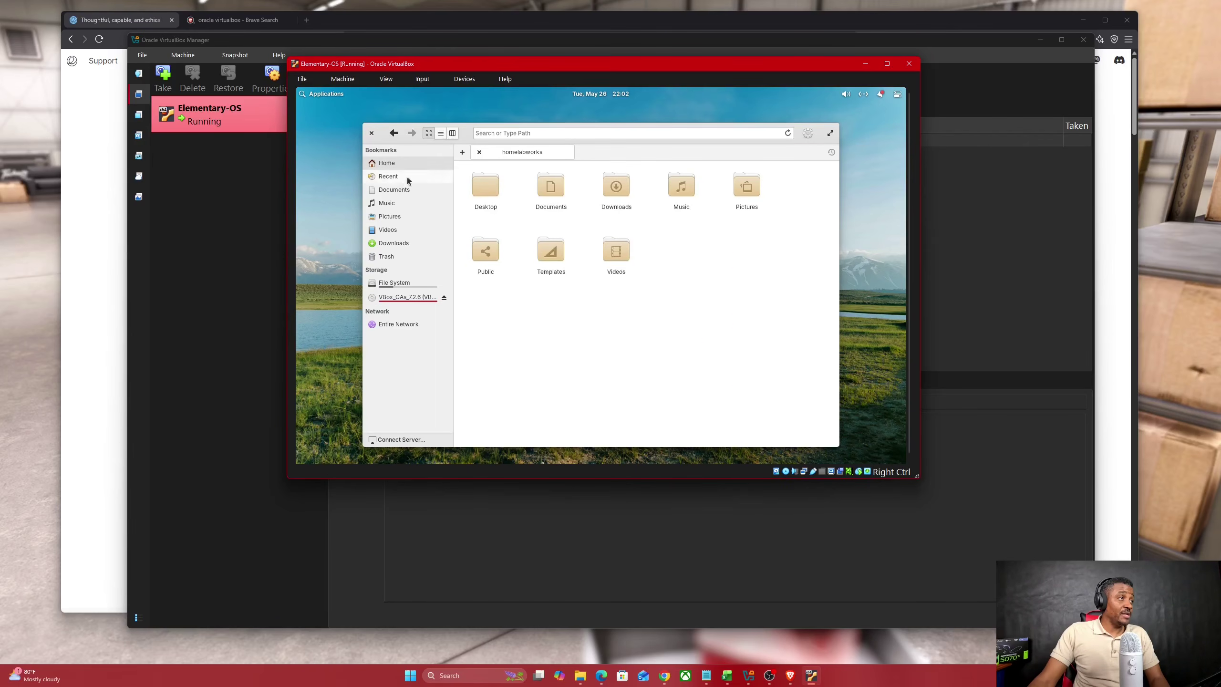
left_click(391, 298)
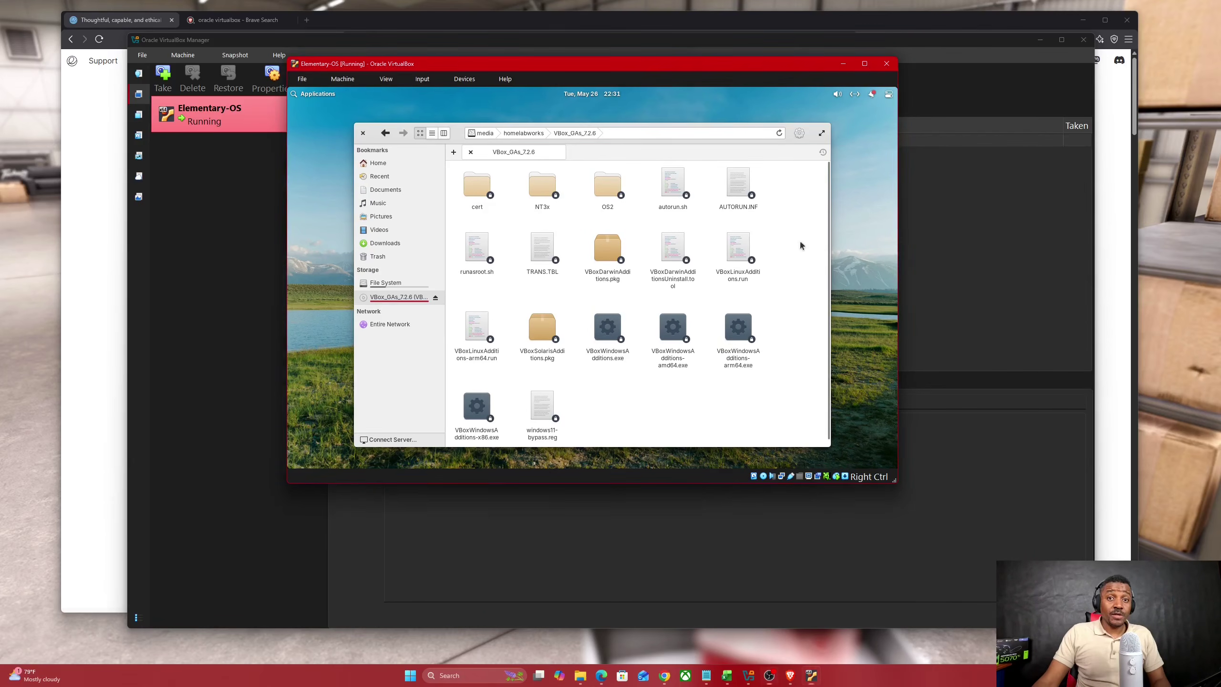
- Open a terminal in the VBox_GAs_7.2.6 folder
right_click(799, 243)
mouse_move(778, 252)
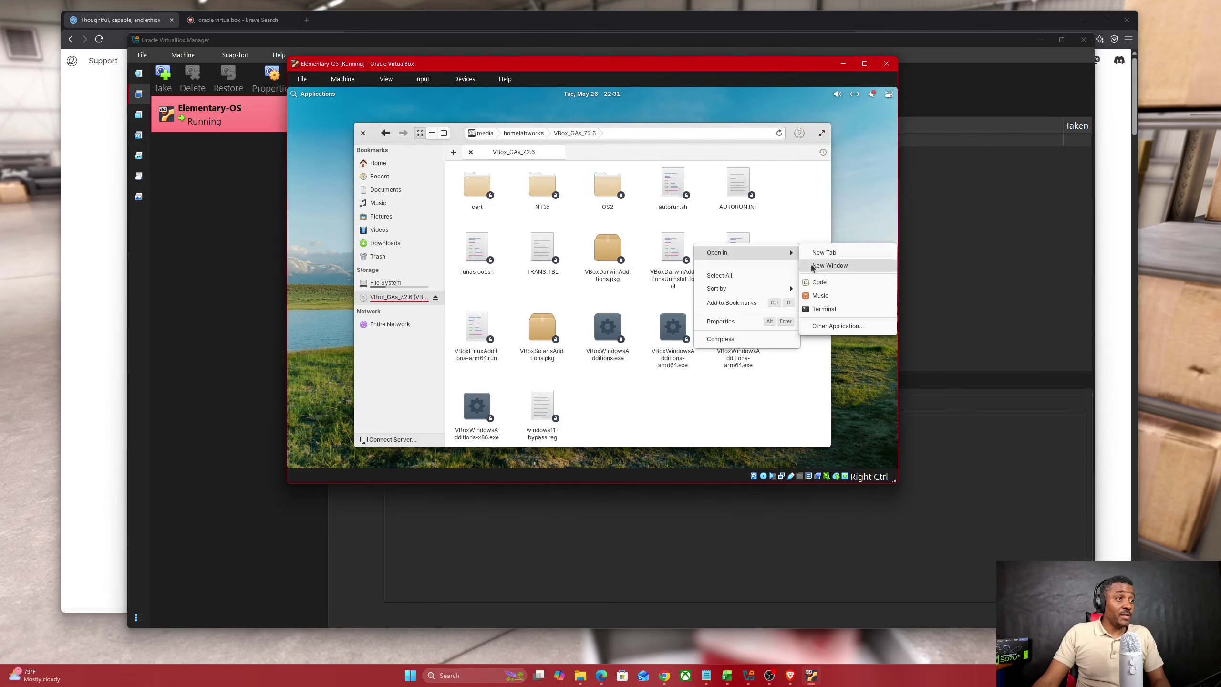
left_click(822, 309)
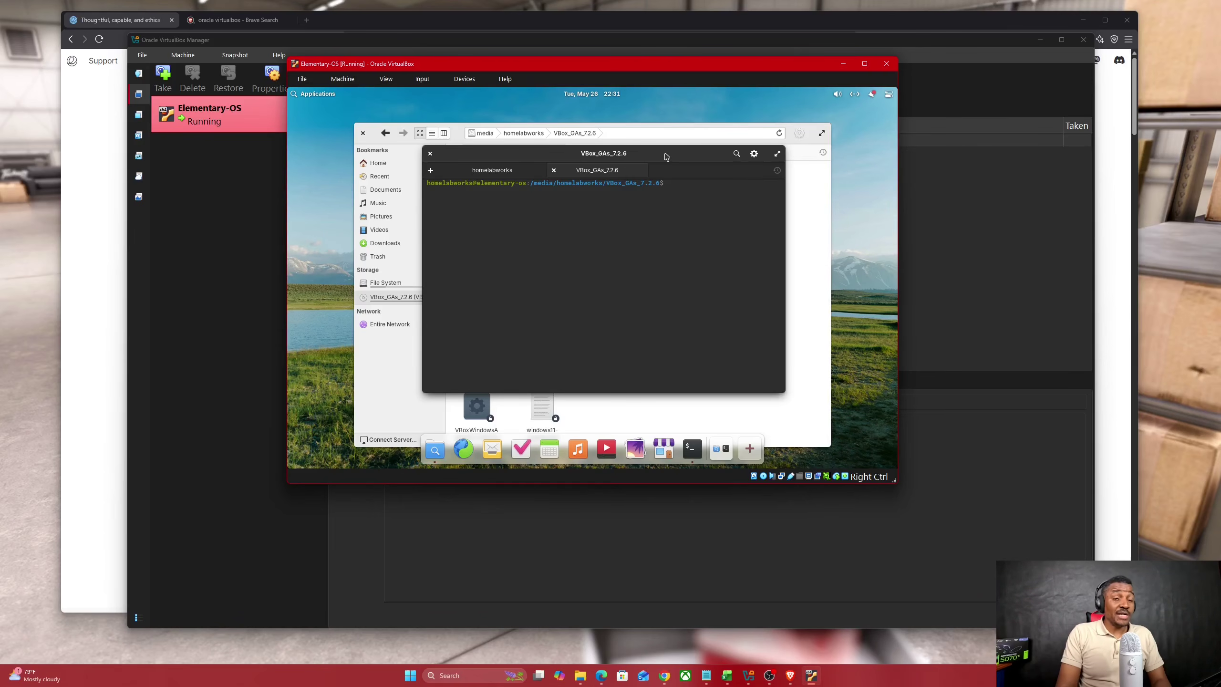
- Run sudo apt update with the account password, and run sudo apt install build-essential dkms linux-headers-generic -y
type("sudo apt update")
key("Return")
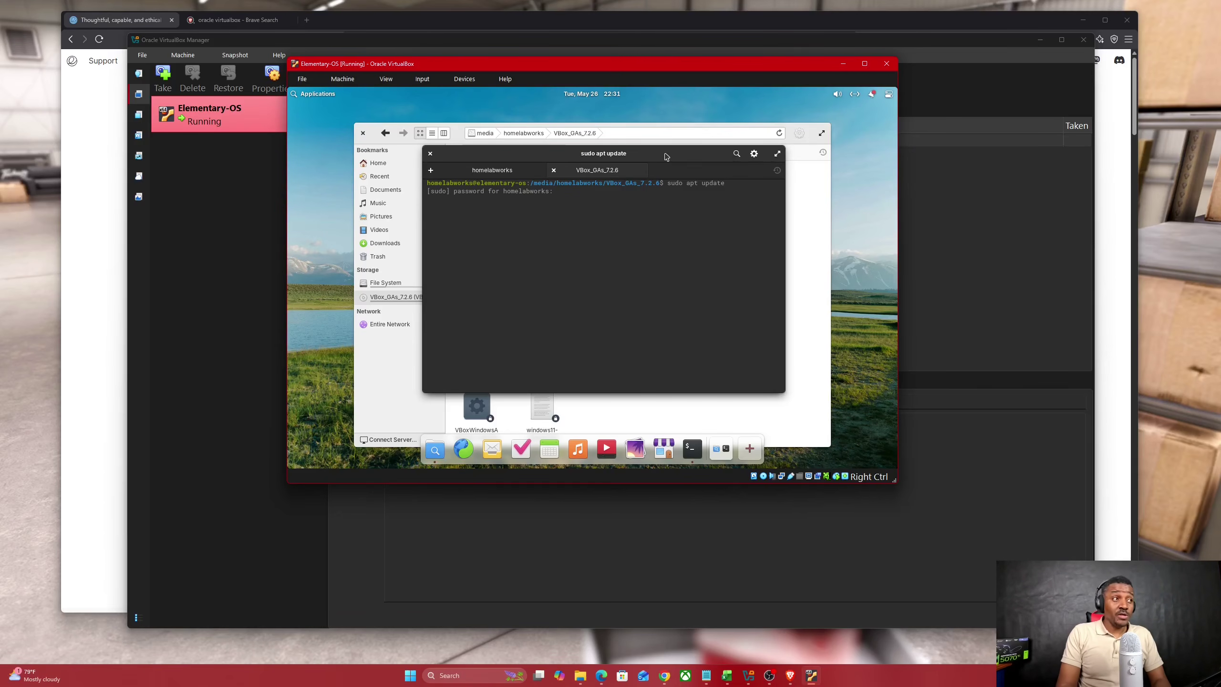
key("Return")
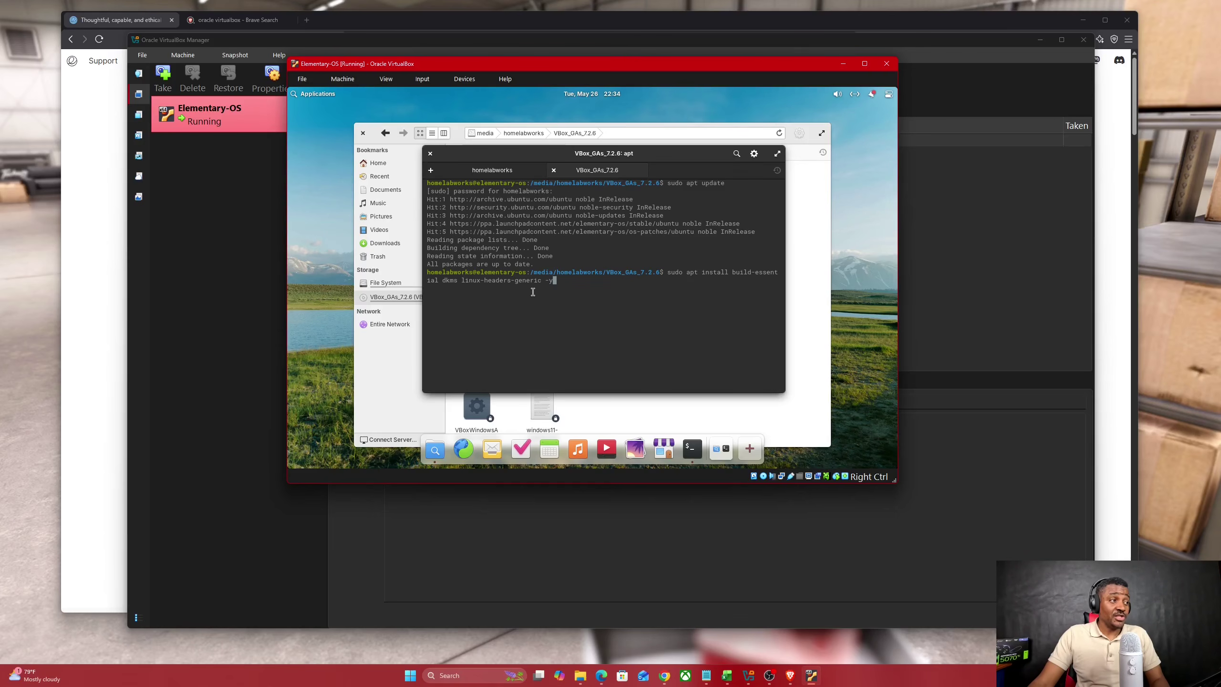
key("Return")
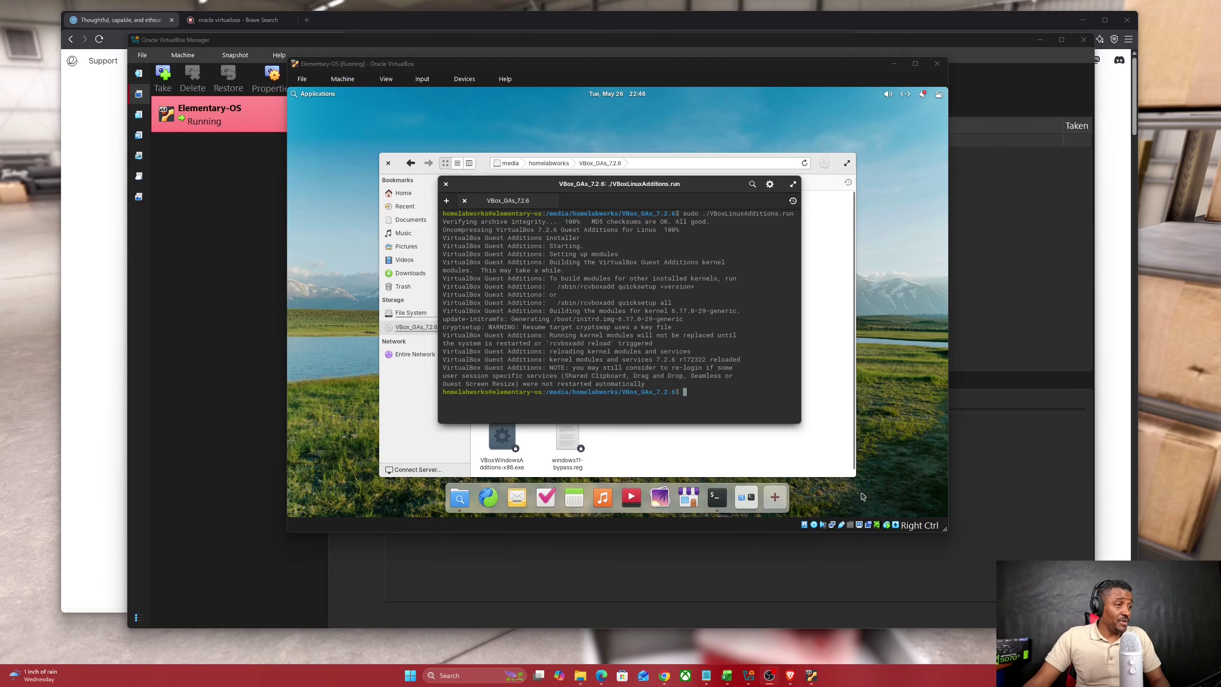
- Maximize the virtual machine window, and close the terminal and the file manager
left_click(915, 64)
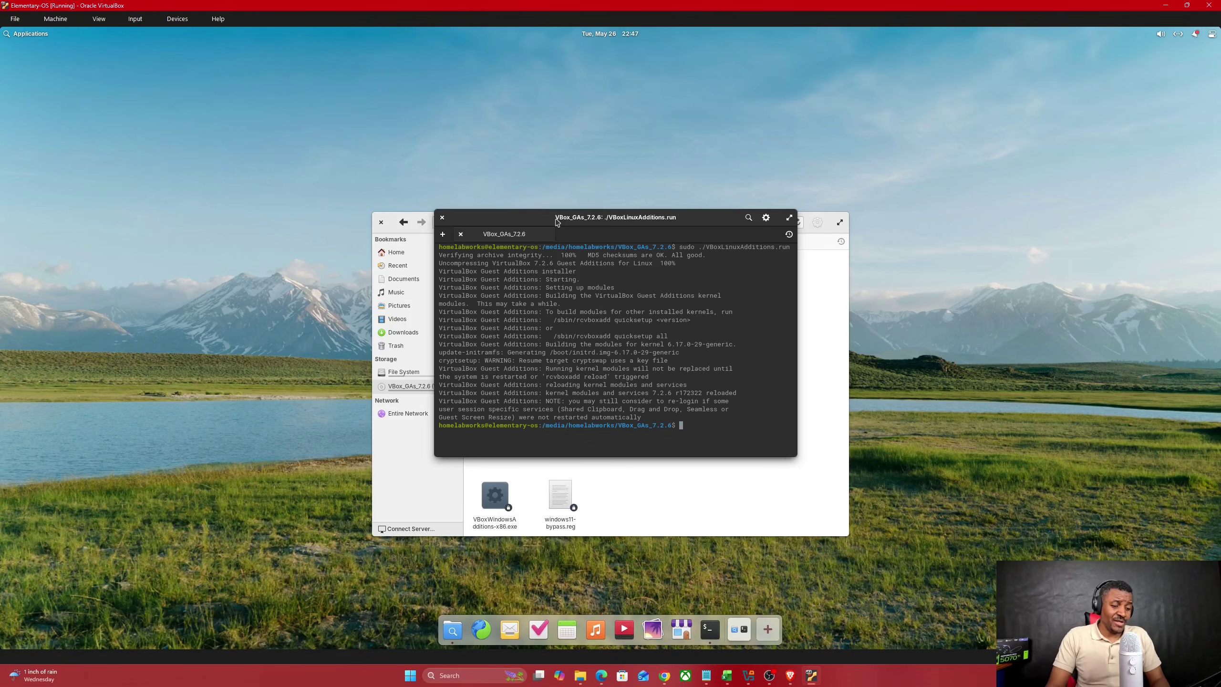
key("Return")
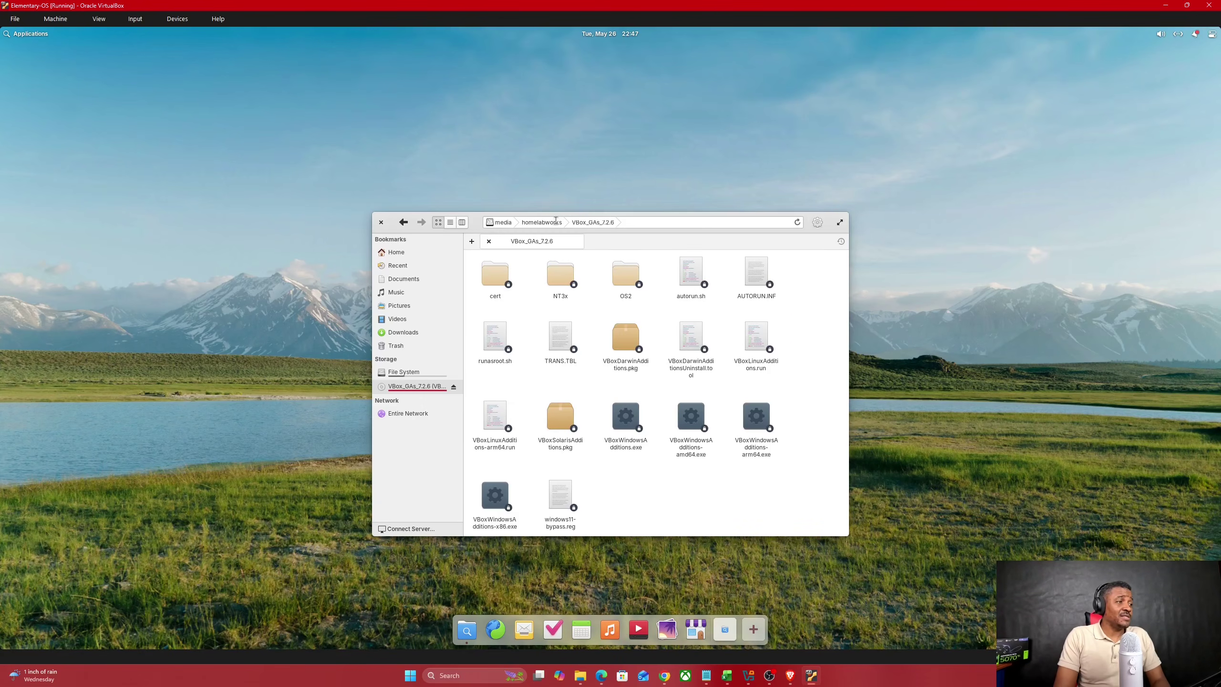
left_click(382, 222)
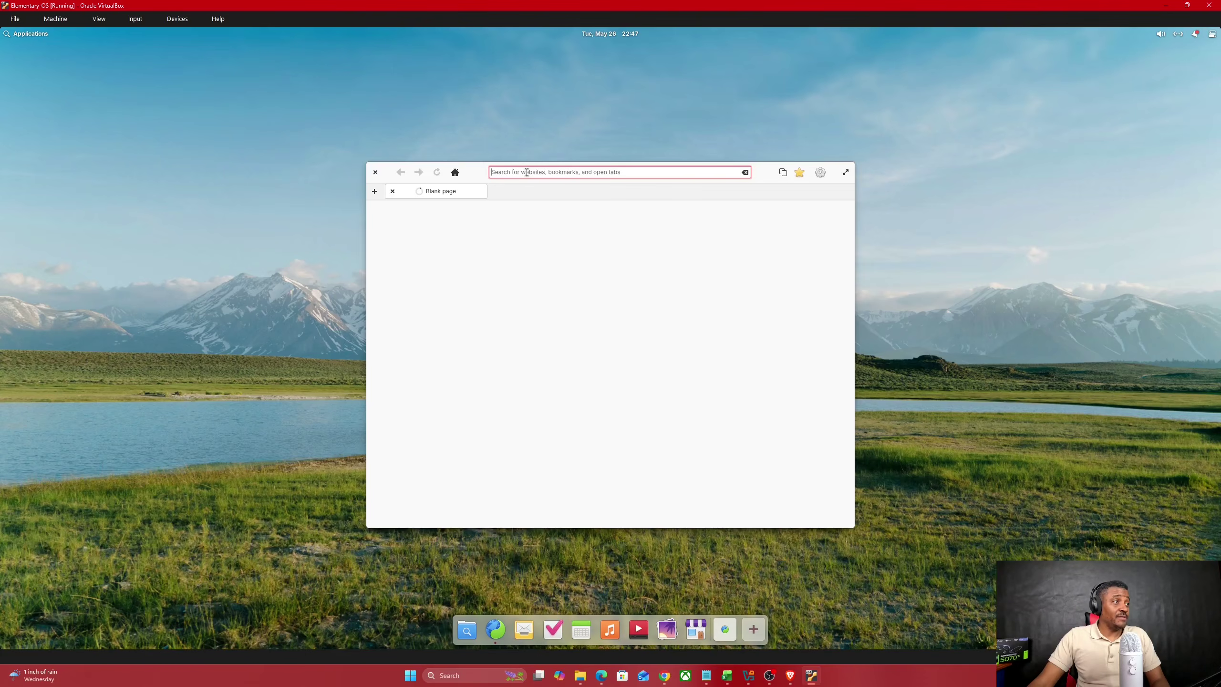
- Search the web for "what is elementary os" and widen the browser window to show the results
type("w")
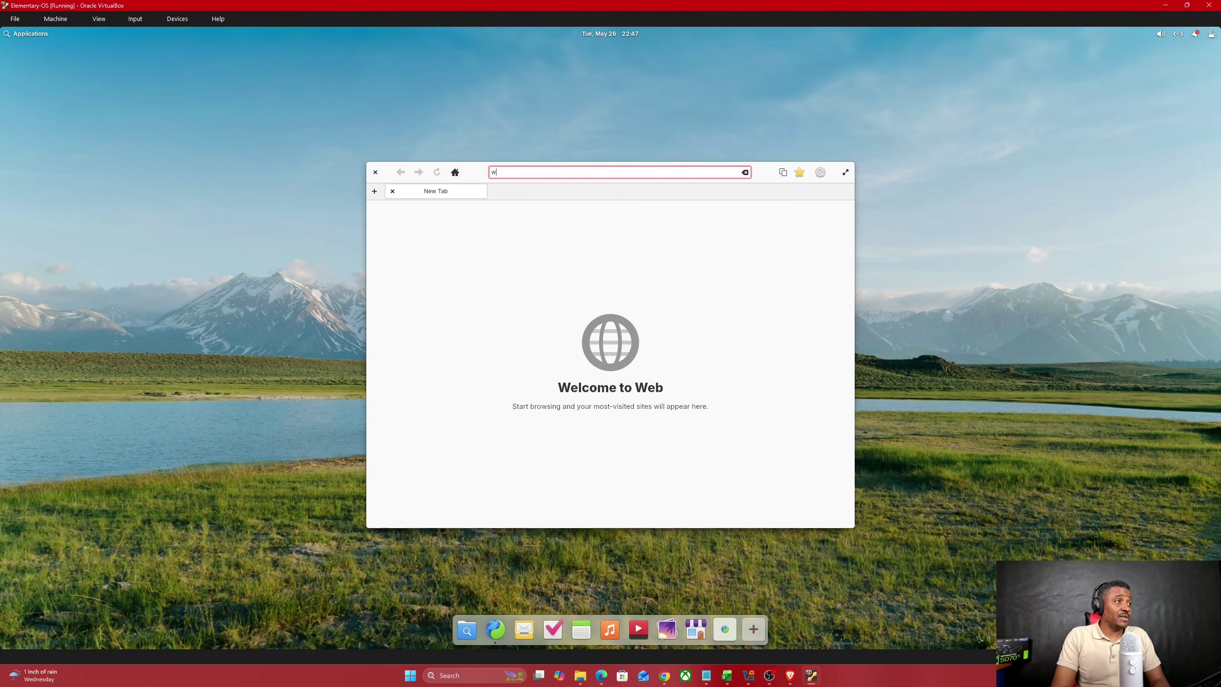
type("hat is elem")
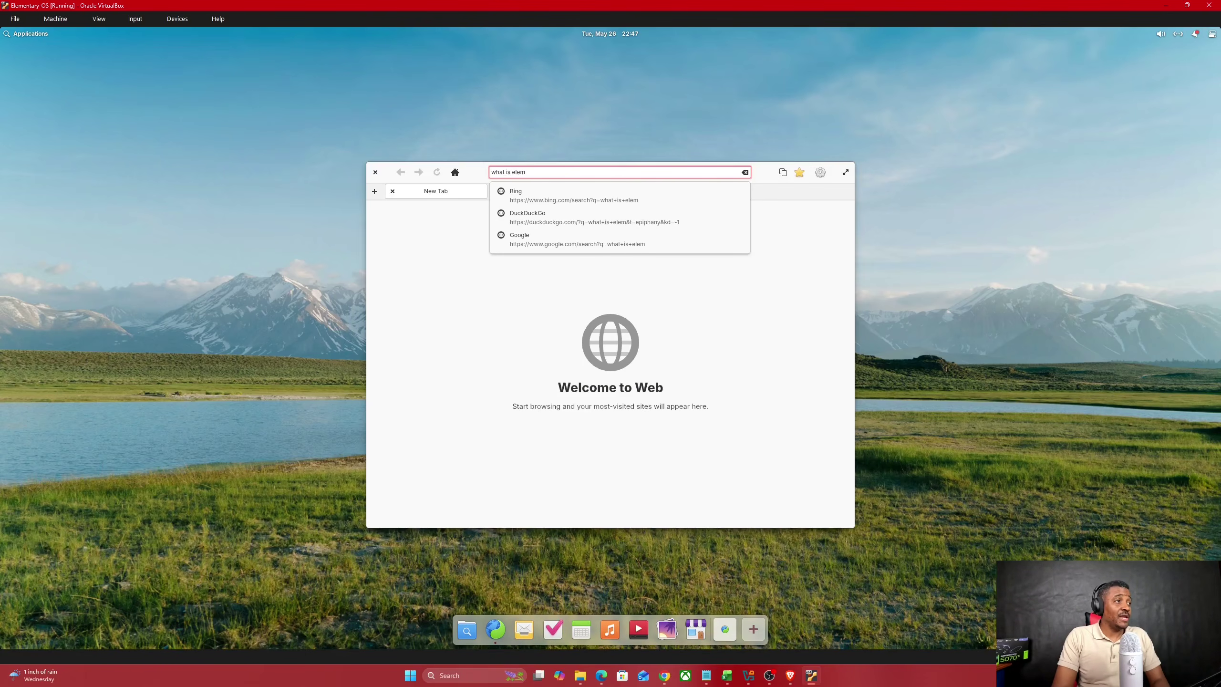
type("entary os")
key("Return")
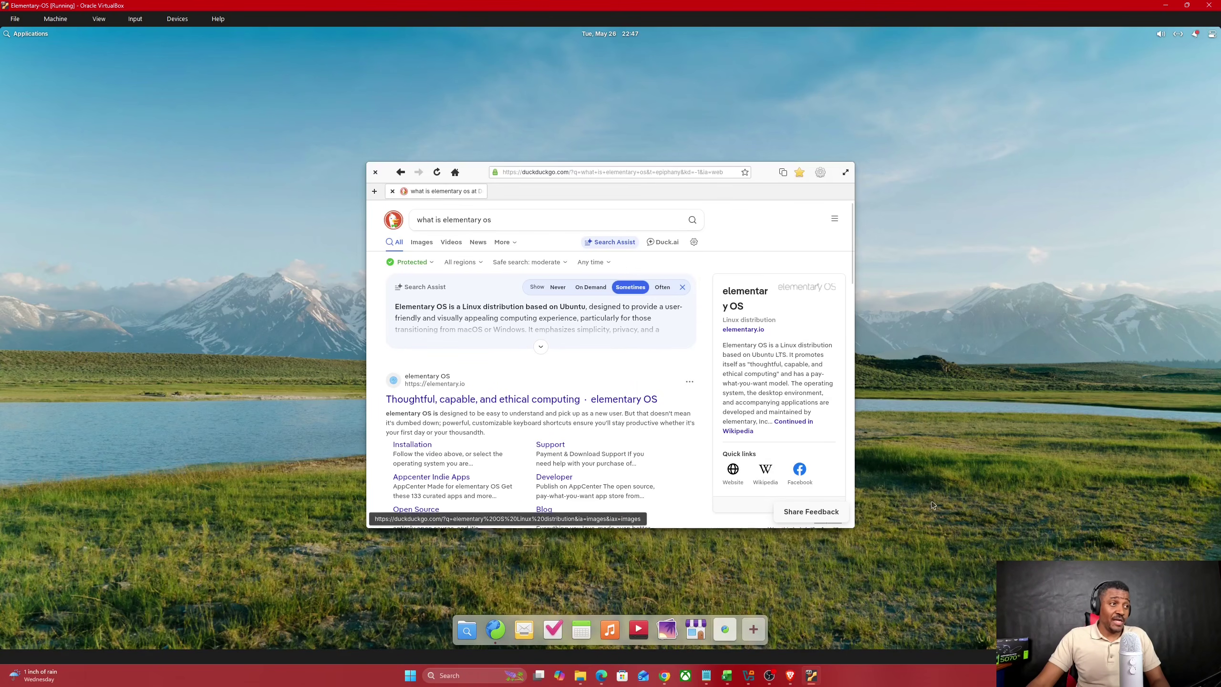
left_click_drag(854, 408, 1018, 392)
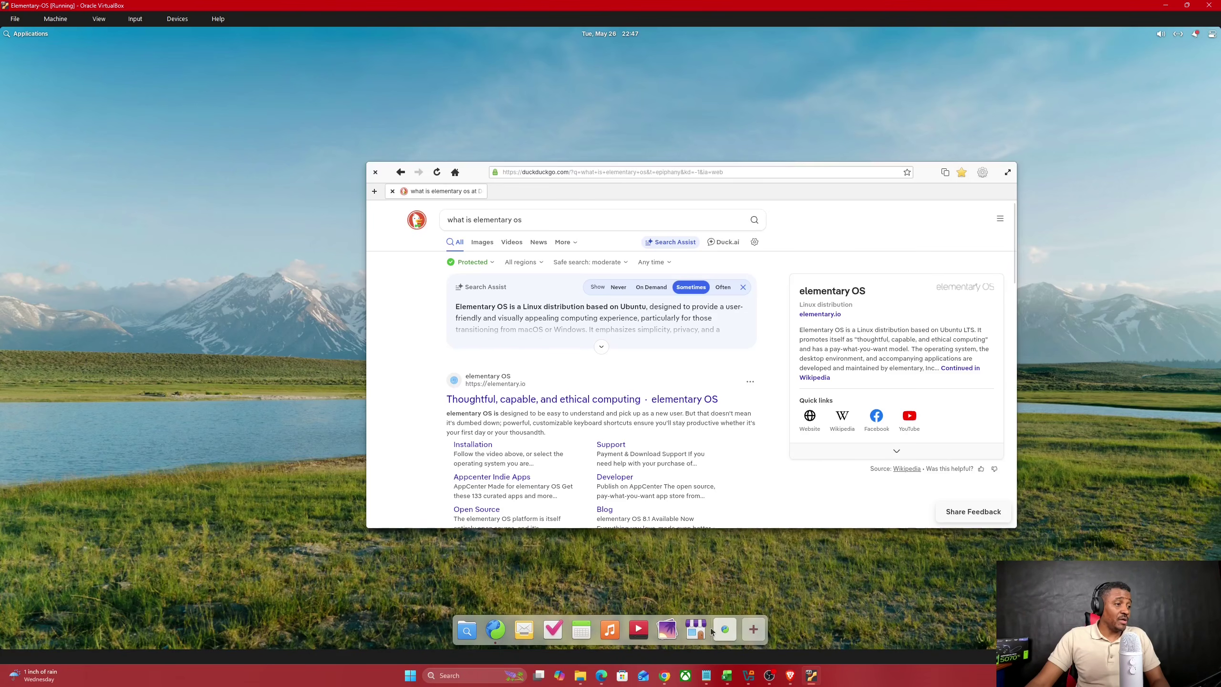
- Open AppCenter, enlarge its window, and browse the apps in the Audio category before returning to the home page
left_click(697, 629)
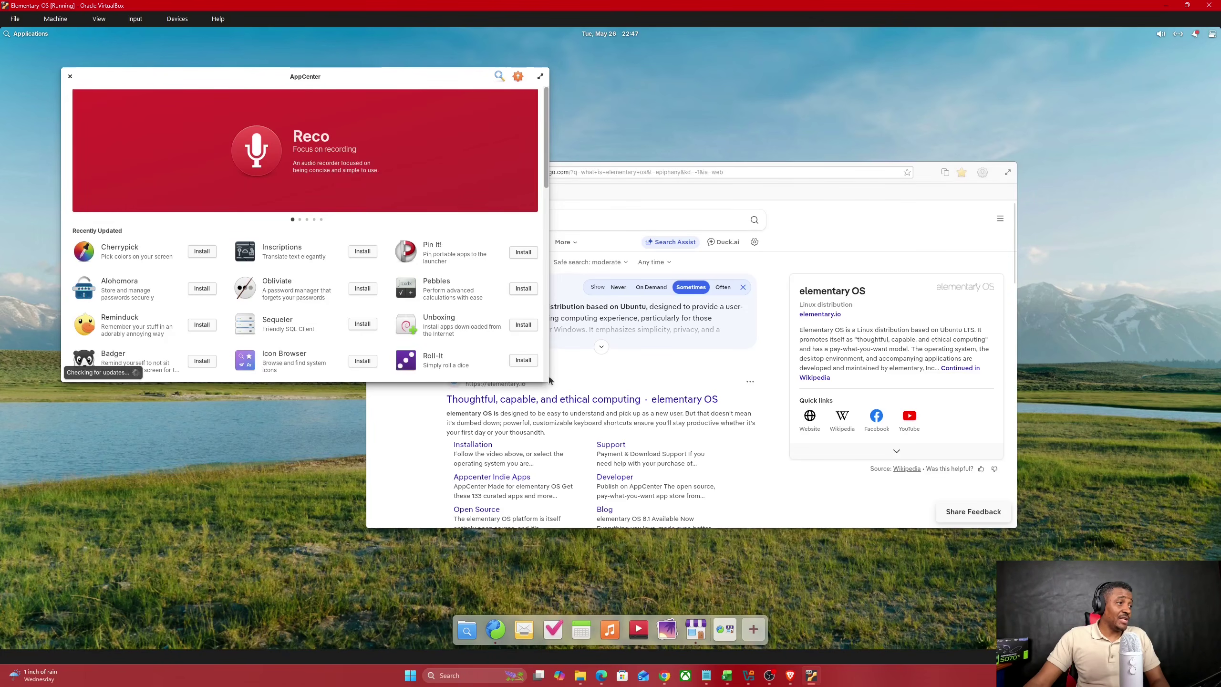
left_click_drag(554, 384, 904, 574)
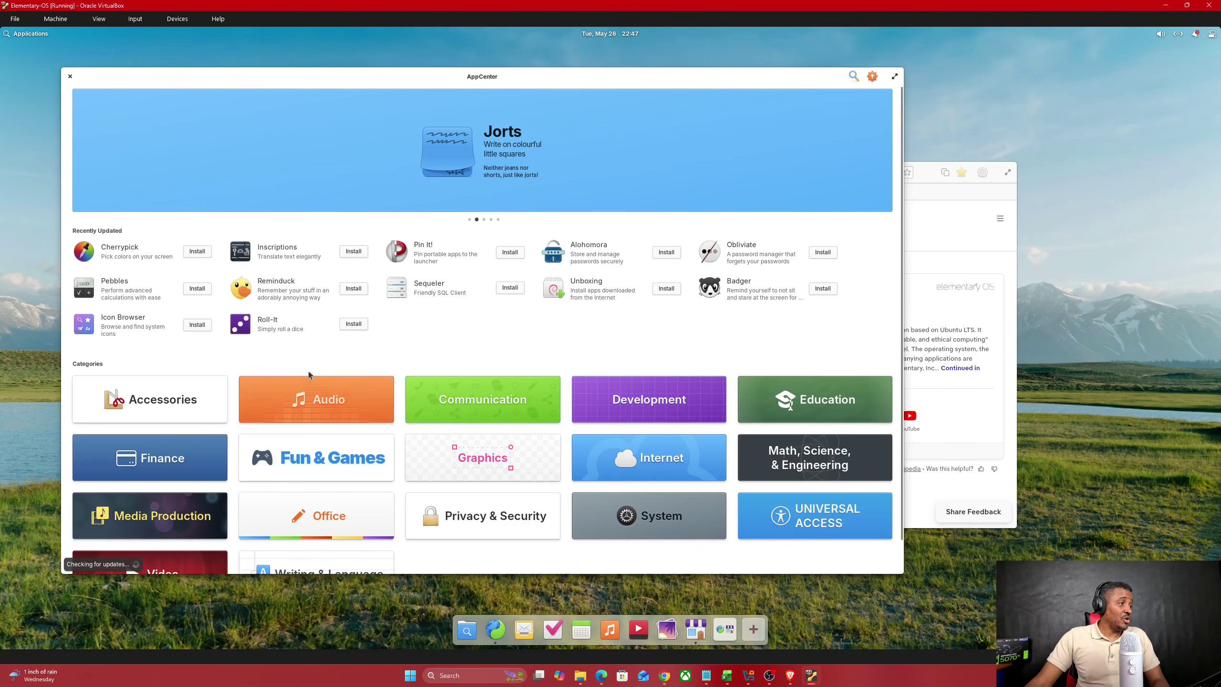
left_click(328, 394)
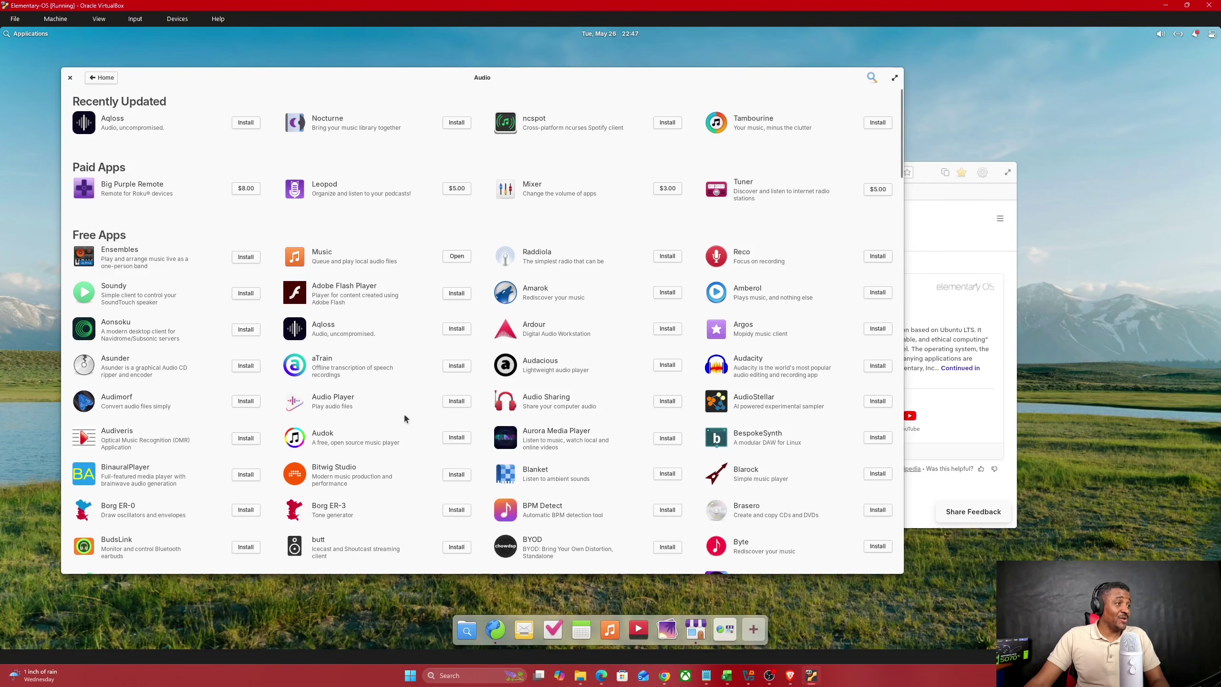
scroll(510, 391, "down", 5)
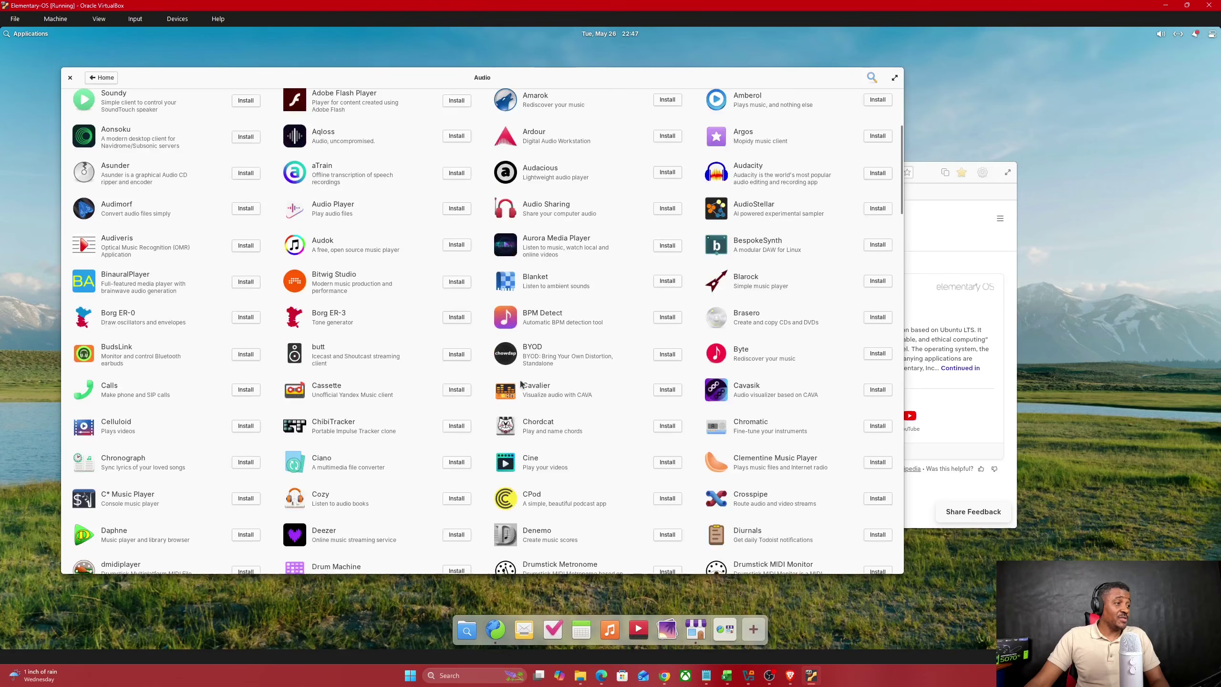
scroll(522, 382, "down", 3)
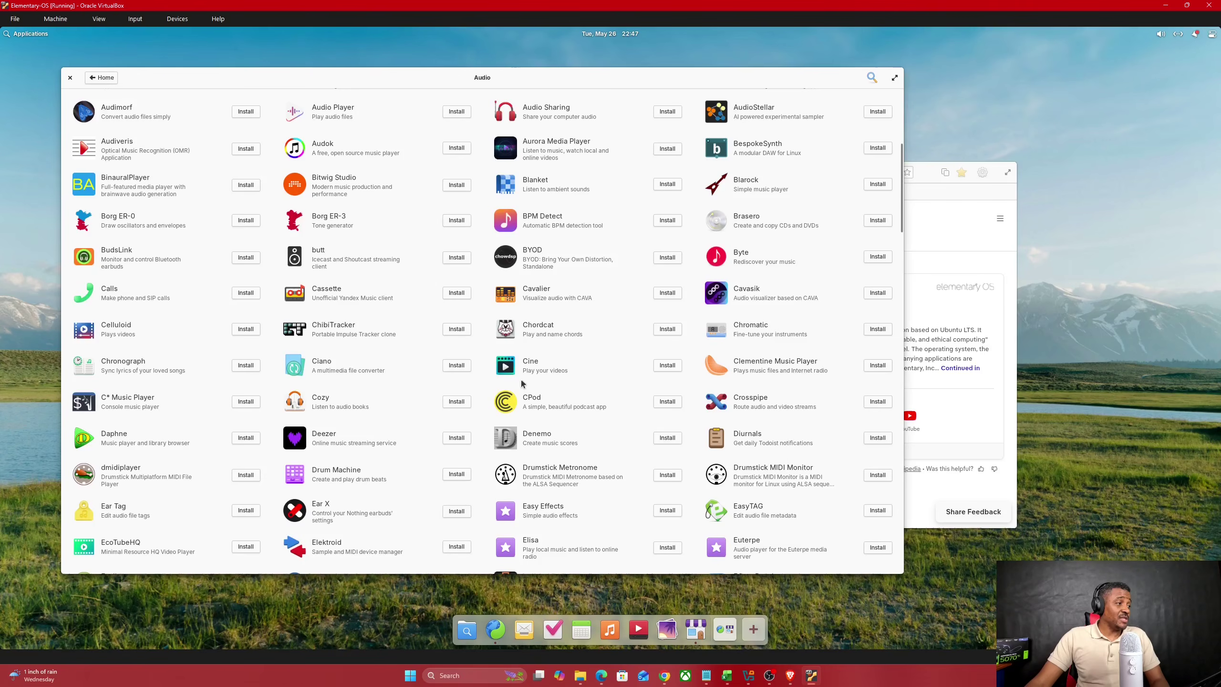
left_click(101, 77)
- Browse the free apps in the Communication category and return to the AppCenter home page
left_click(461, 399)
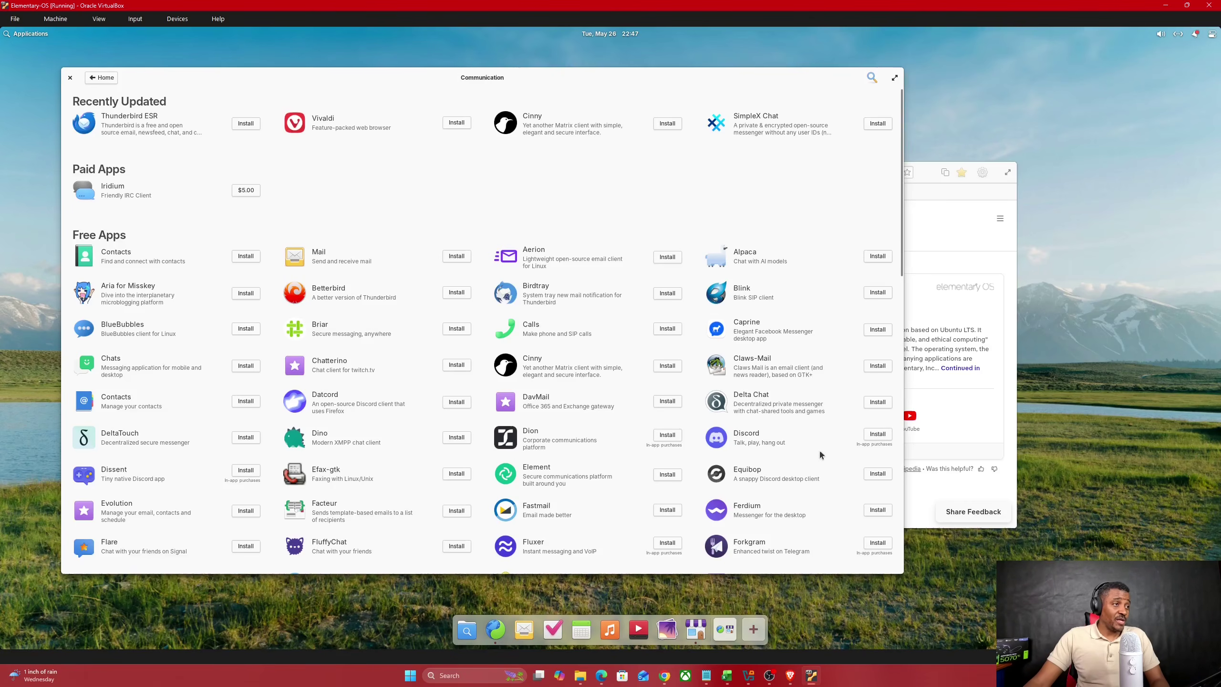
scroll(758, 439, "down", 3)
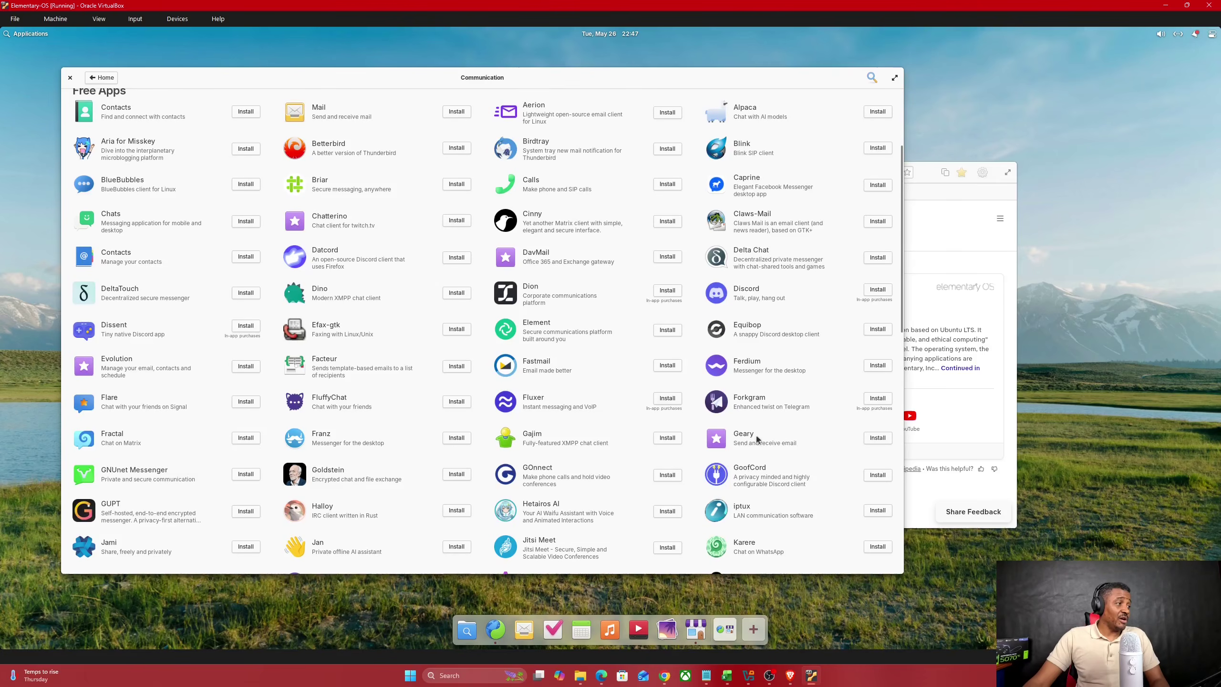
scroll(457, 465, "down", 3)
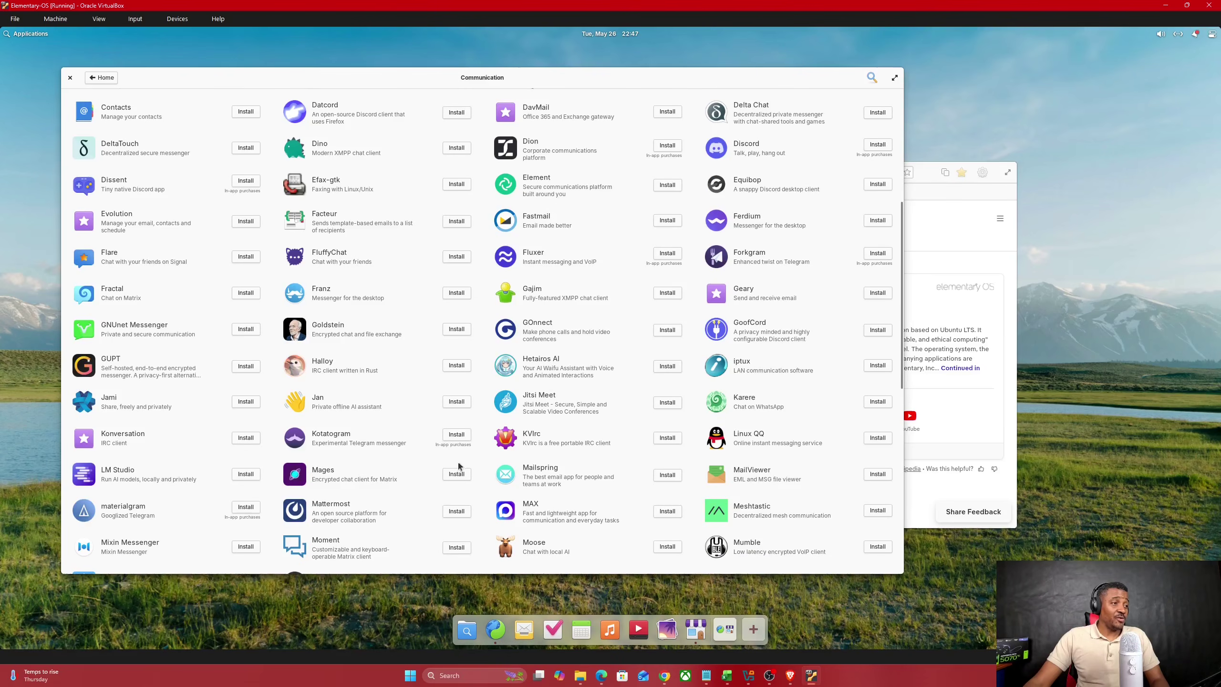
scroll(620, 425, "down", 1)
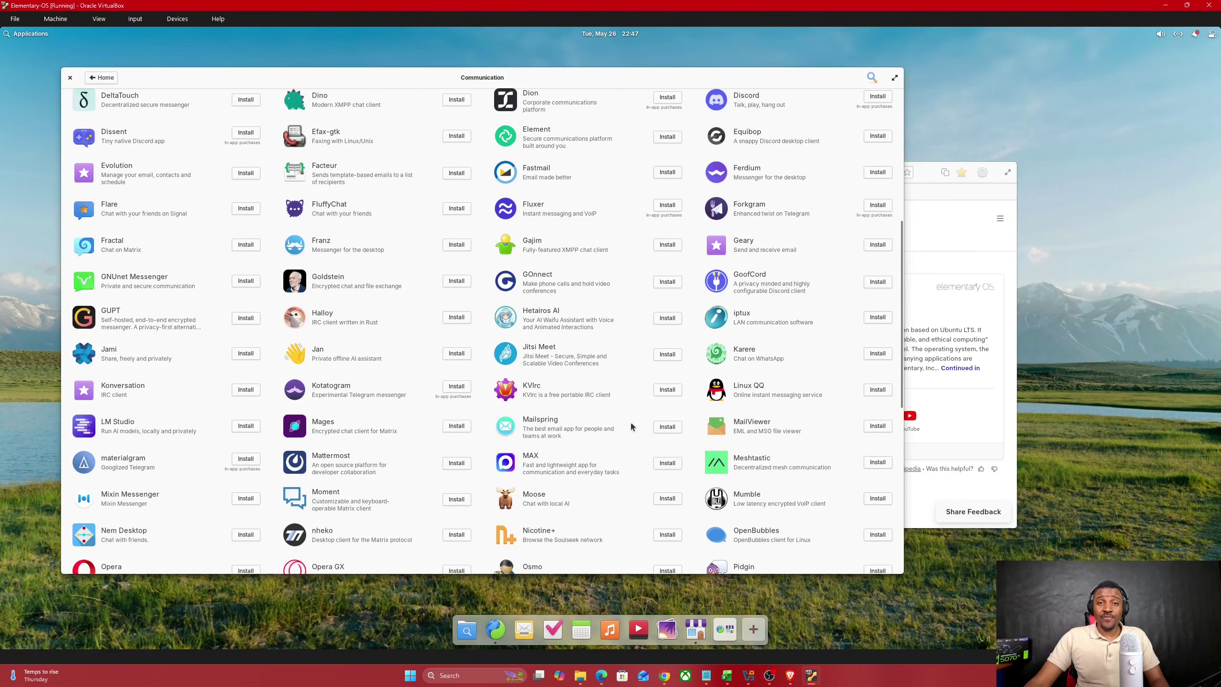
key("alt+Left")
- Look through the Office and Privacy & Security categories, returning to the home page after each
scroll(581, 346, "down", 1)
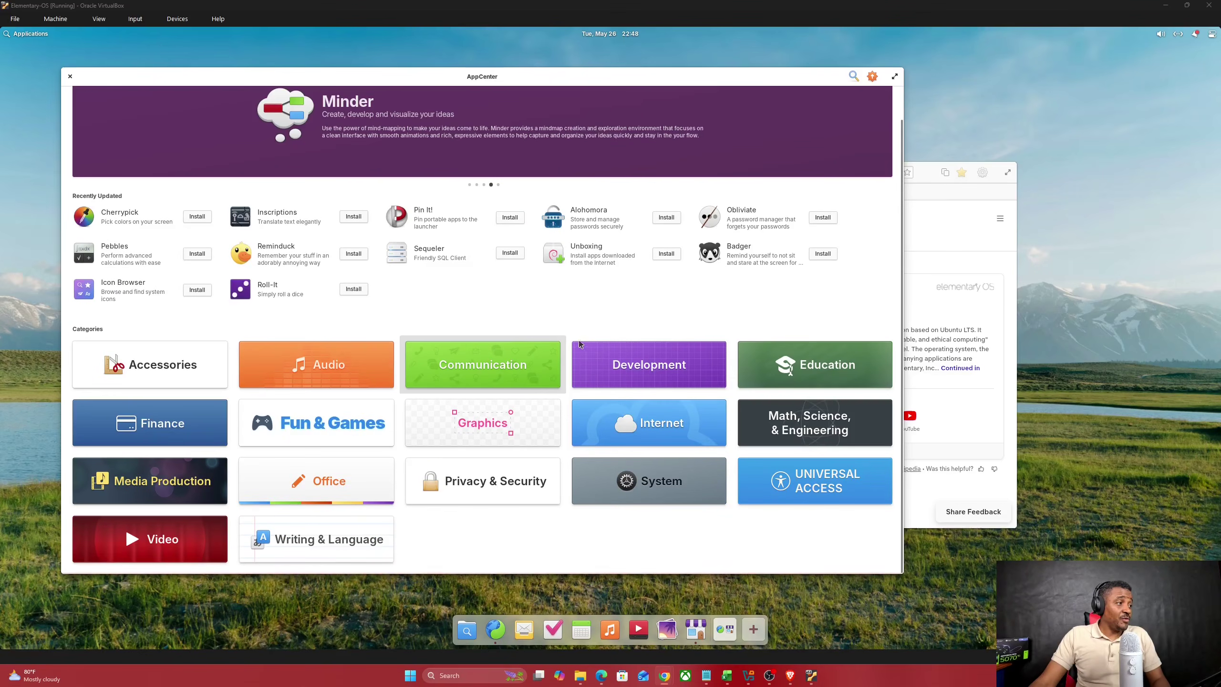
left_click(340, 483)
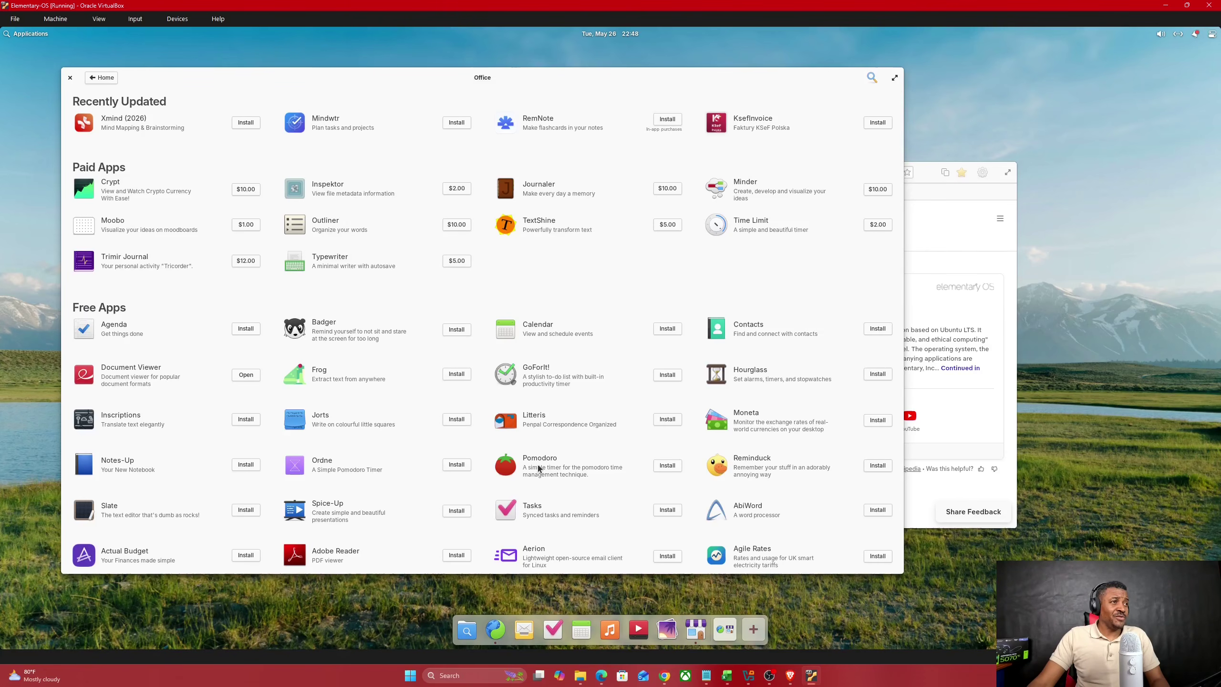
scroll(601, 441, "down", 5)
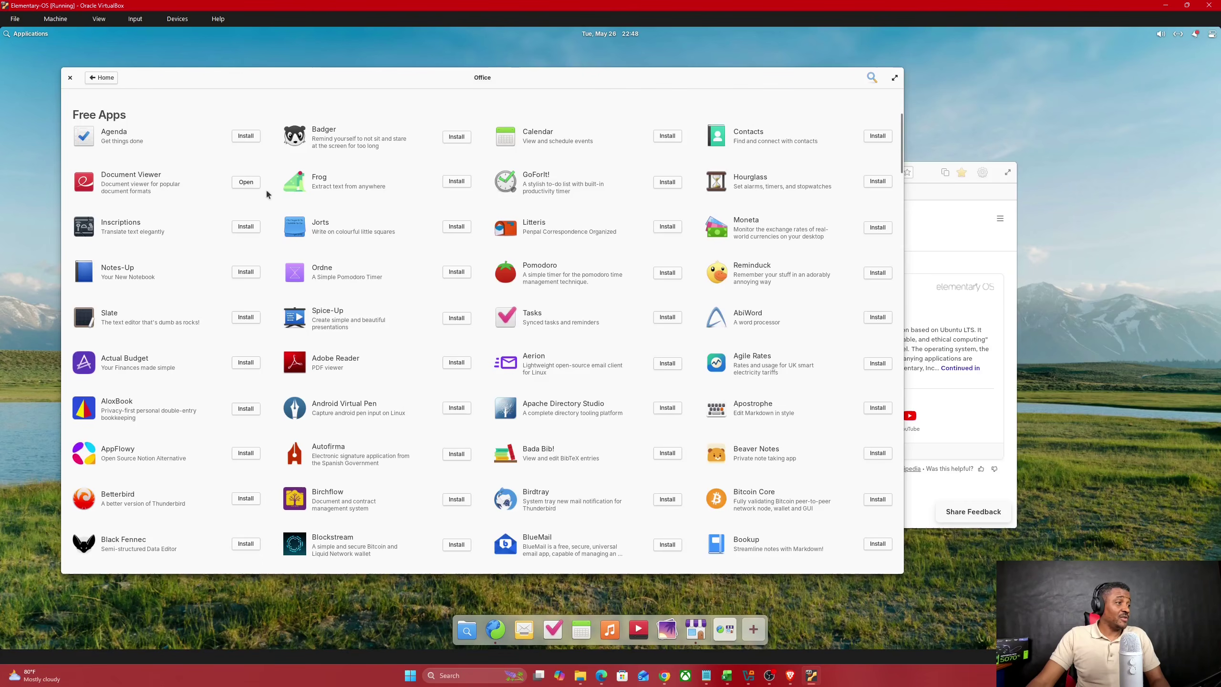
key("alt+Left")
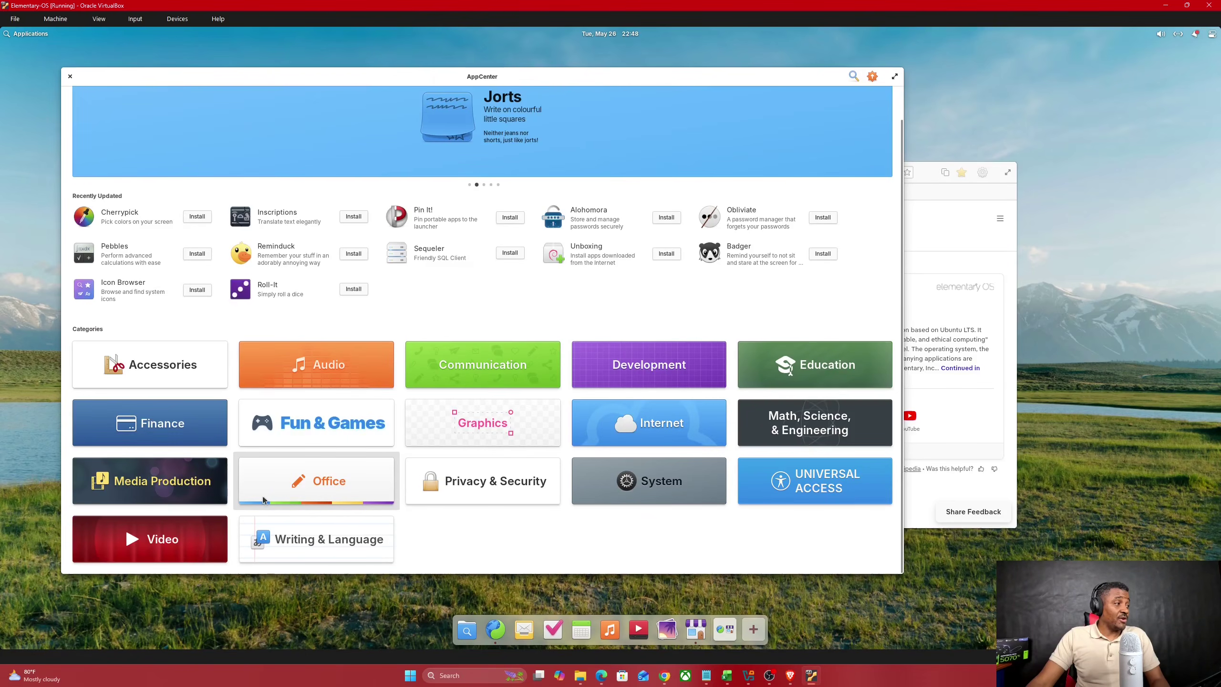
left_click(467, 477)
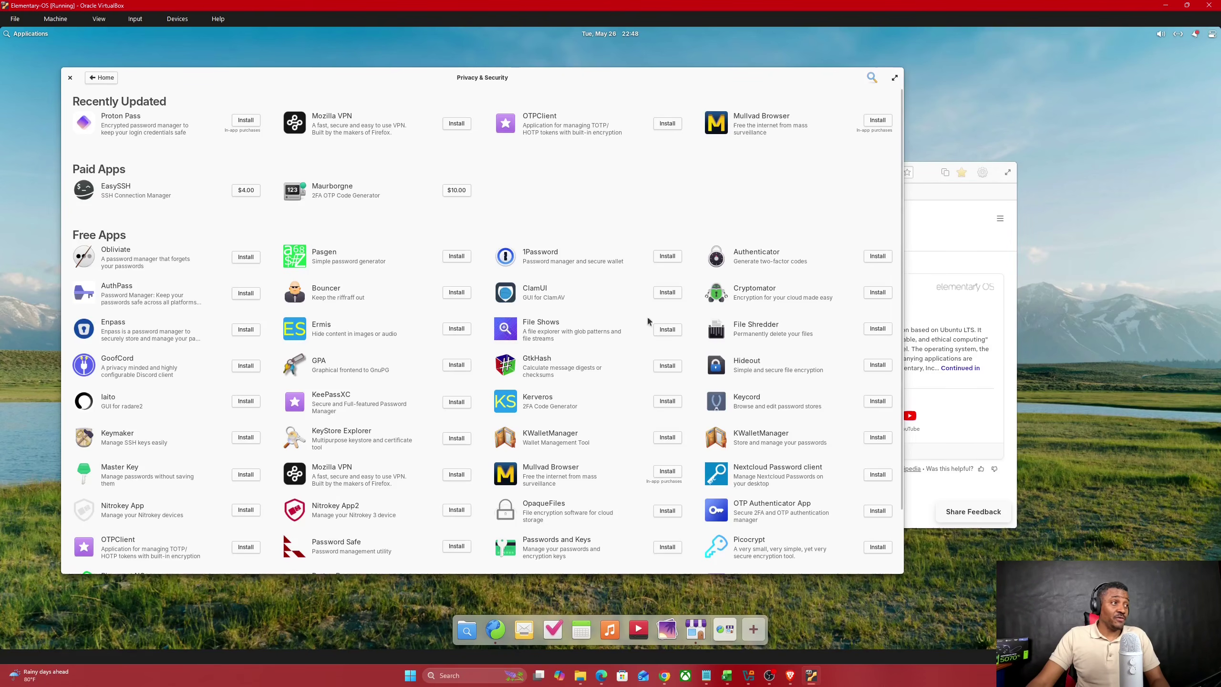
key("alt+Left")
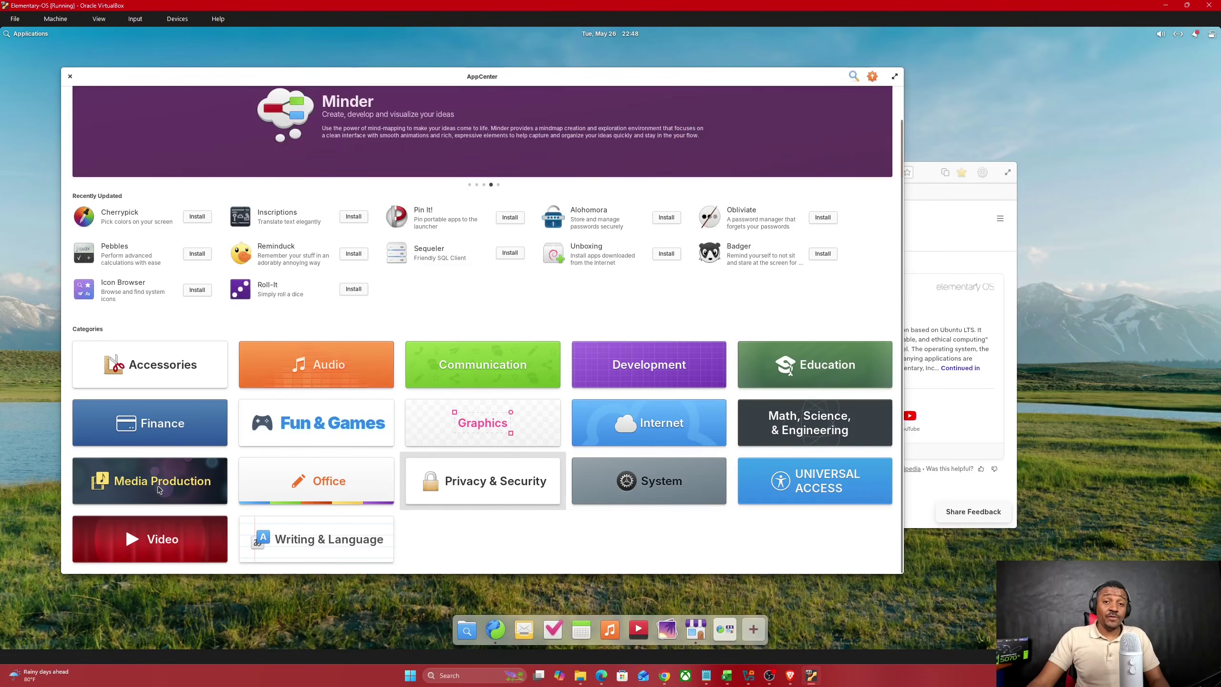
- Install VLC from the Media Production category and return to the AppCenter home page
left_click(161, 489)
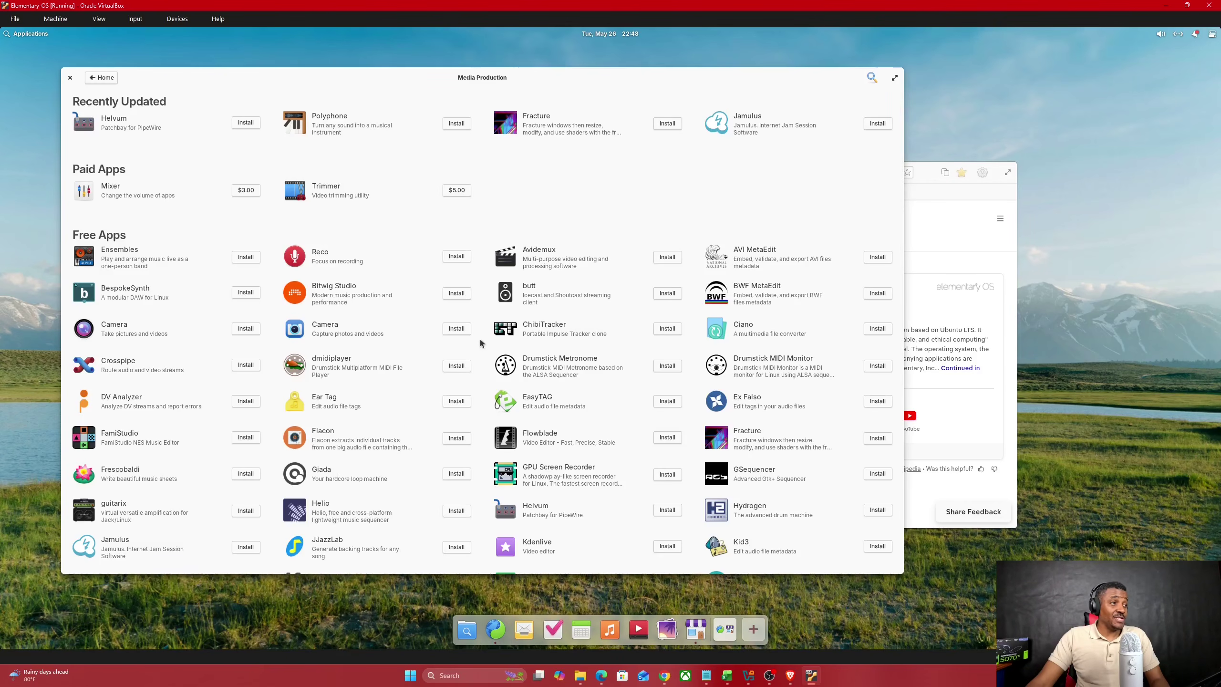
scroll(481, 343, "down", 5)
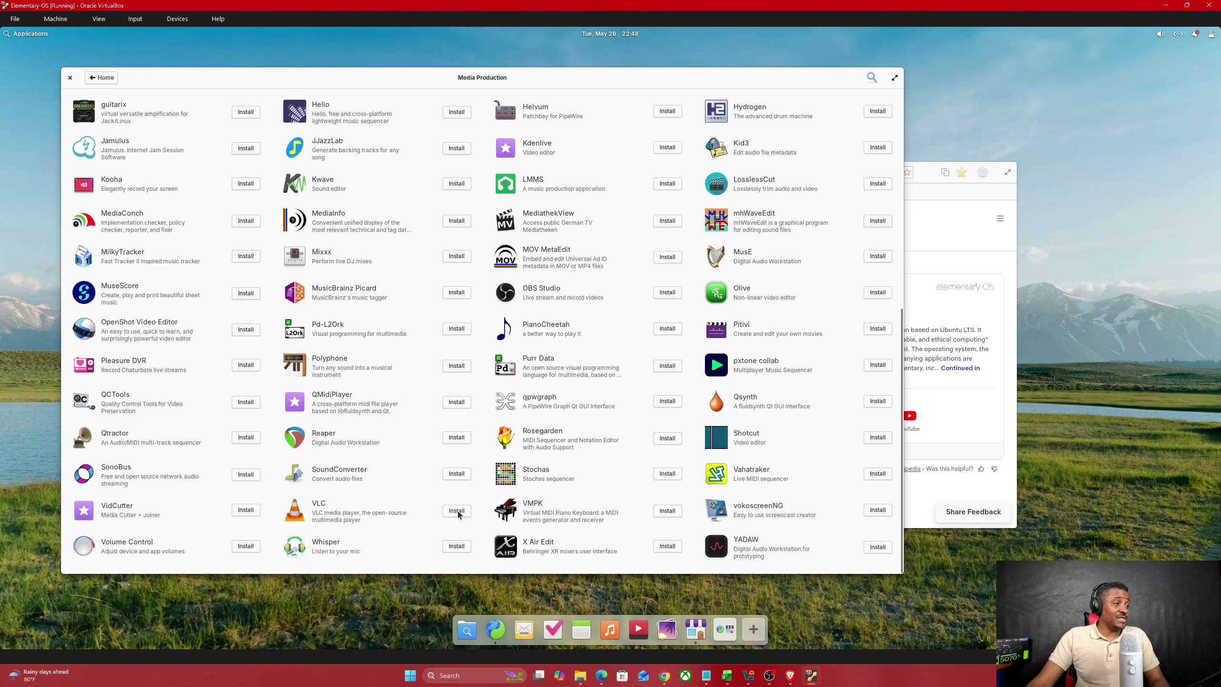
left_click(458, 513)
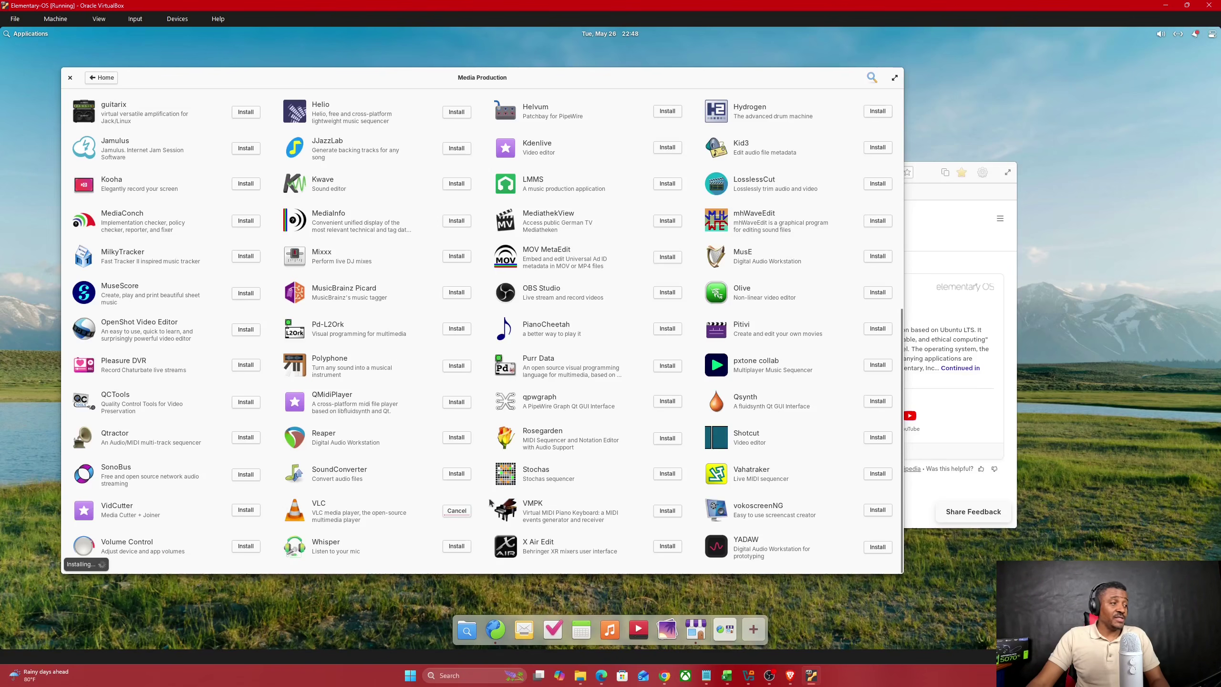
key("alt+Left")
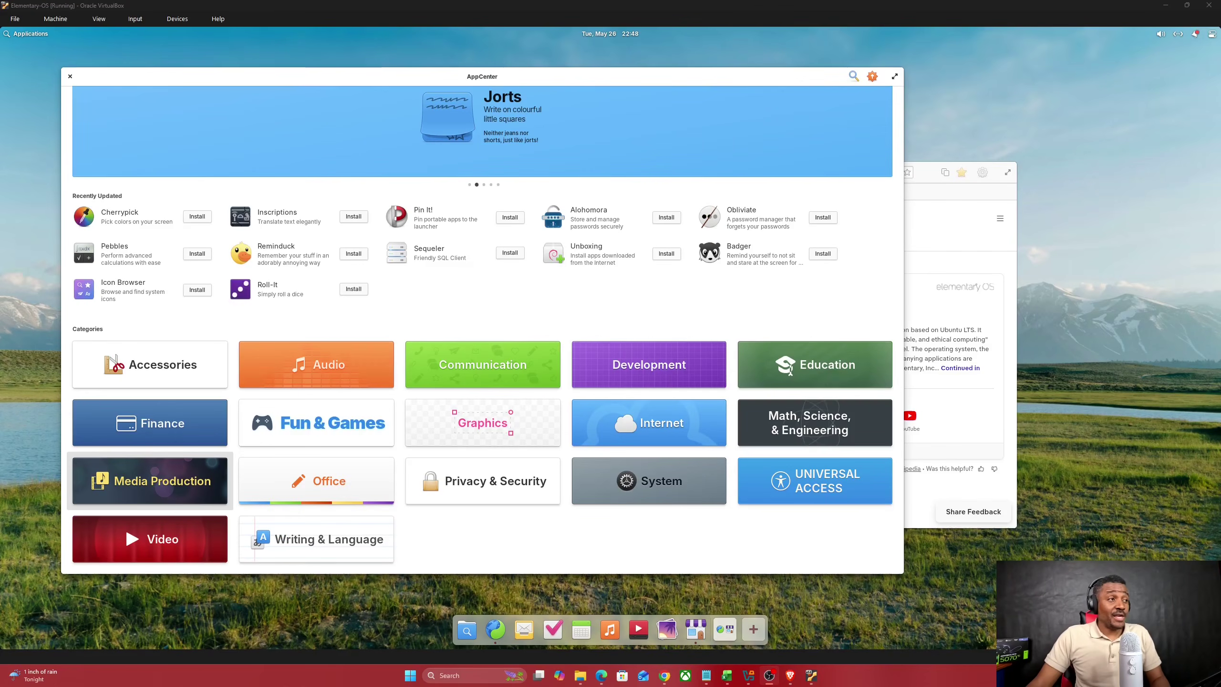